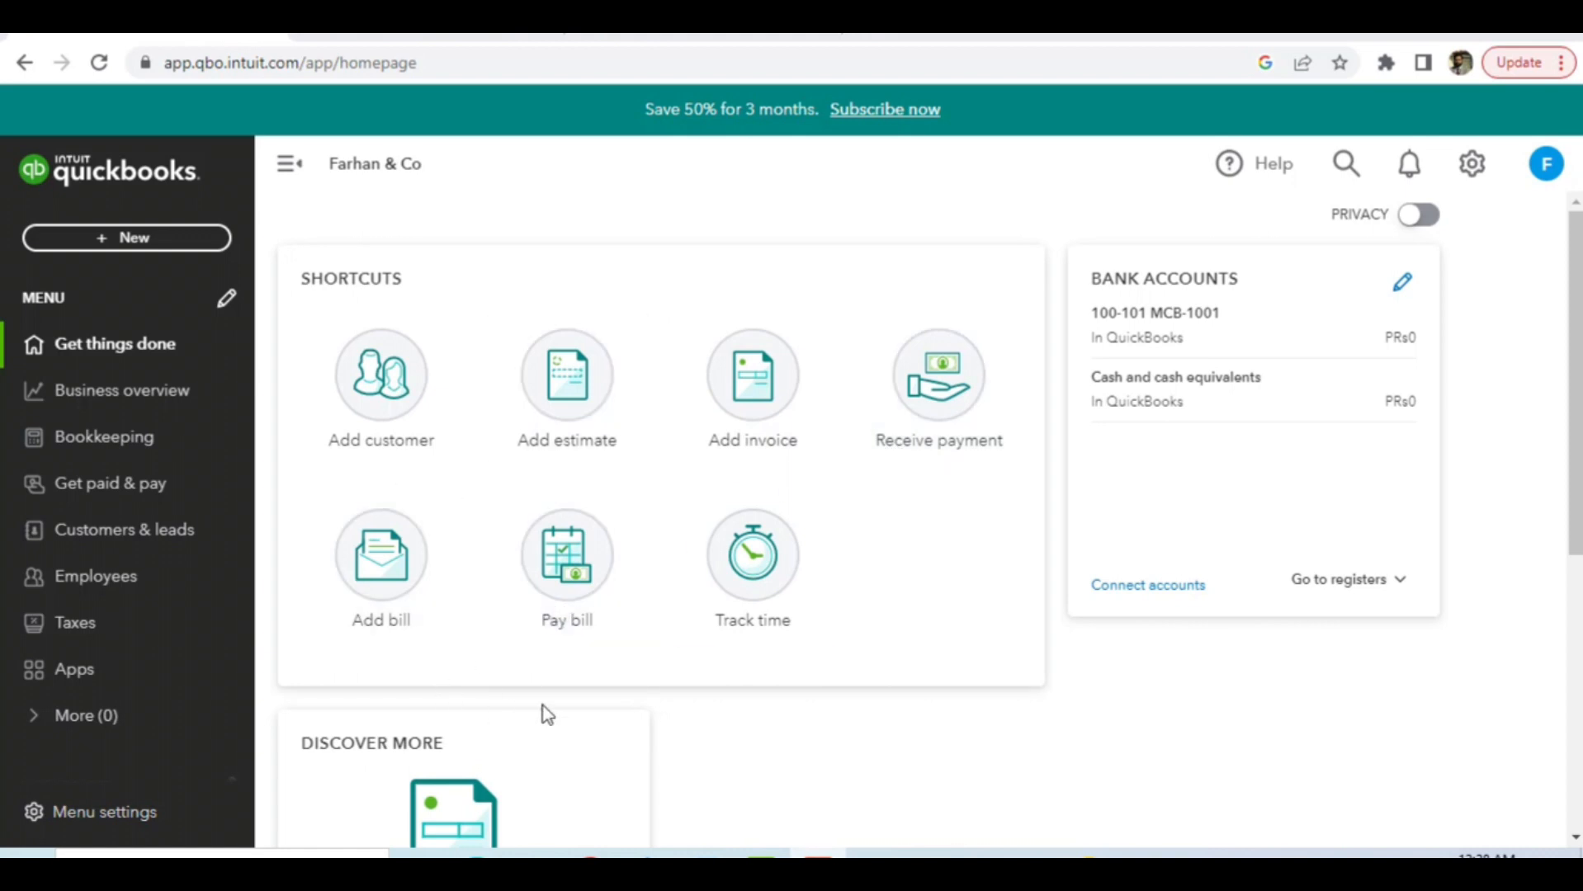
Start a new customer record and set its display name to Customer-101.
click(370, 407)
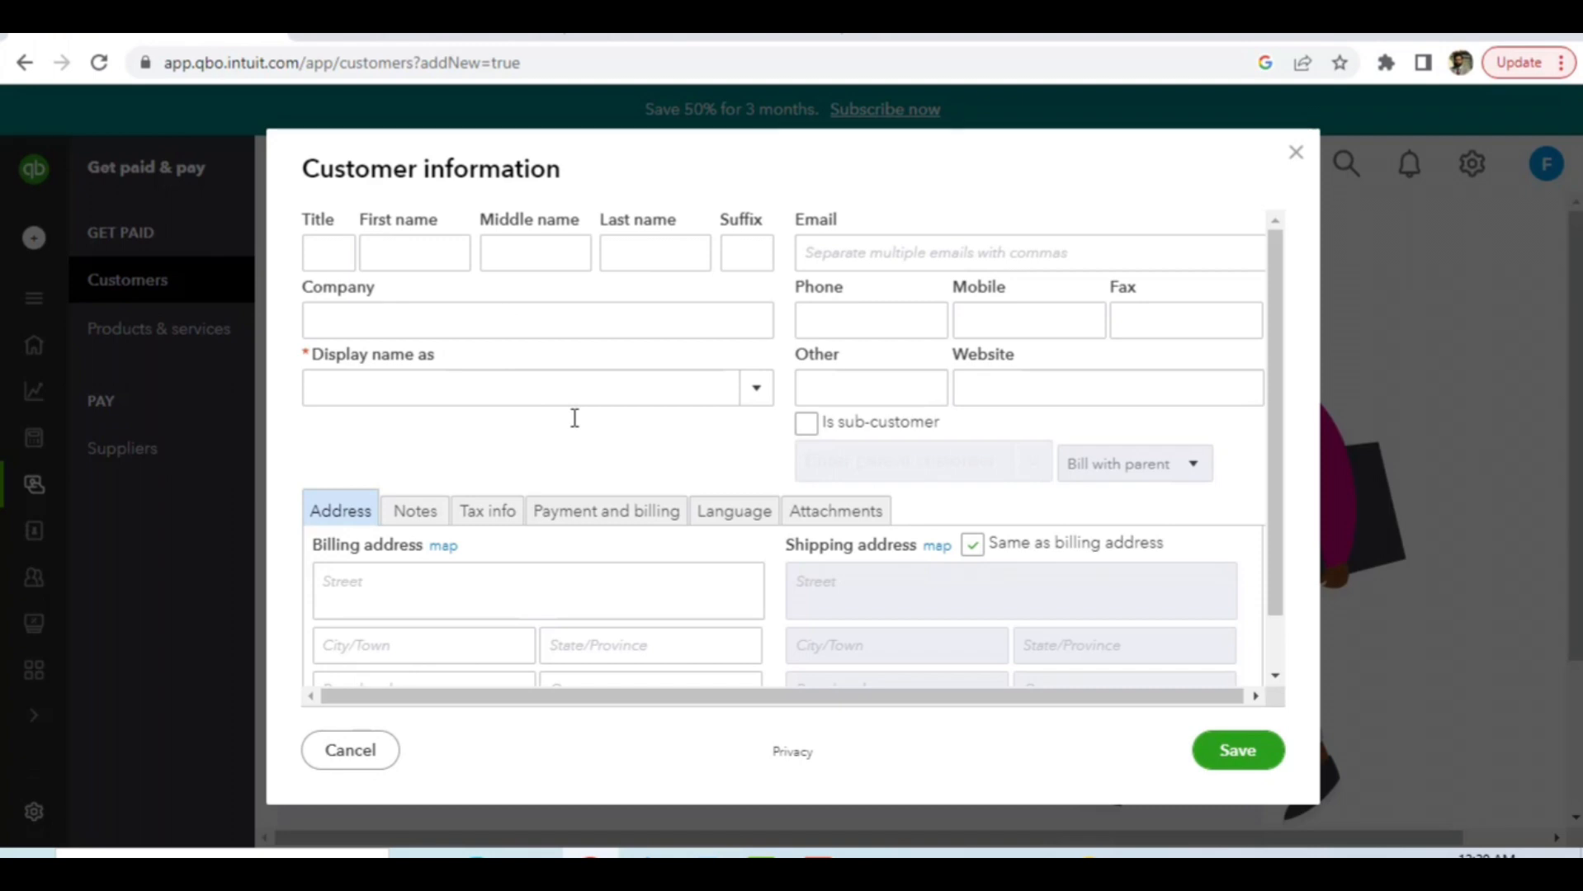
click(326, 254)
click(406, 249)
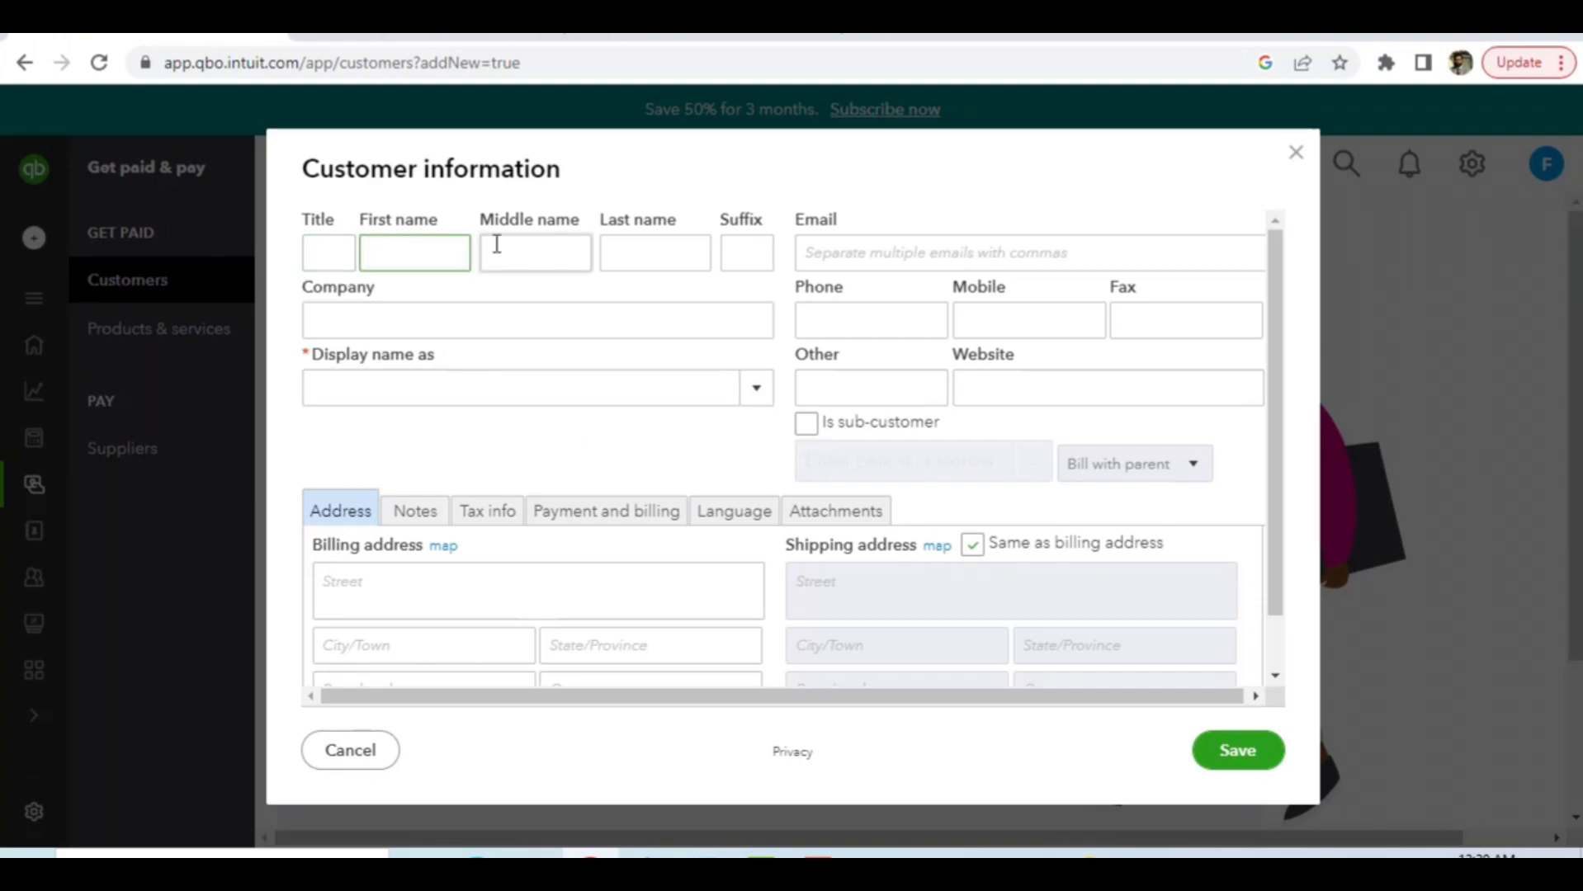
click(531, 249)
click(652, 250)
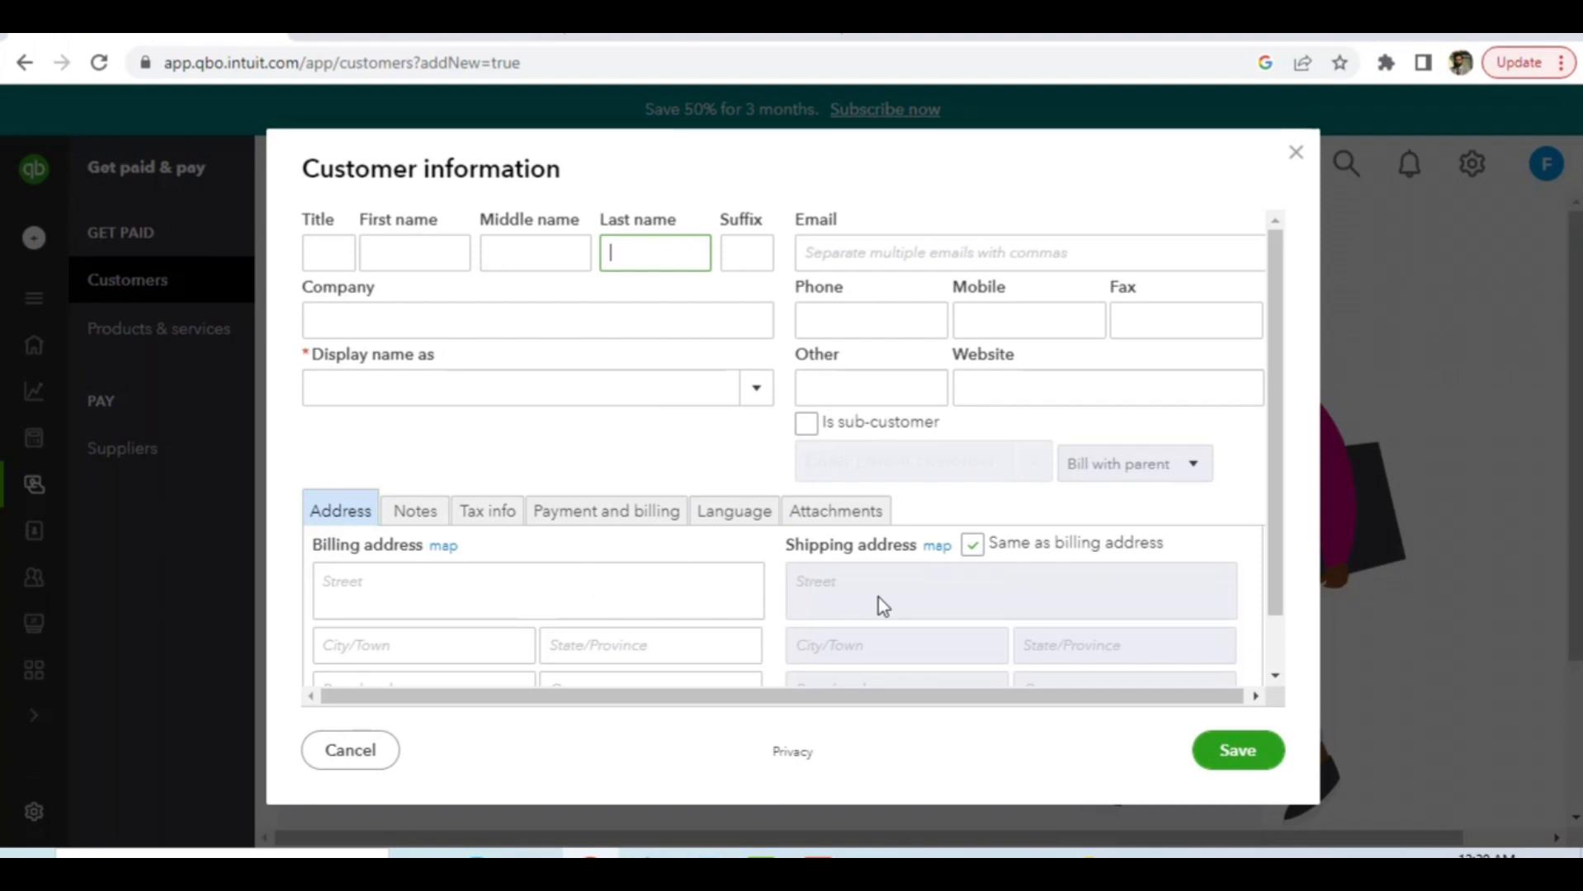
click(545, 390)
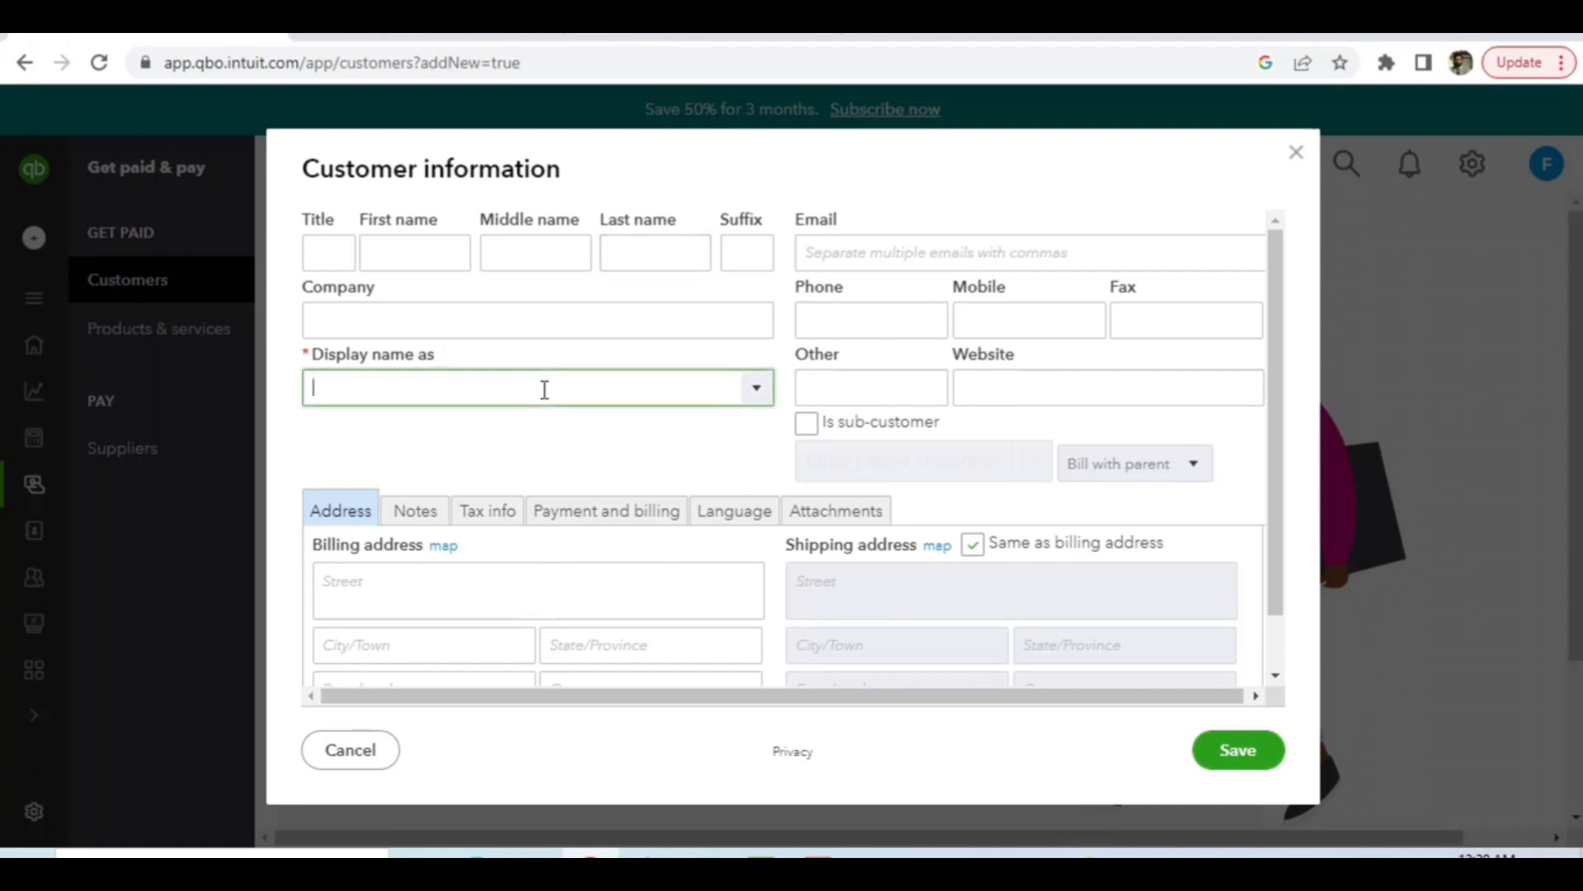
text(Customer-101)
Enter the customer's first name and phone number in the customer information.
click(406, 255)
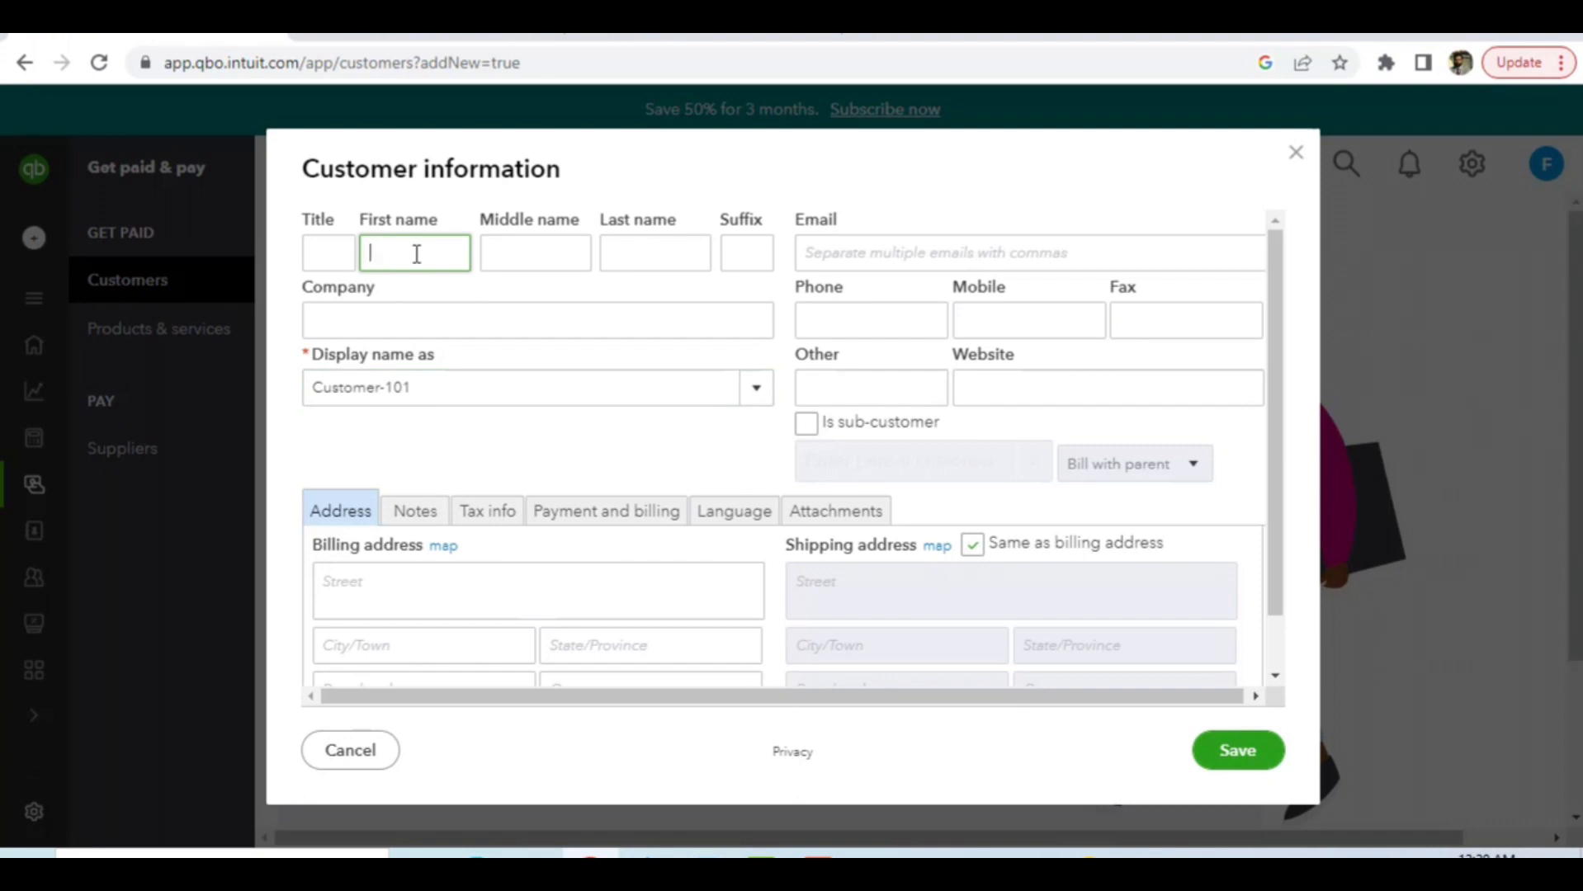
text(C)
key(BackSpace)
text(Ali)
click(859, 318)
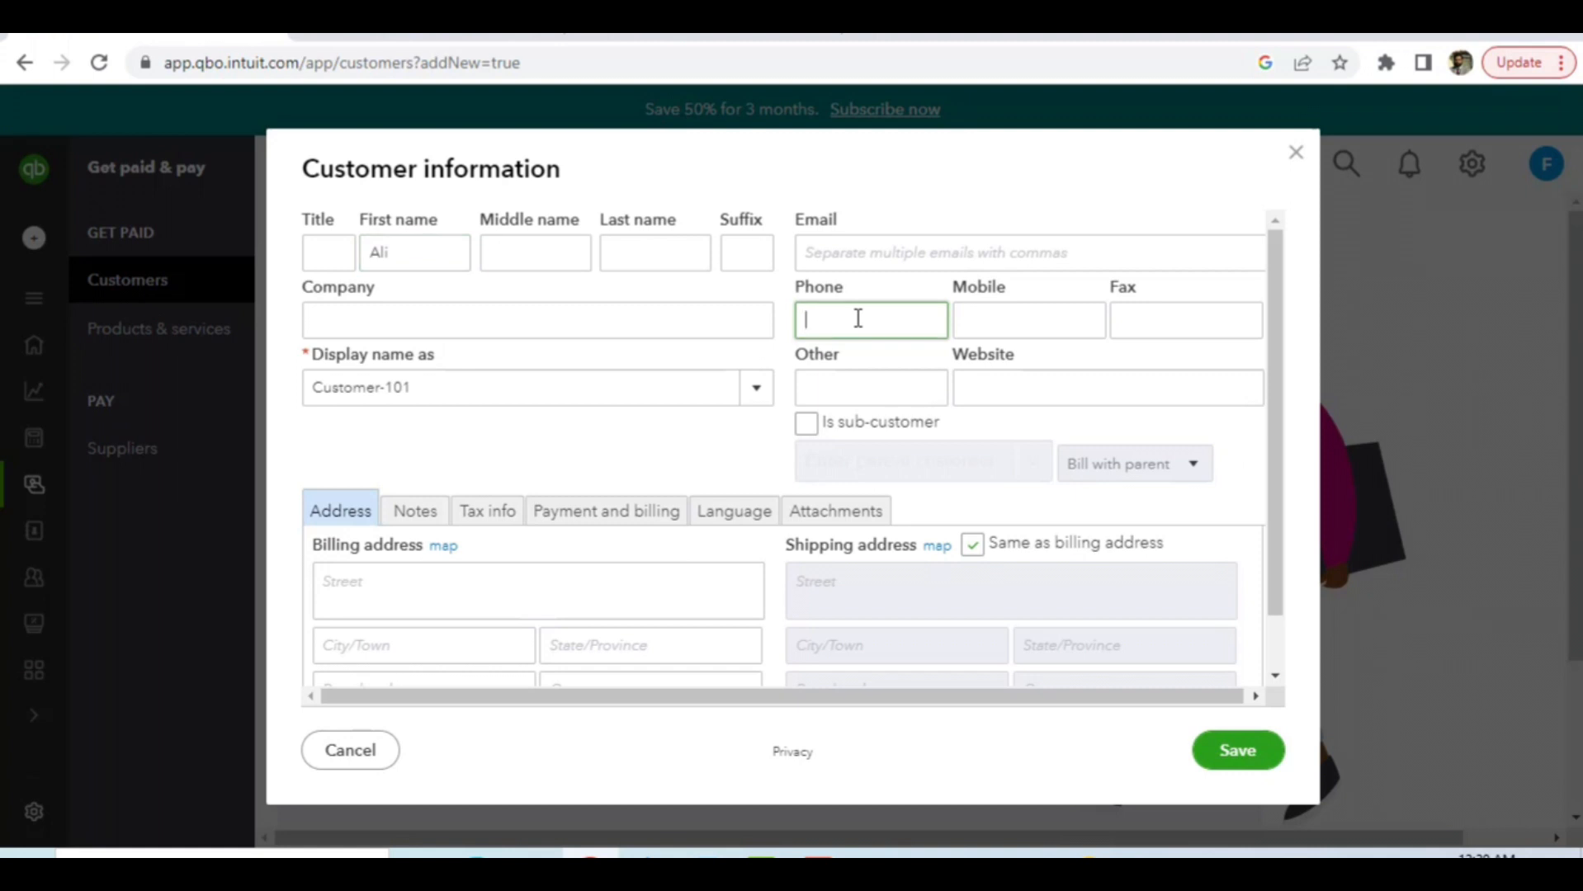
text(600500)
Fill in the customer's billing address with street, city, province, postal code and country.
click(483, 600)
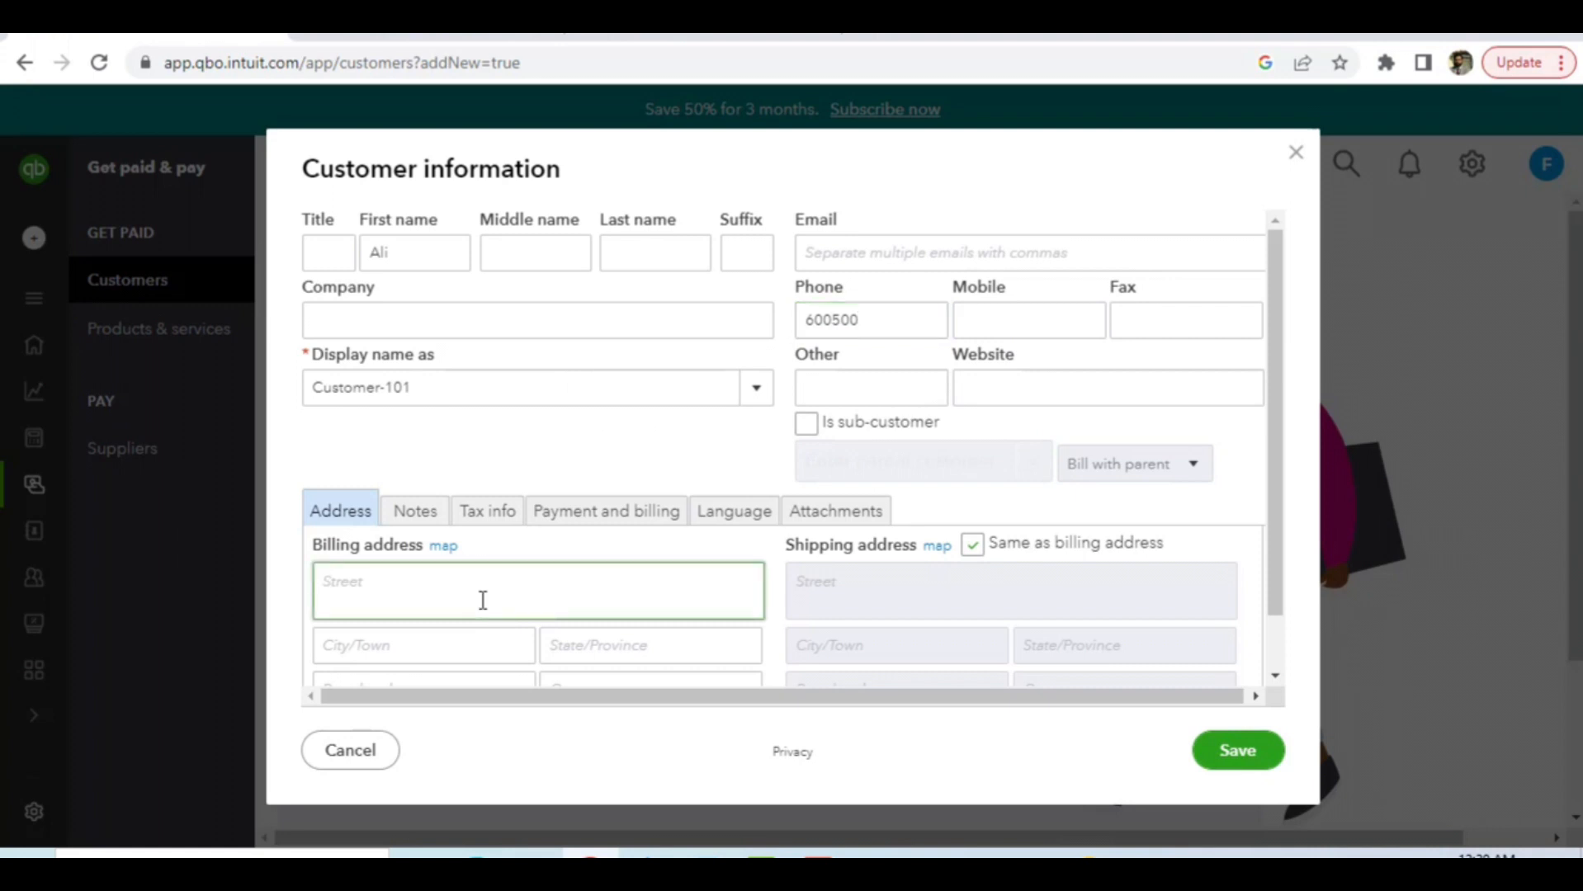
text(Street no 1)
click(455, 645)
click(435, 700)
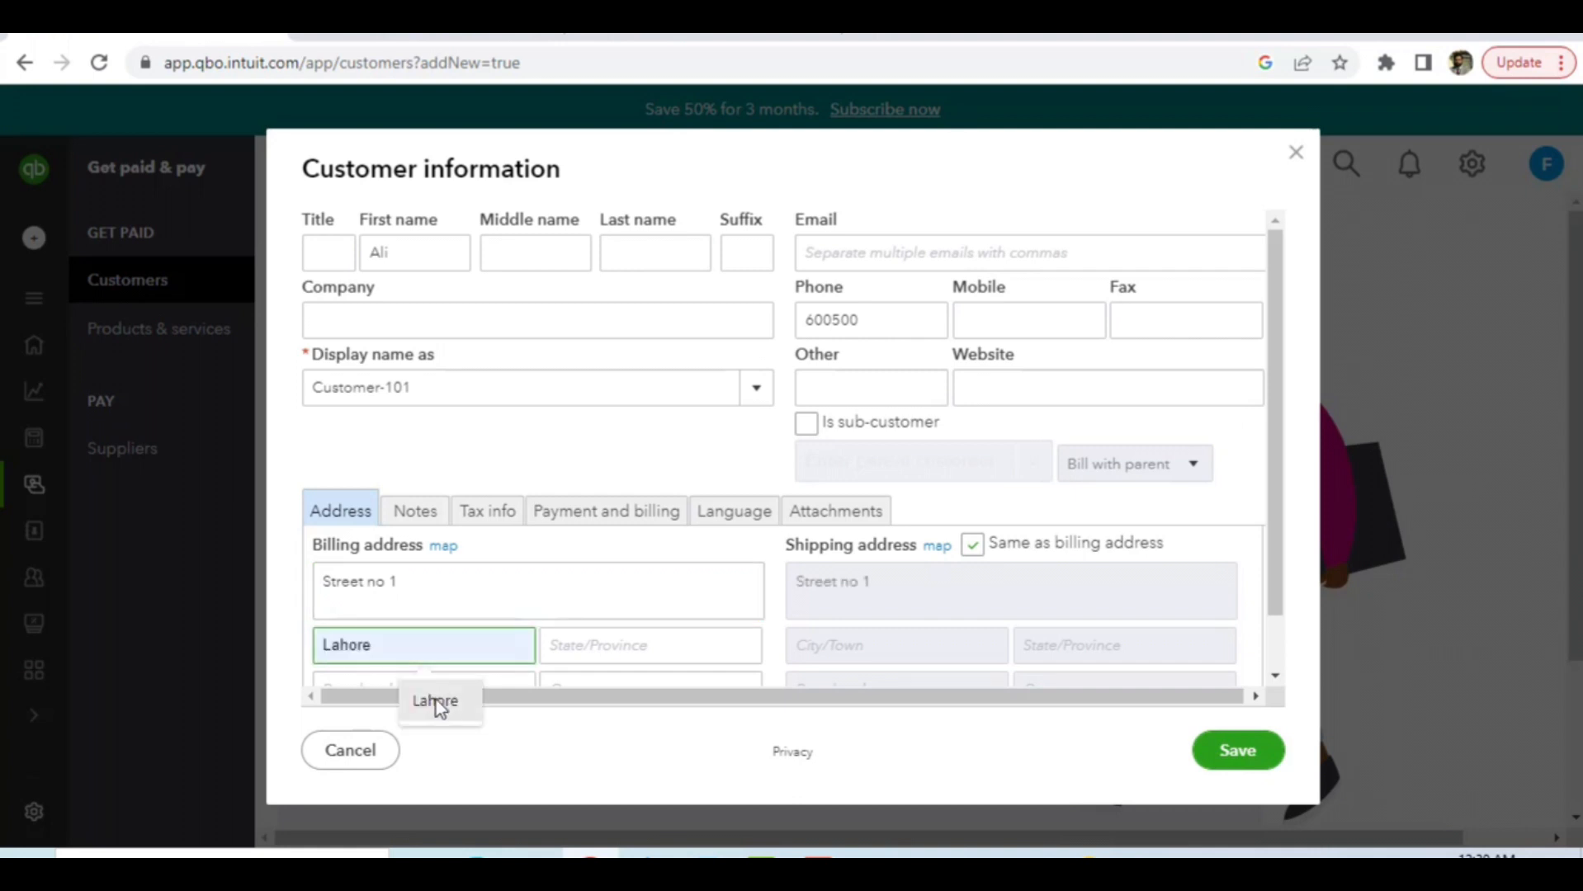
click(576, 646)
click(657, 700)
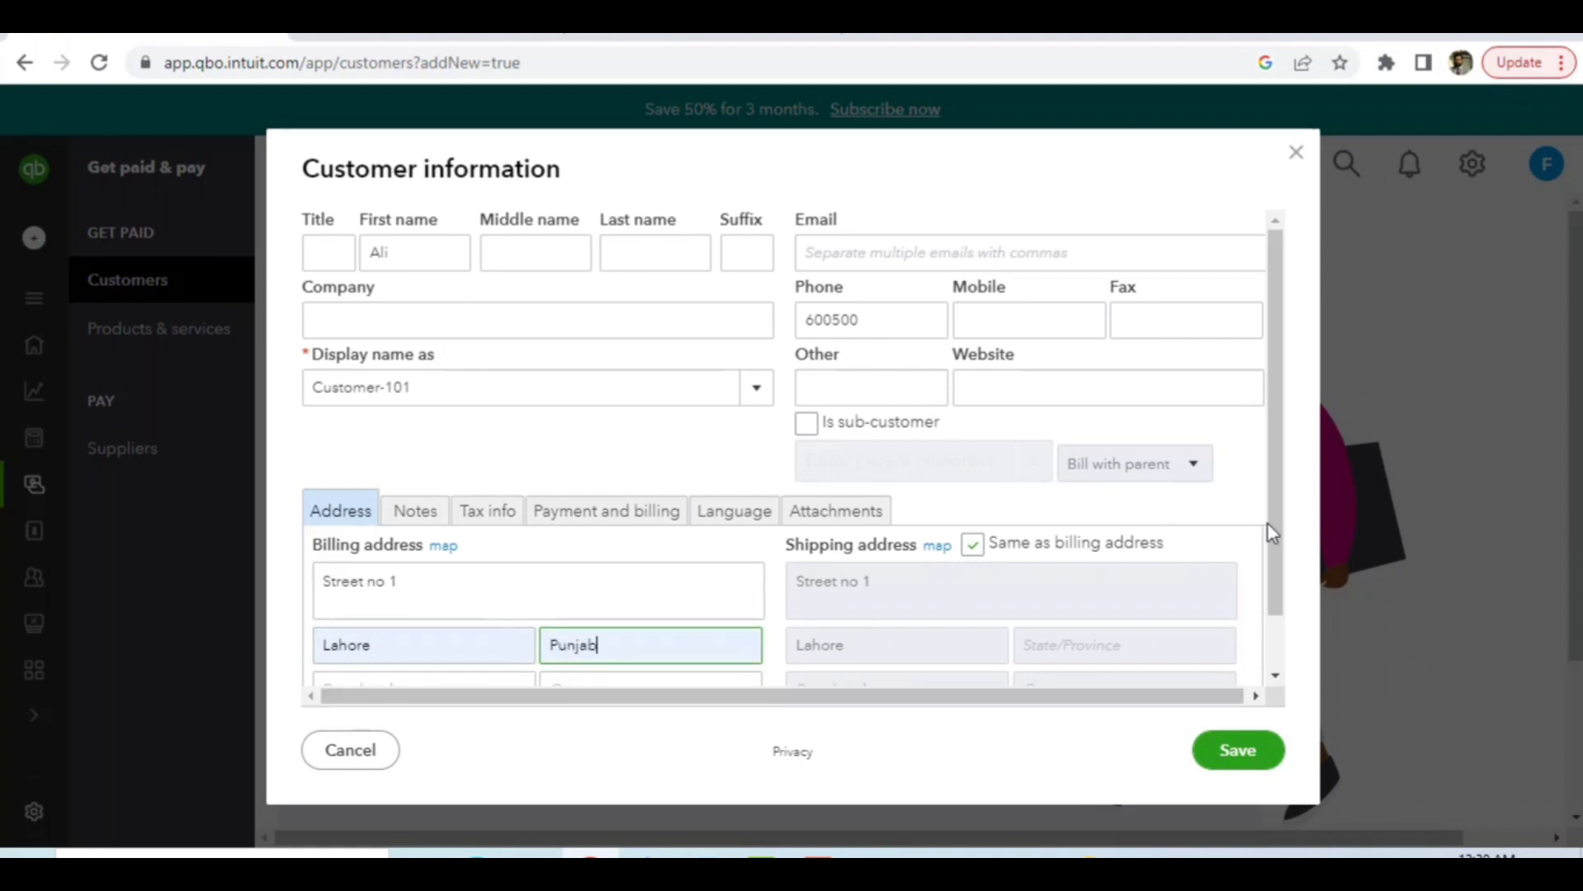
drag(1278, 526, 1280, 627)
click(435, 637)
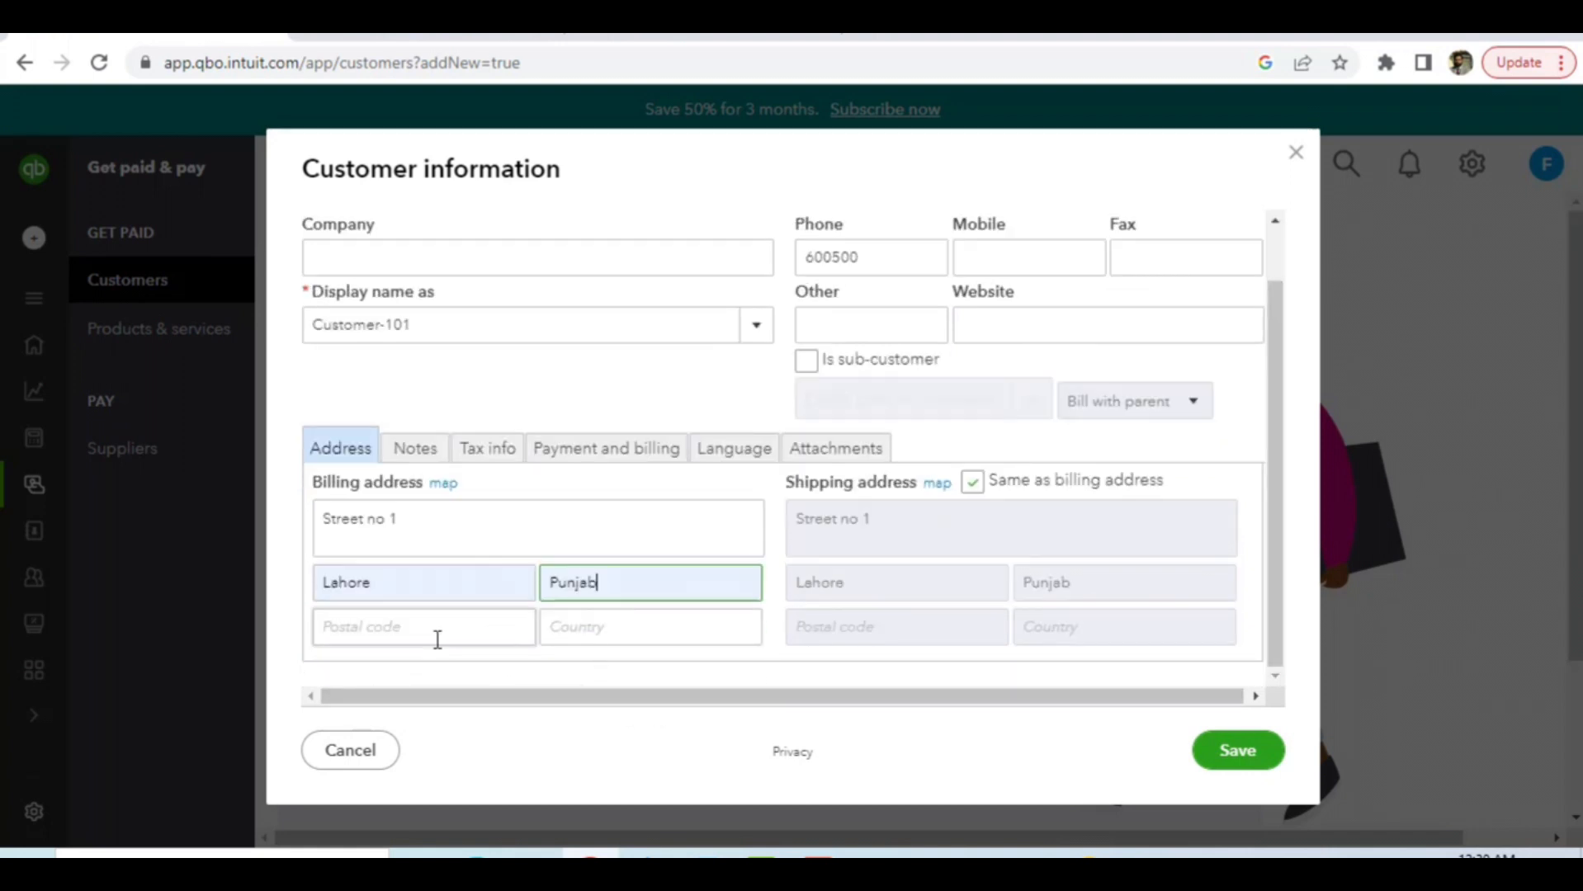
click(432, 683)
click(588, 633)
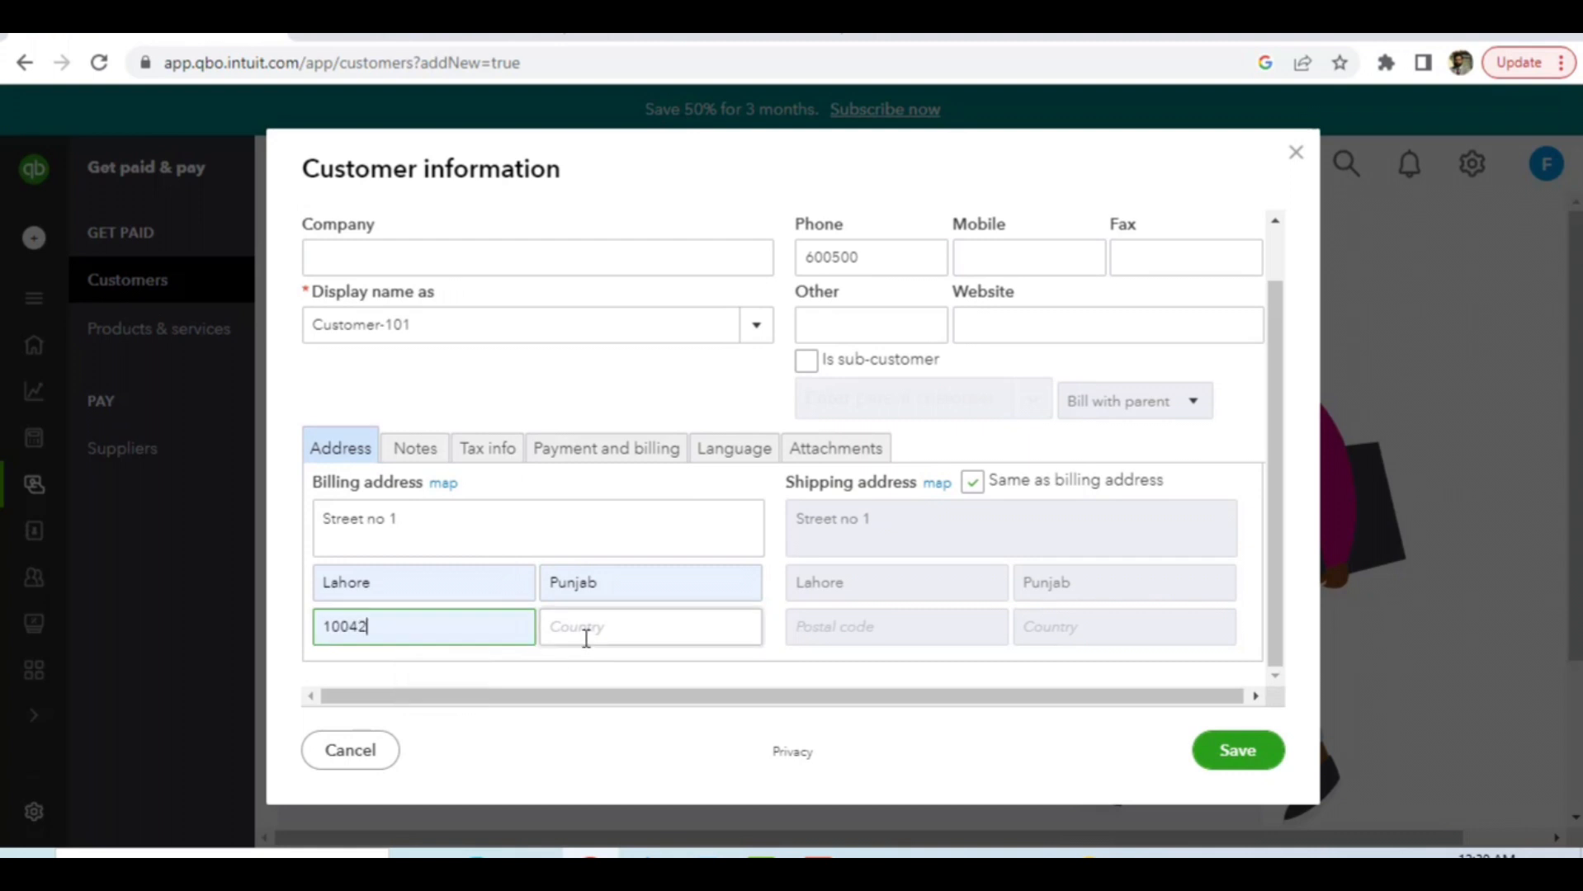
click(649, 688)
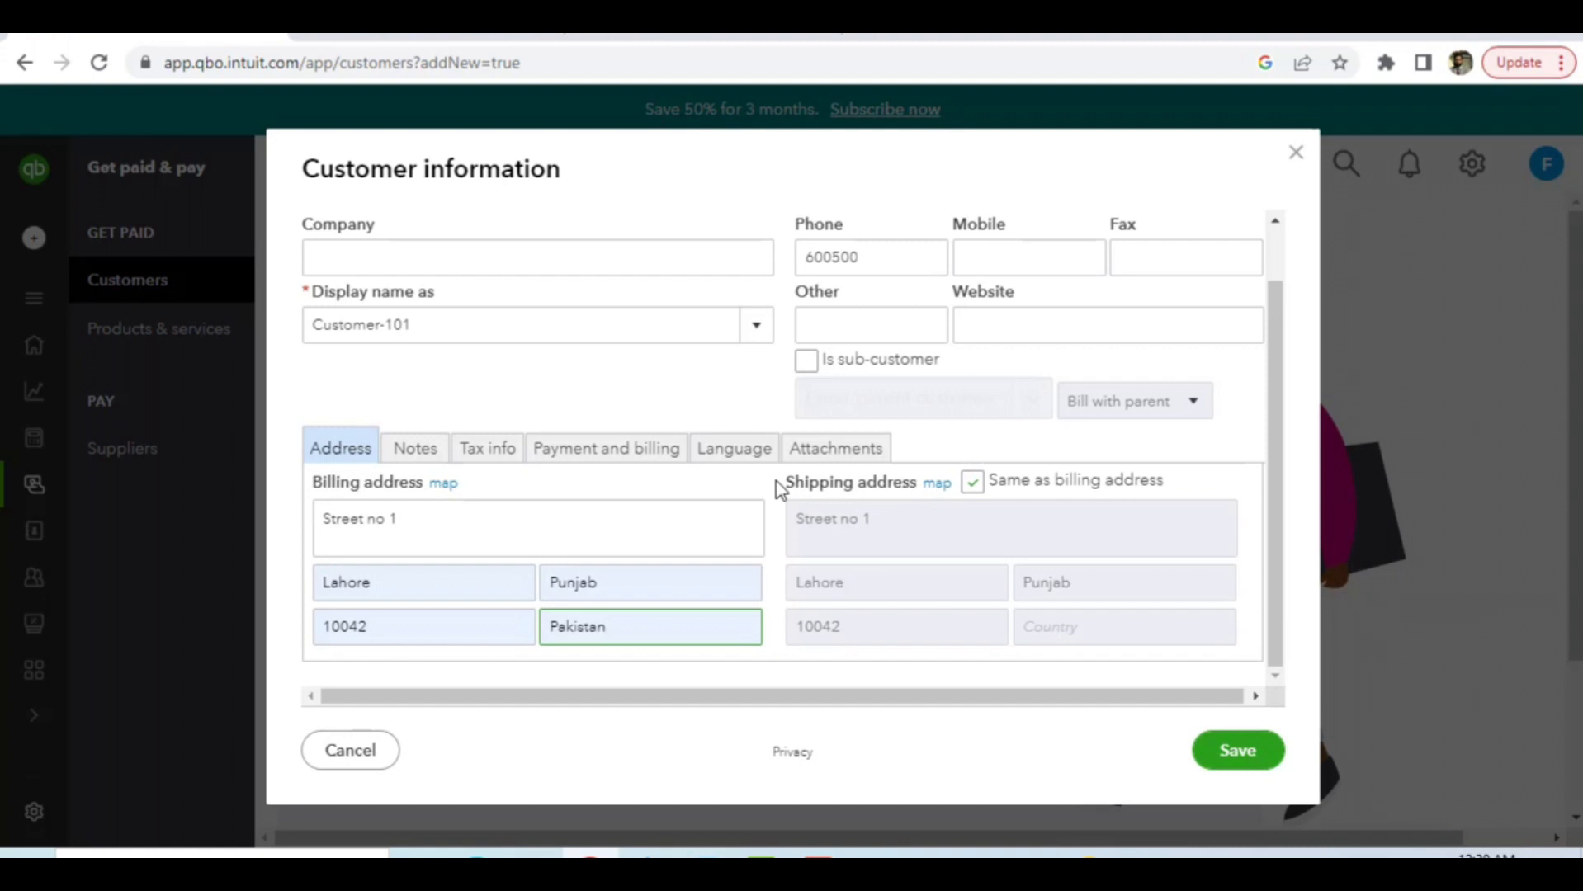
Save the new customer record and view it in the customer list.
click(670, 477)
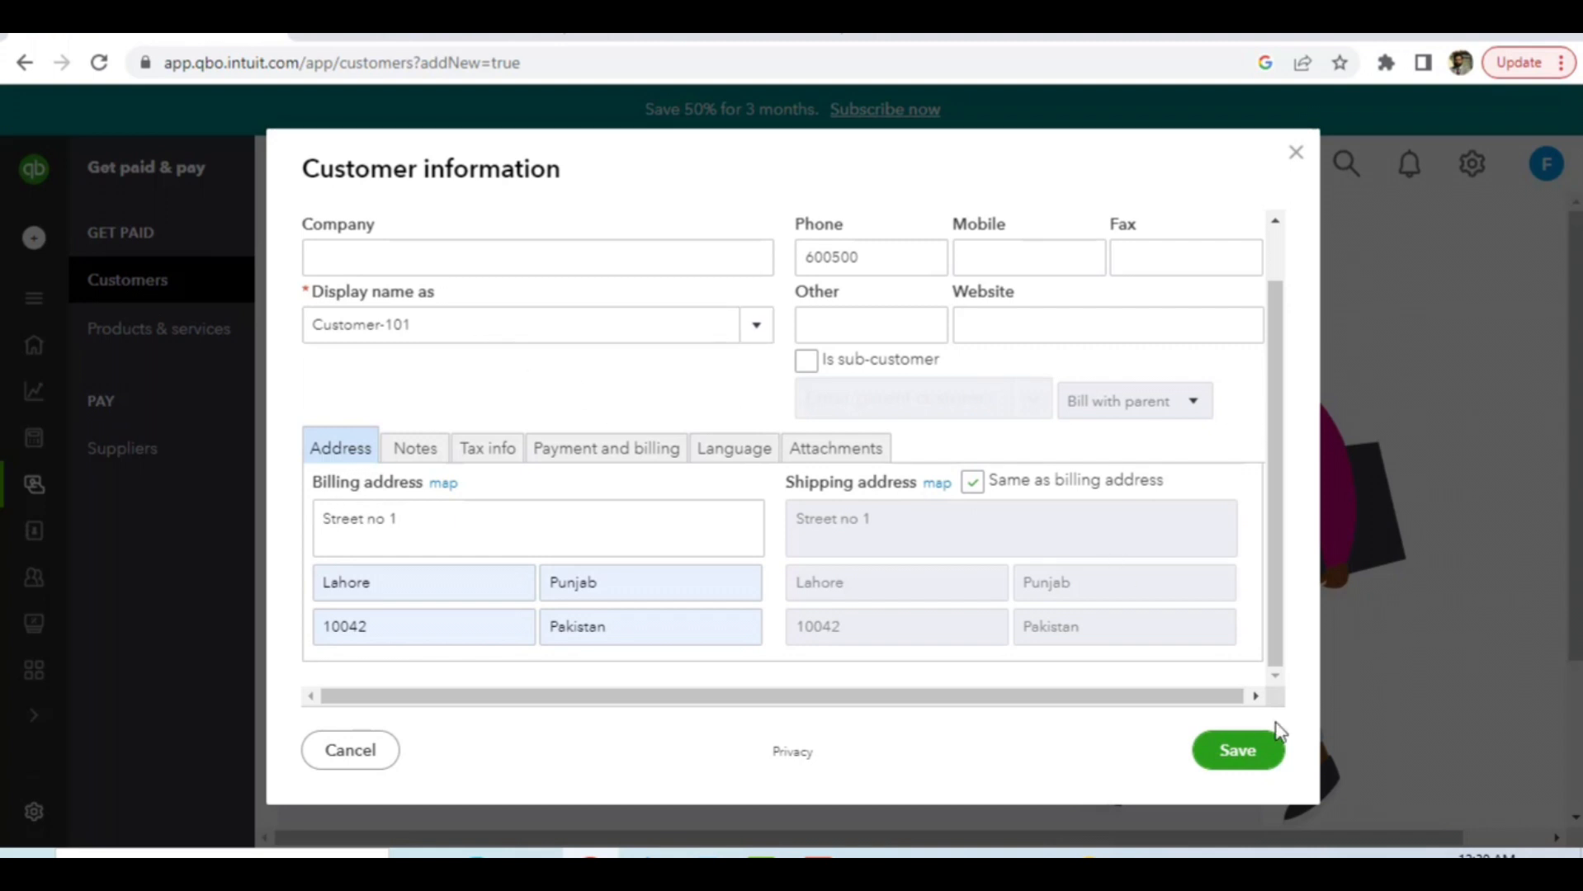
click(1242, 753)
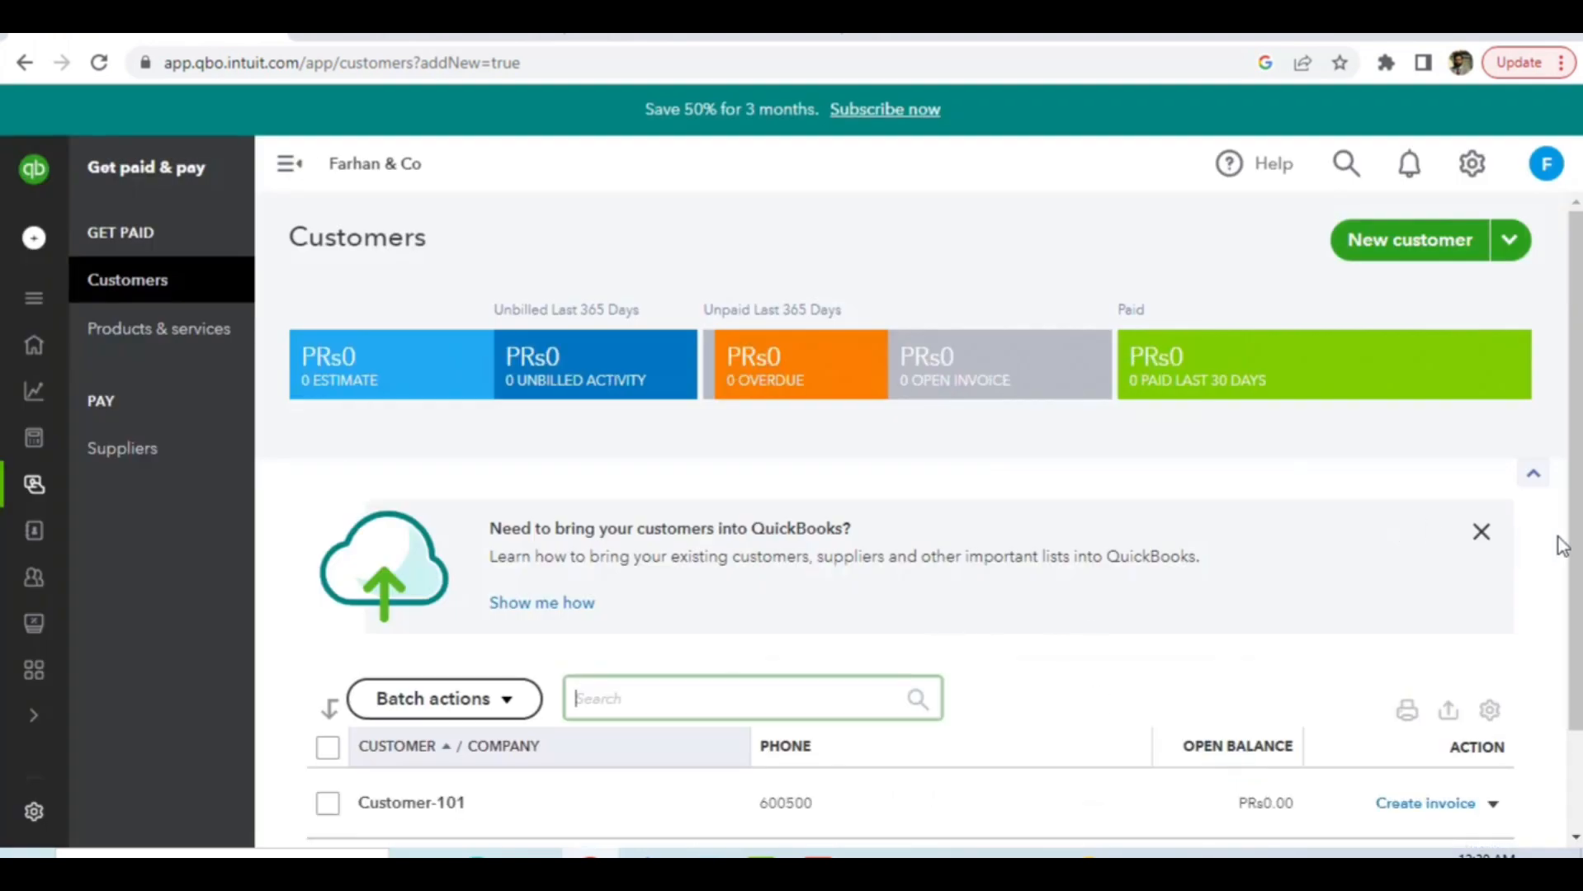
drag(1576, 607, 1577, 703)
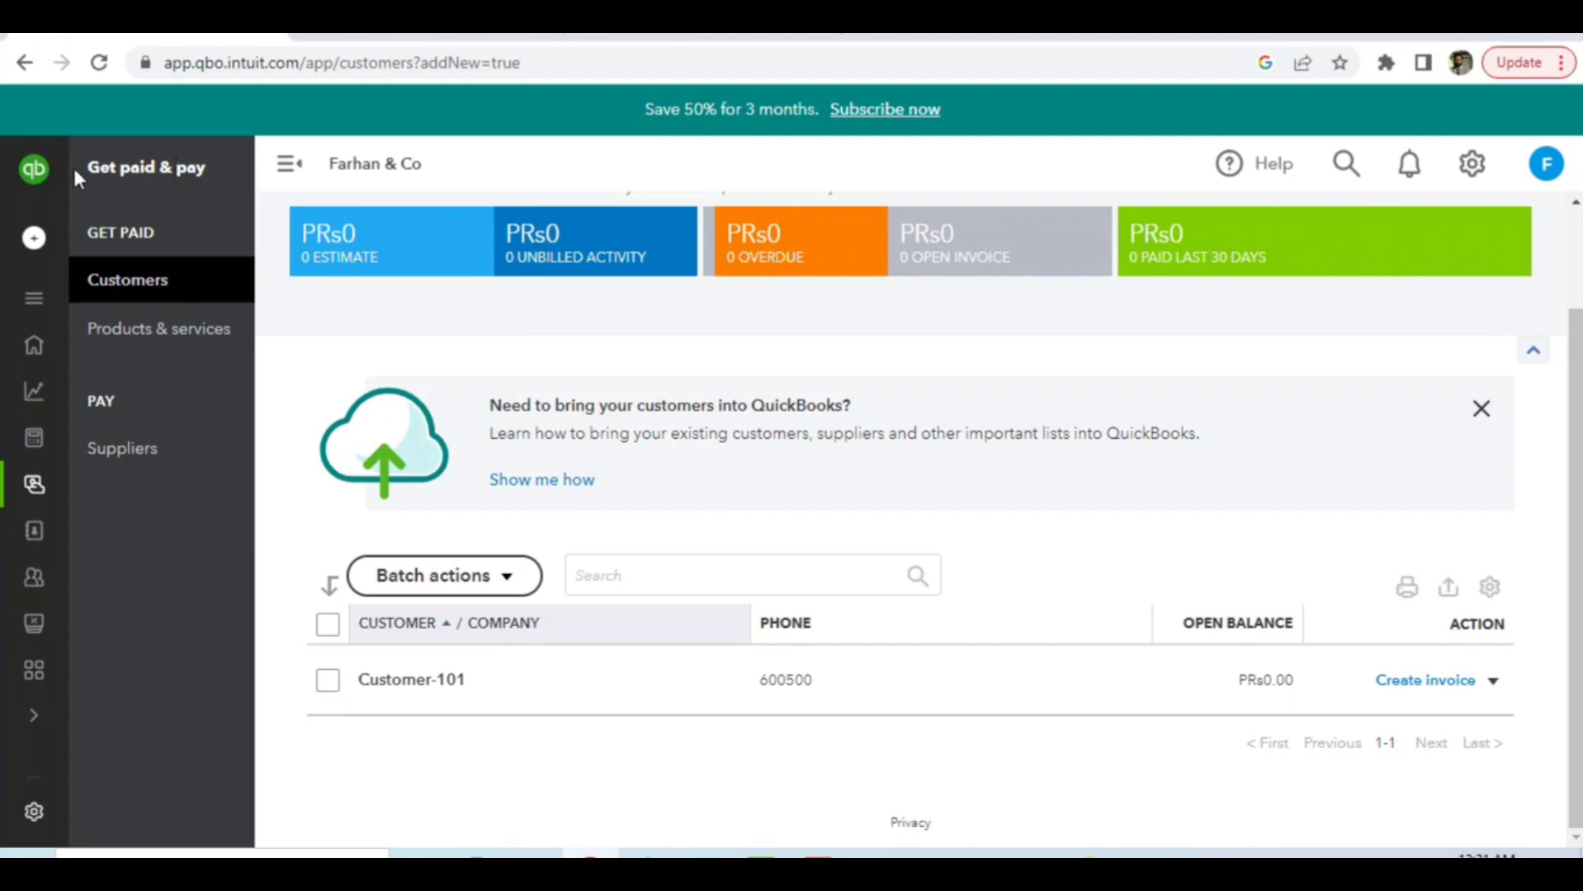
Return to the home page and open the list of suppliers.
click(33, 182)
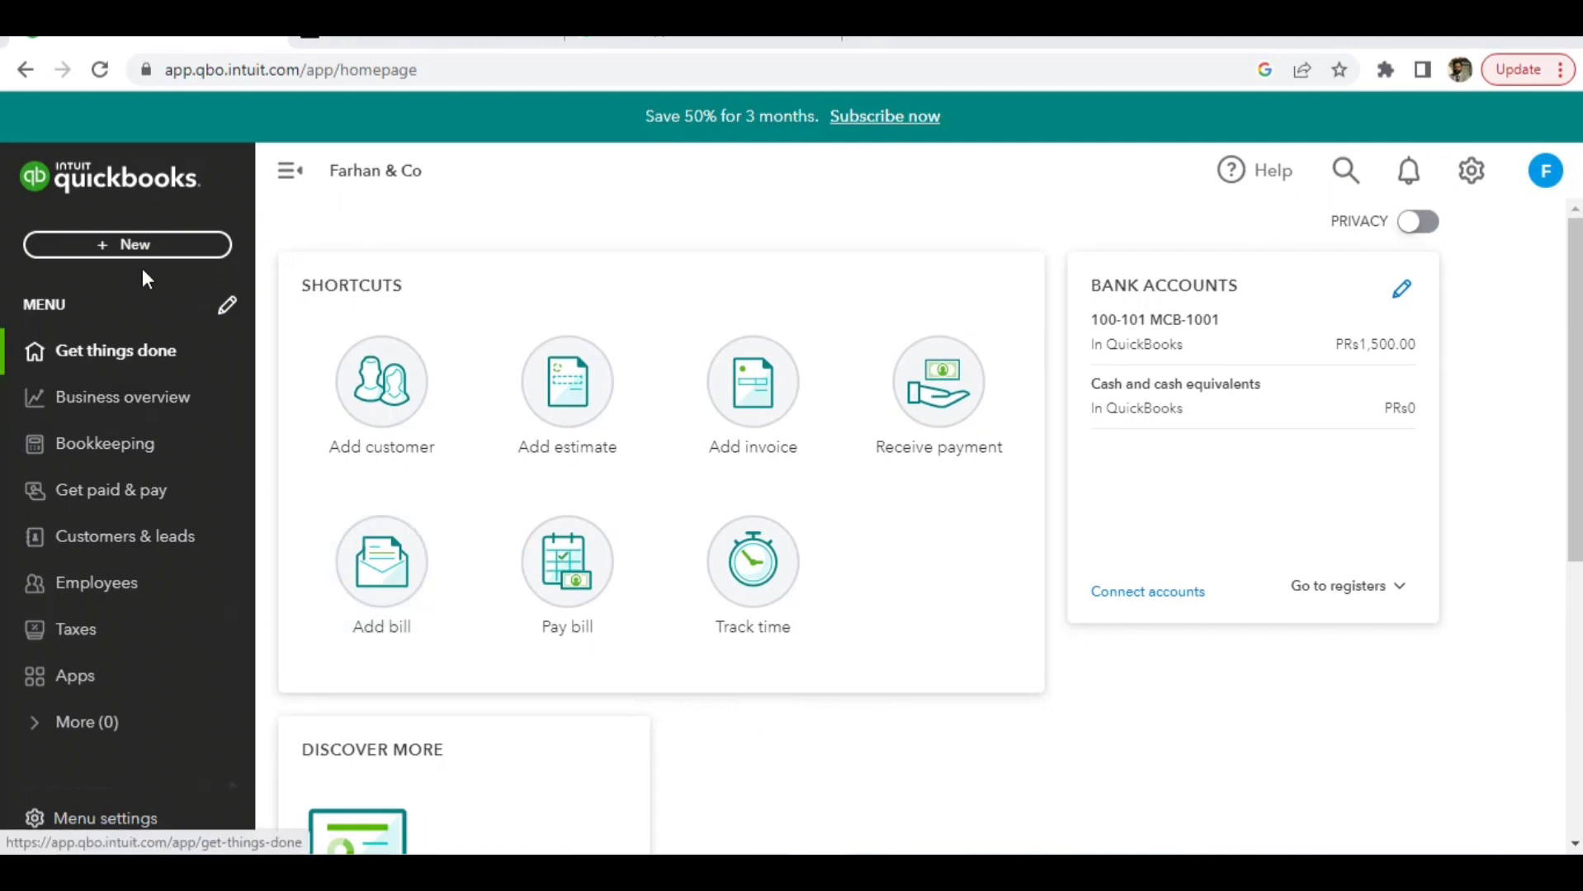
click(107, 187)
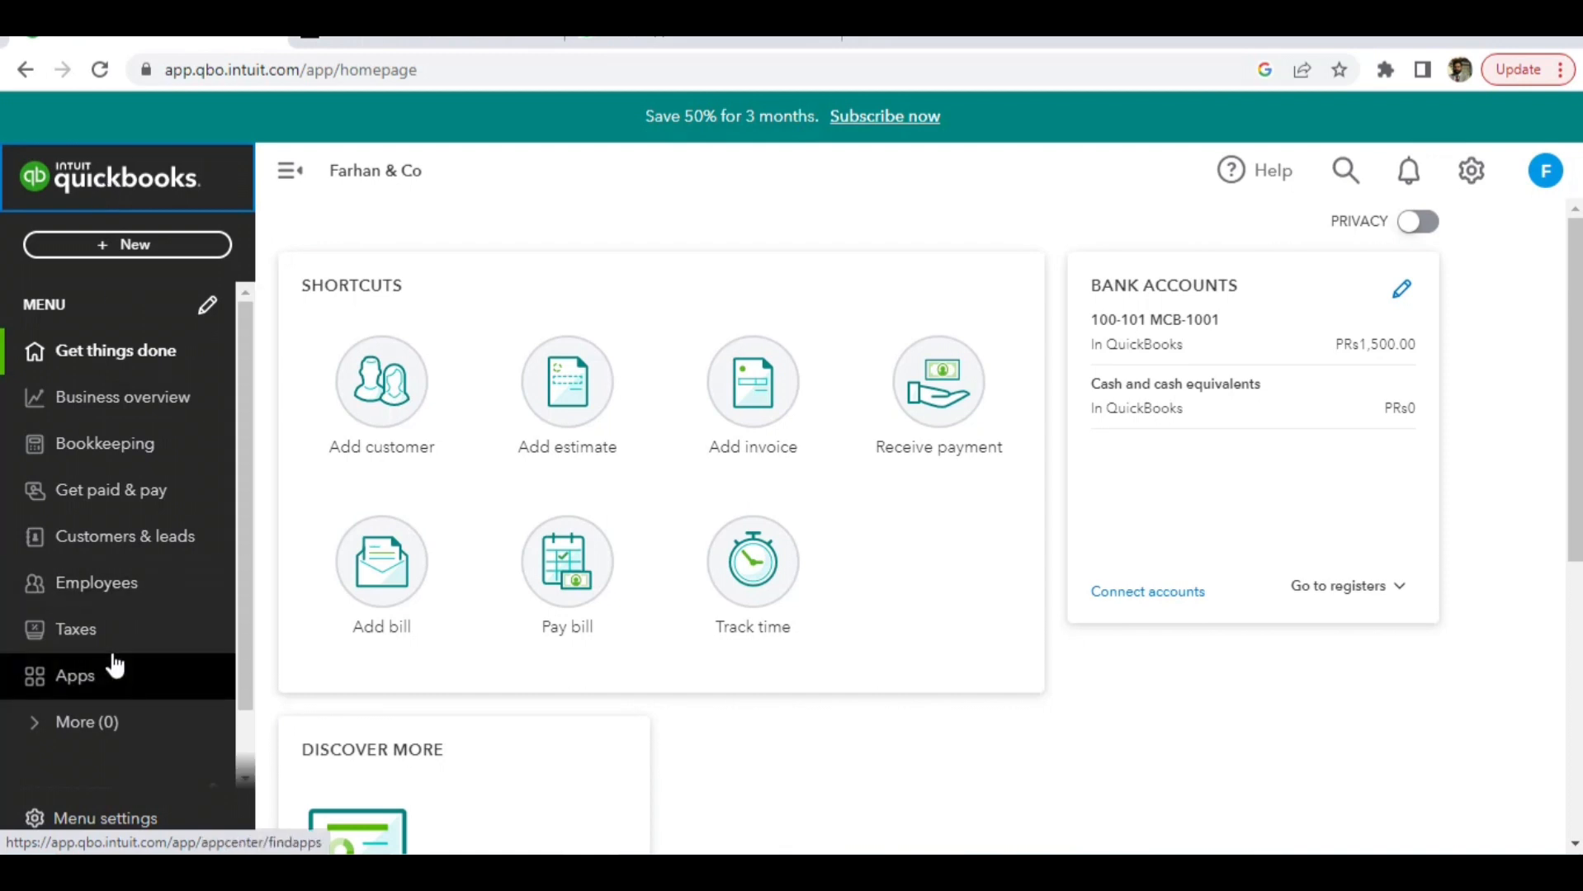
click(140, 496)
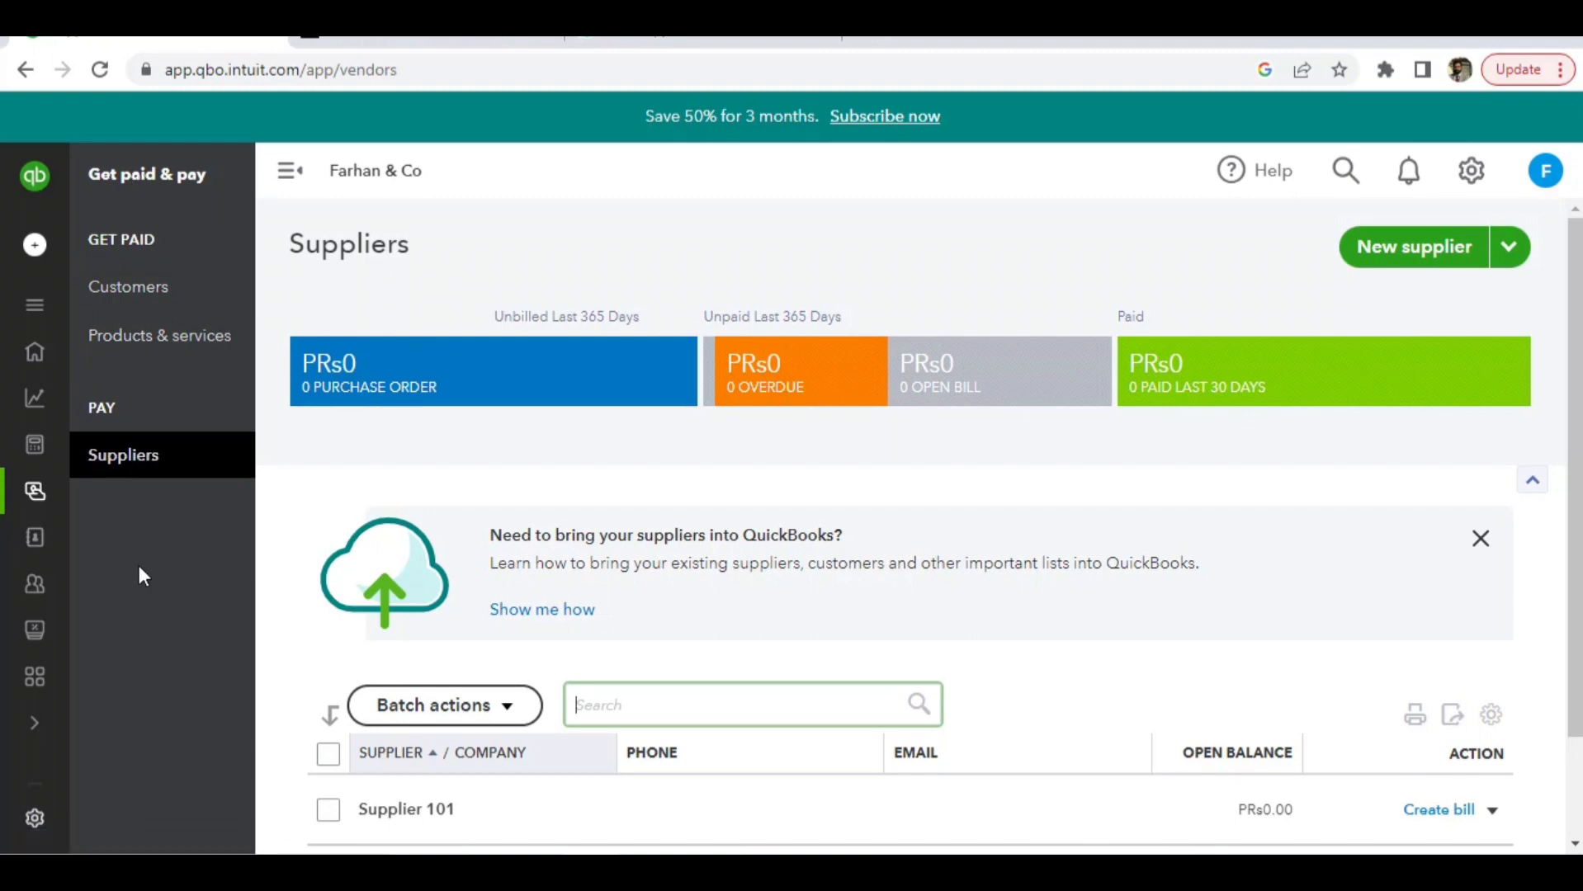
click(128, 458)
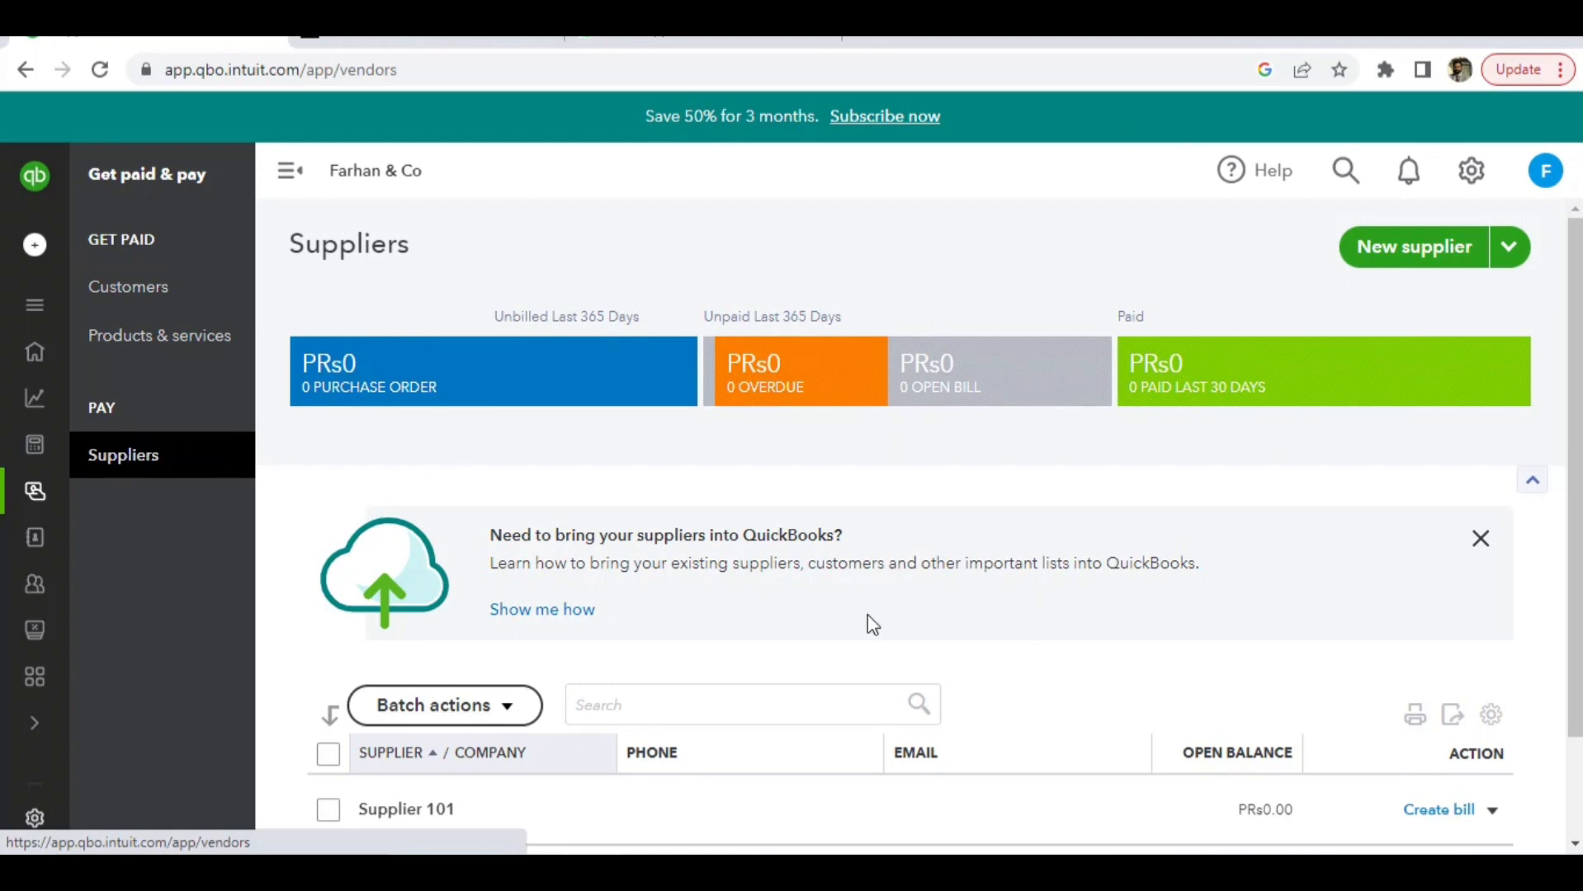
Start a new supplier record with the supplier's first name and the display name Supplier-102.
click(1416, 251)
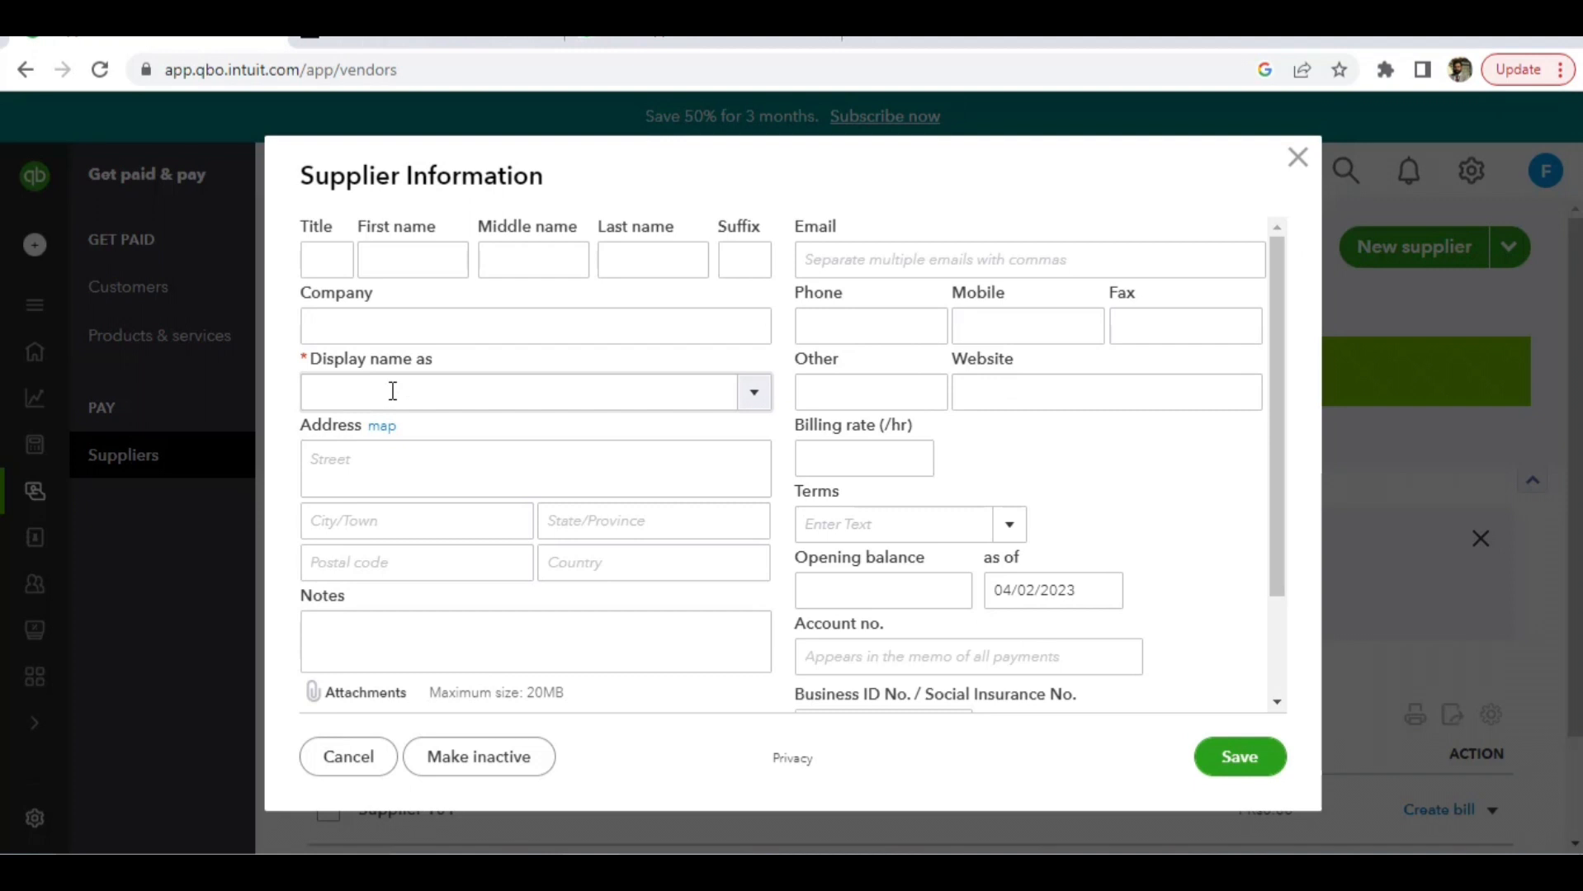
click(367, 260)
text(Hasan)
click(528, 379)
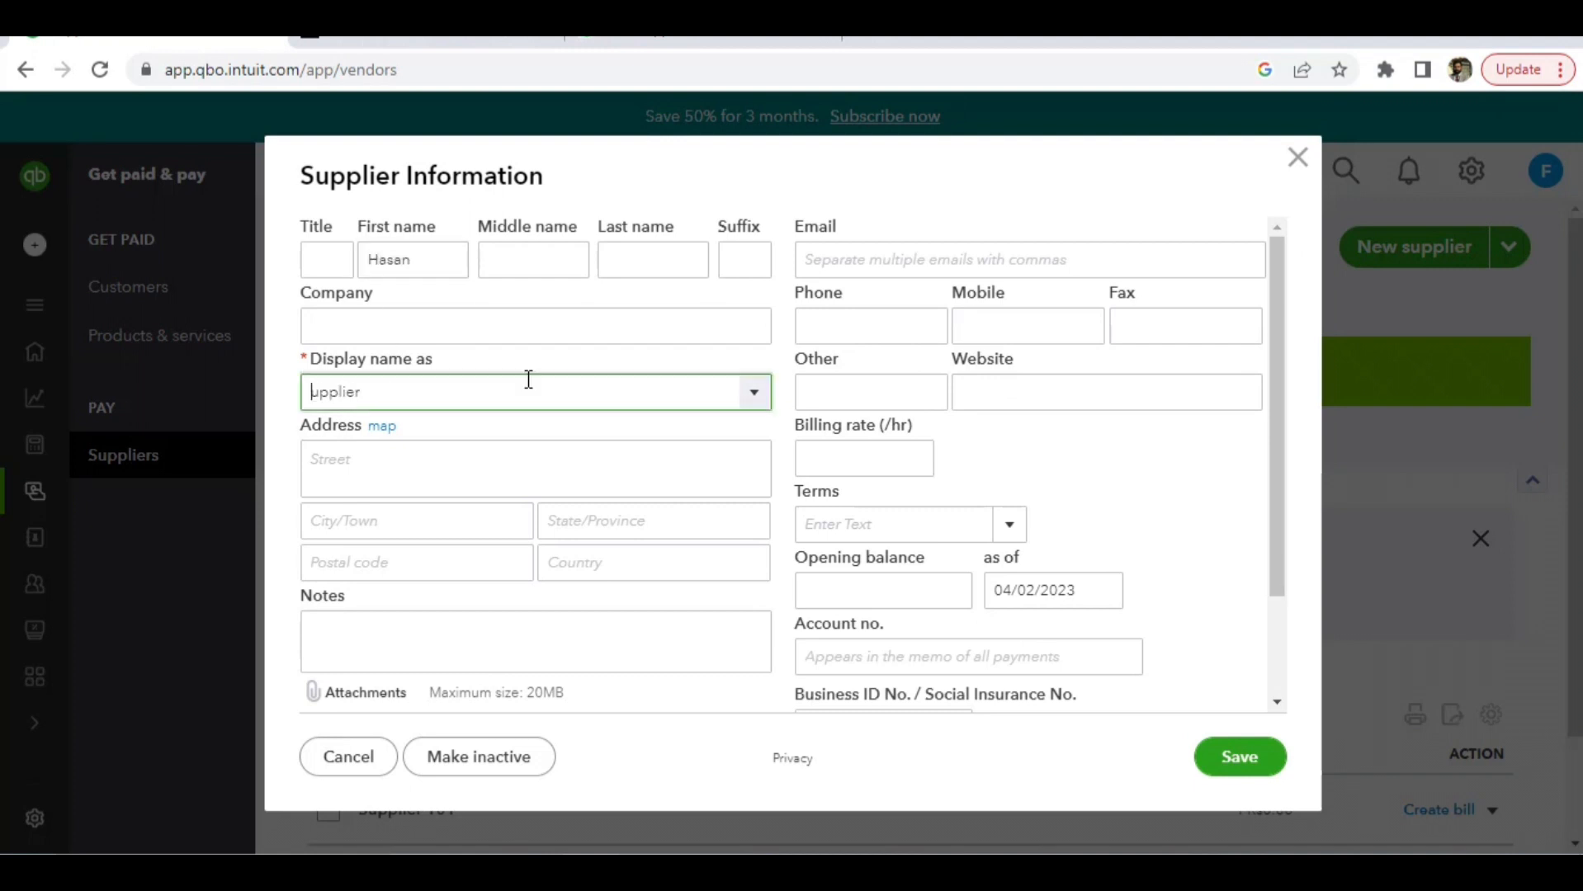
text(S)
click(496, 384)
text(-102)
Fill in the supplier's address with street, city, province, postal code and country.
click(477, 457)
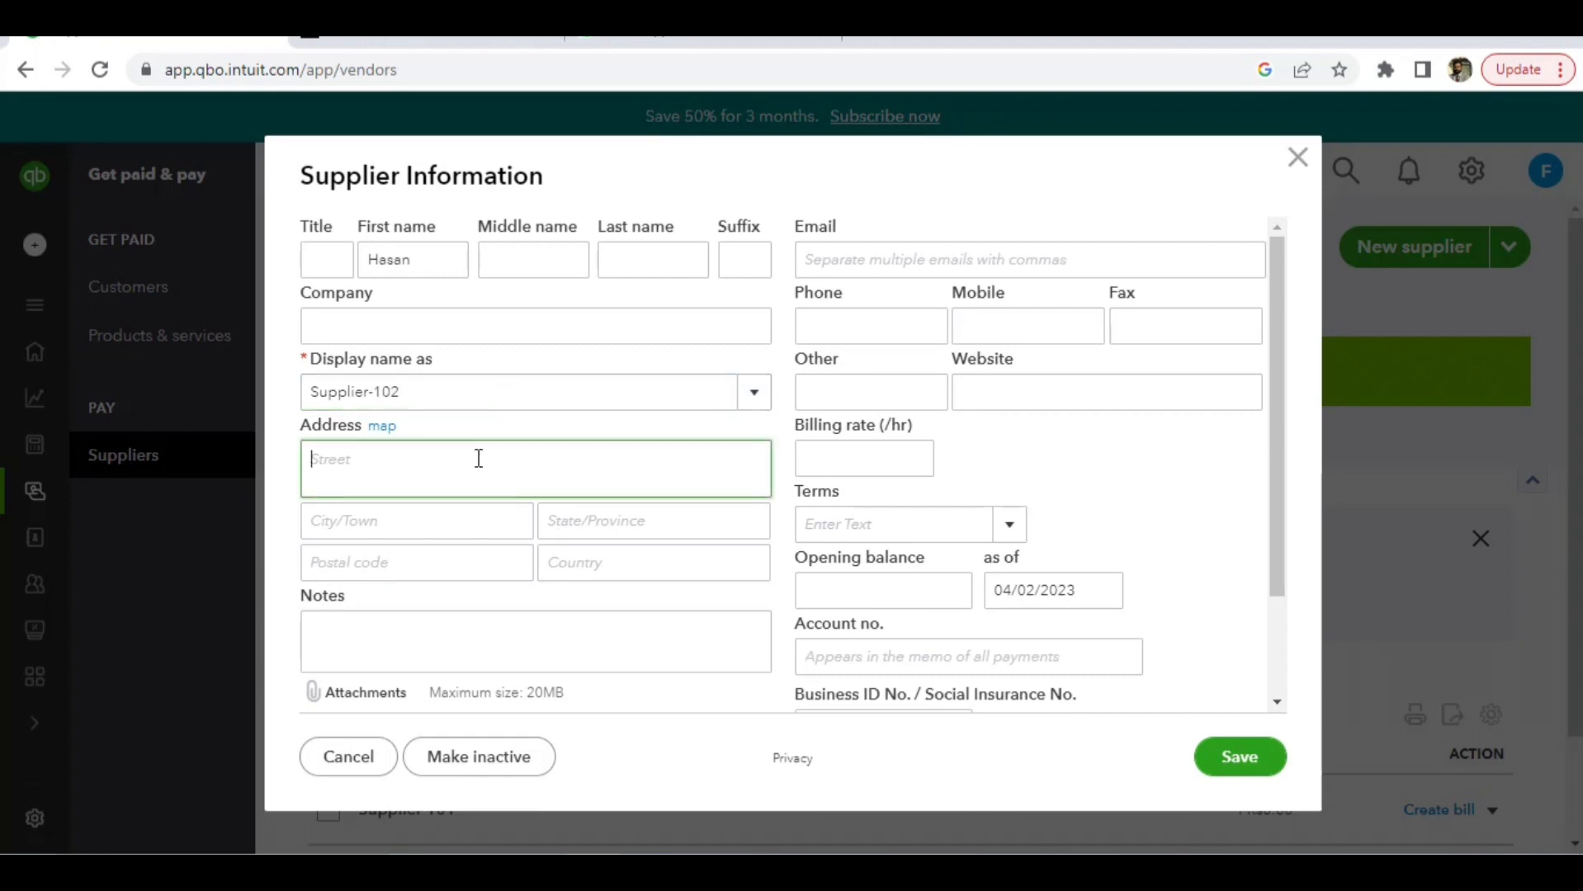
text(Strret)
key(BackSpace)
key(BackSpace)
click(421, 529)
click(428, 586)
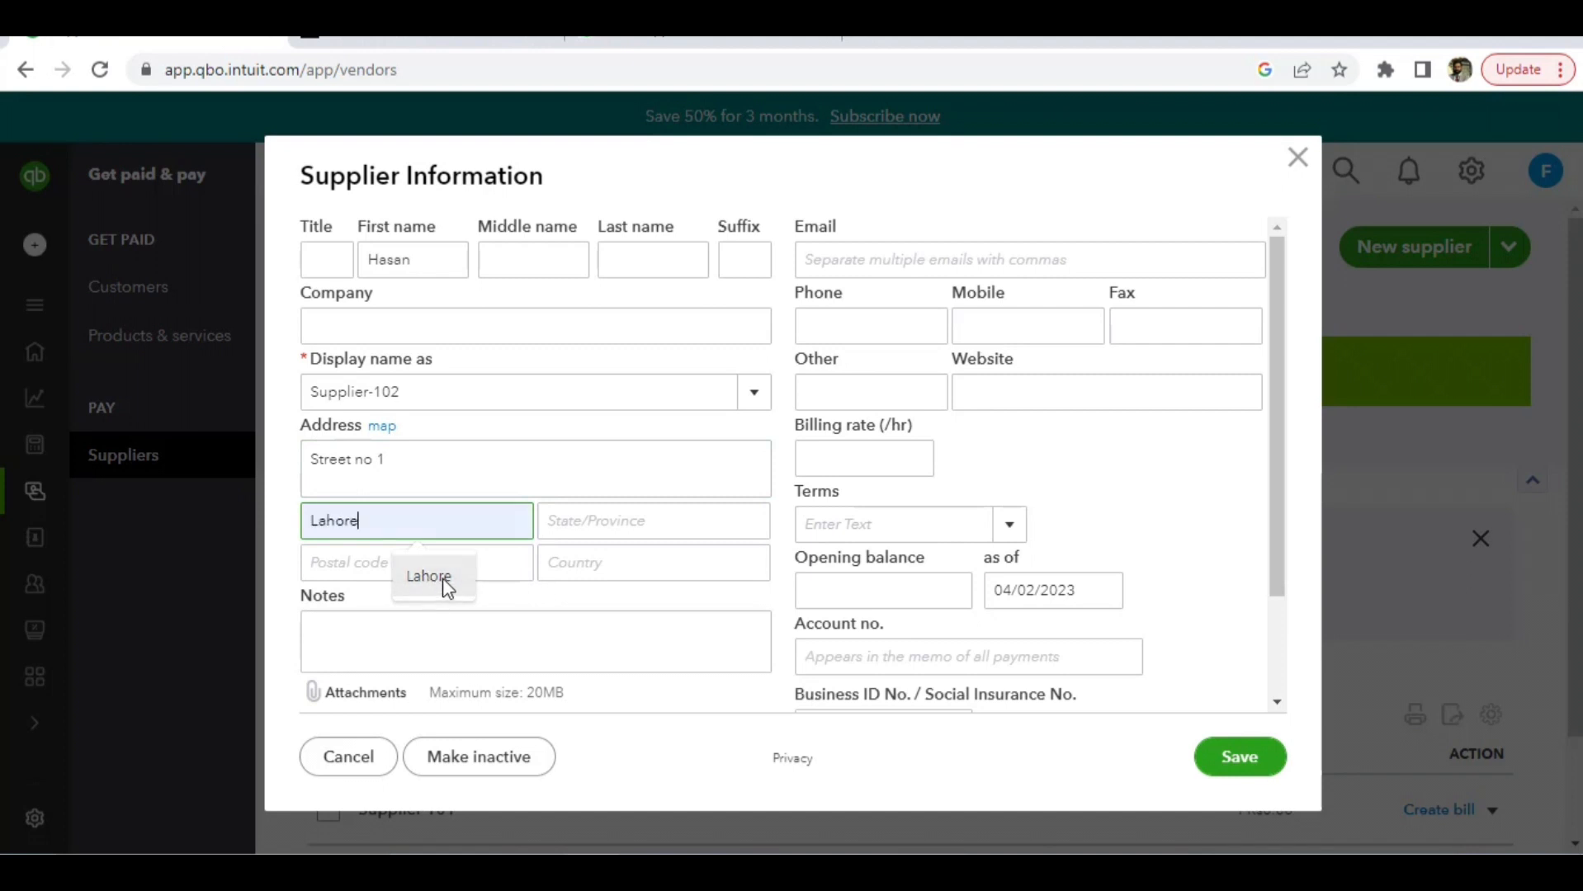
click(581, 538)
click(662, 573)
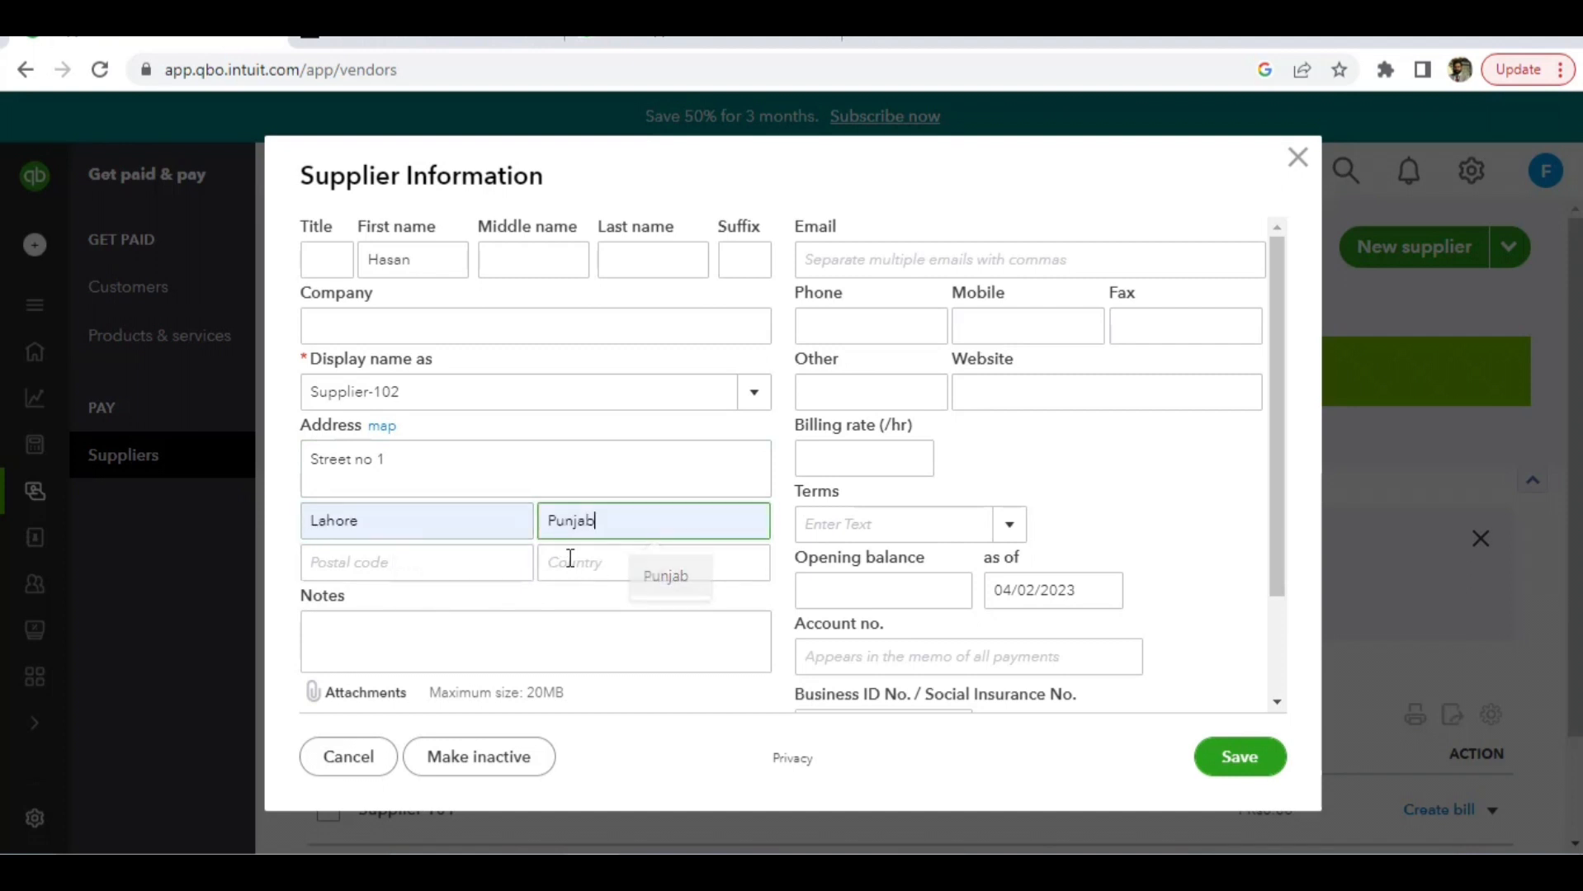
click(396, 555)
click(425, 621)
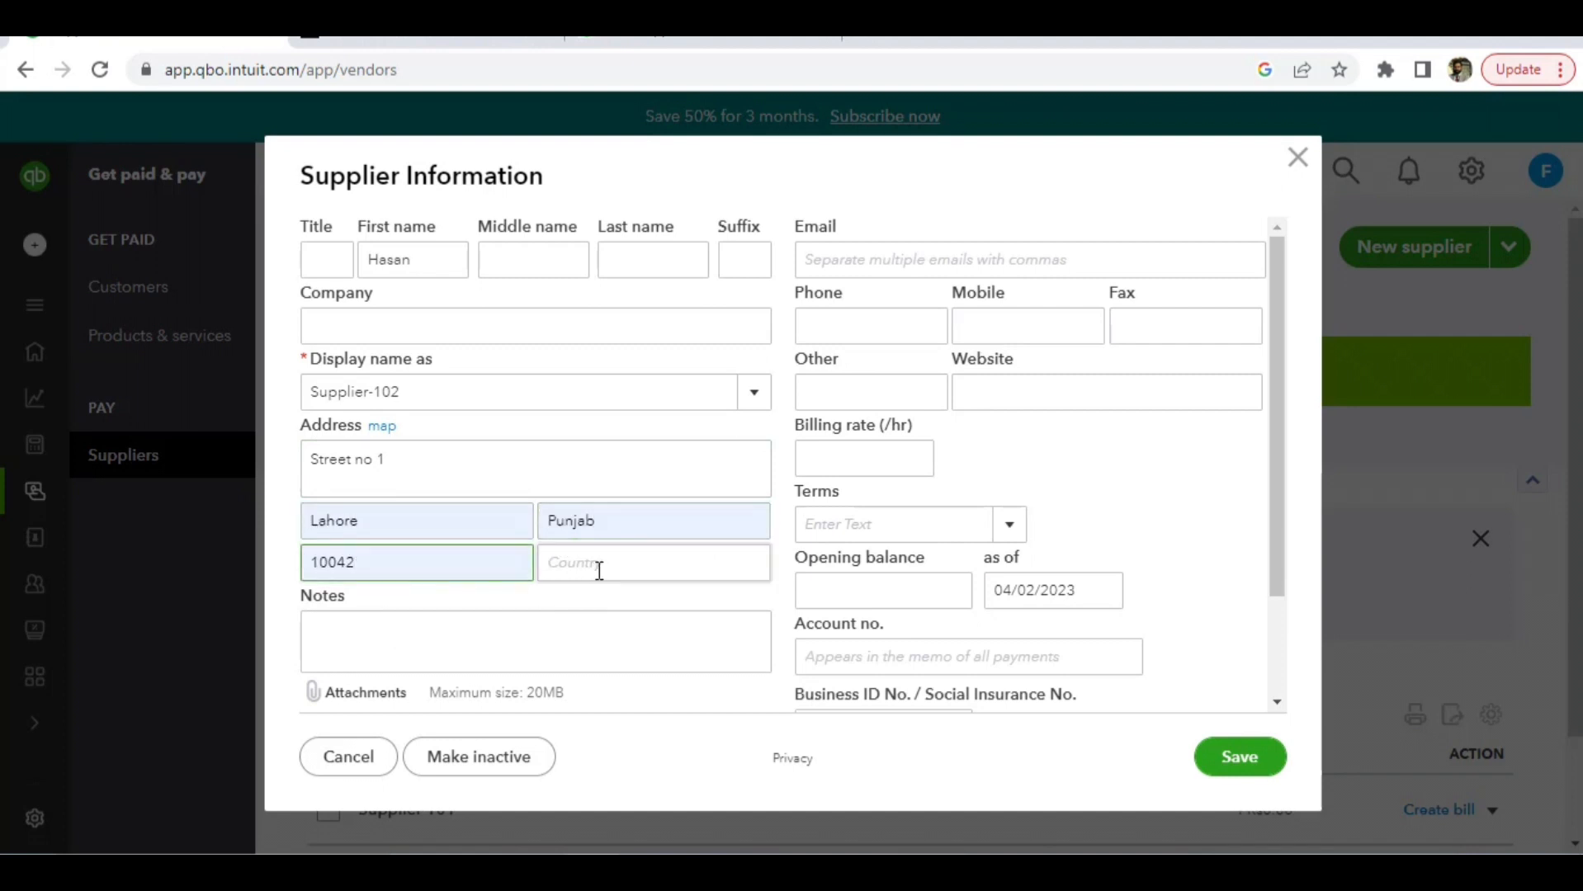
click(599, 569)
click(662, 616)
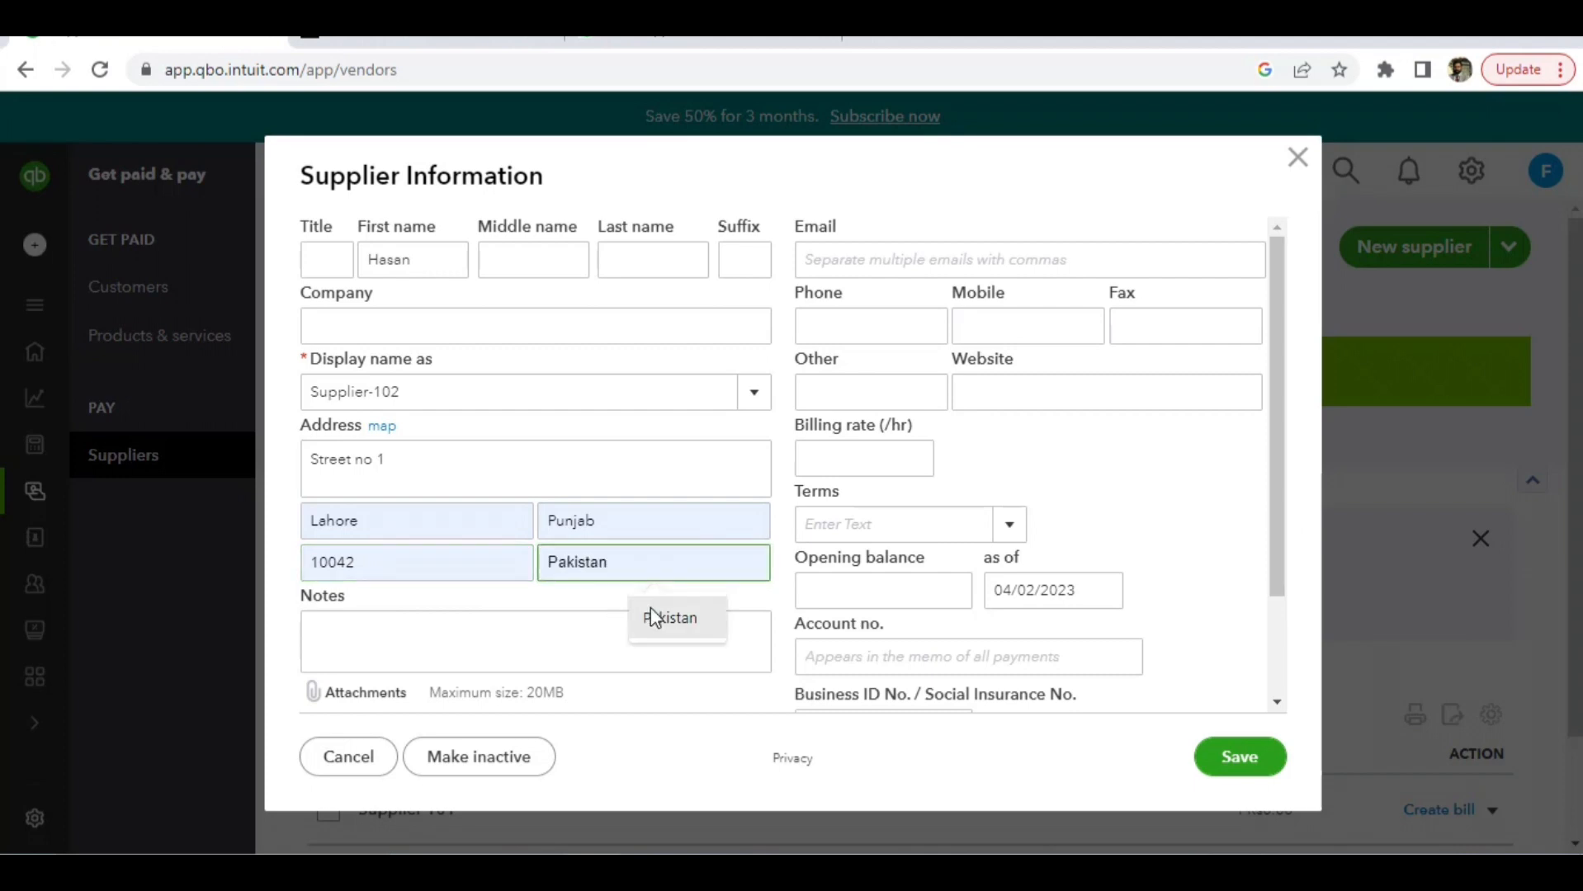
Enter the supplier's phone number and set the payment terms to Due on receipt.
click(586, 632)
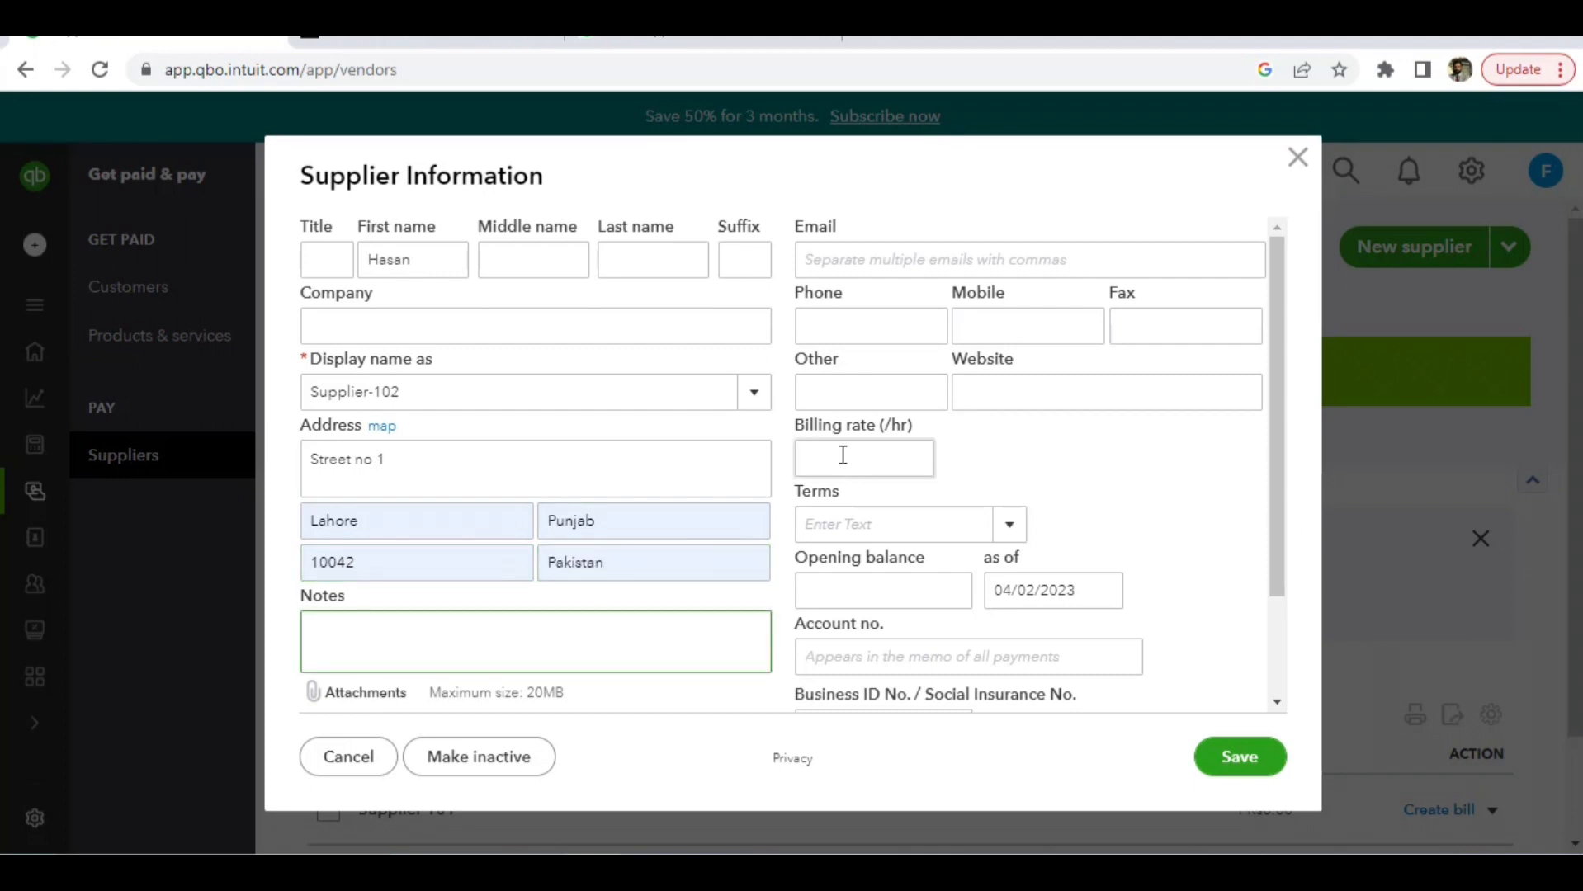
click(868, 314)
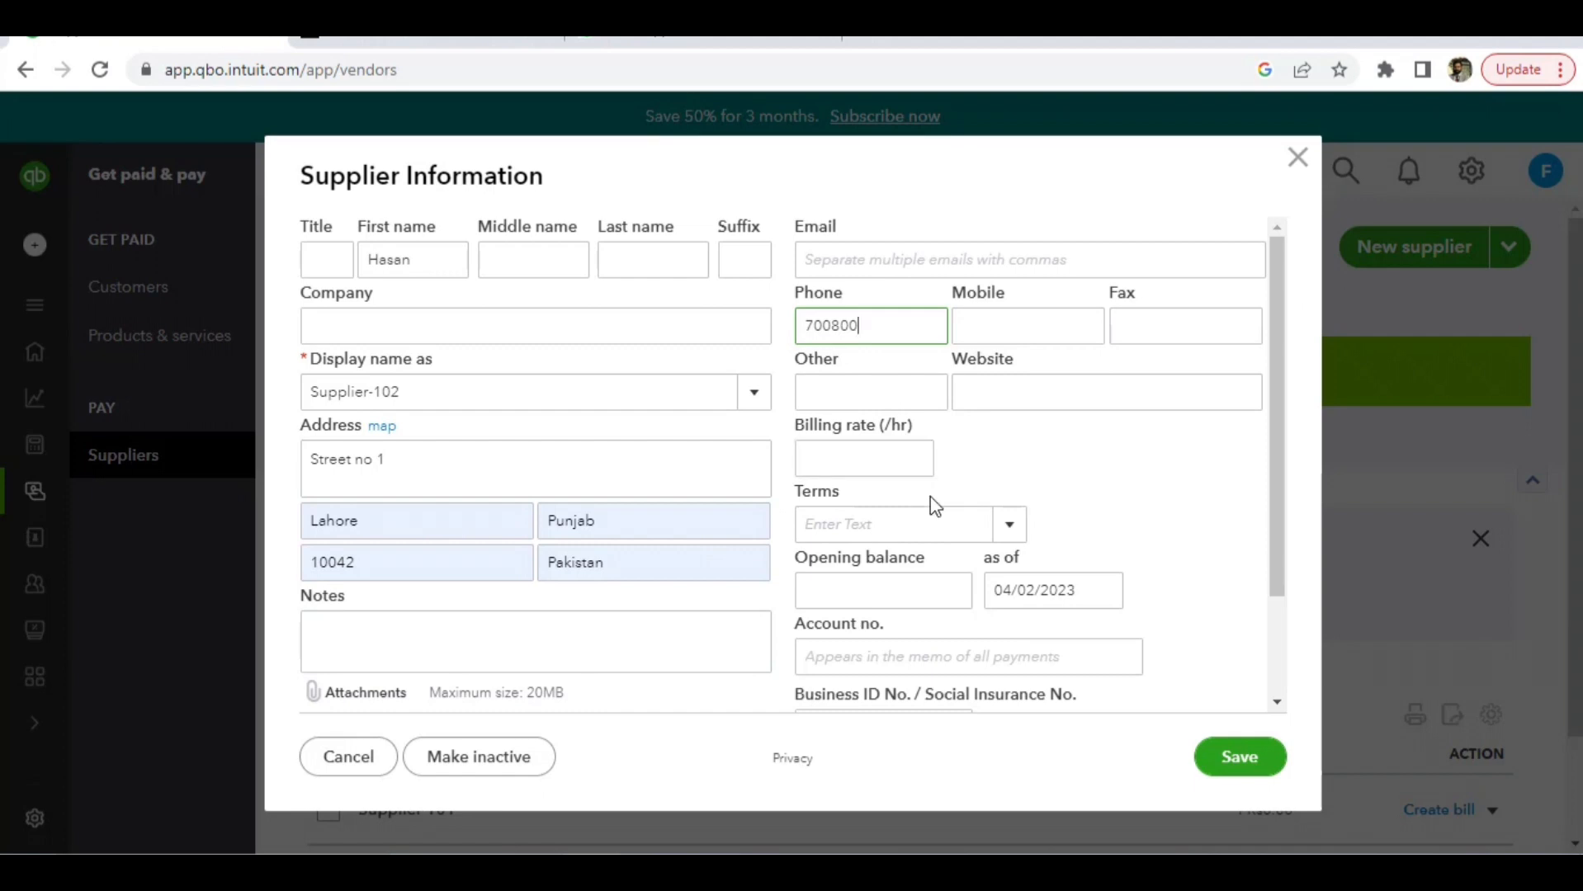
click(1008, 525)
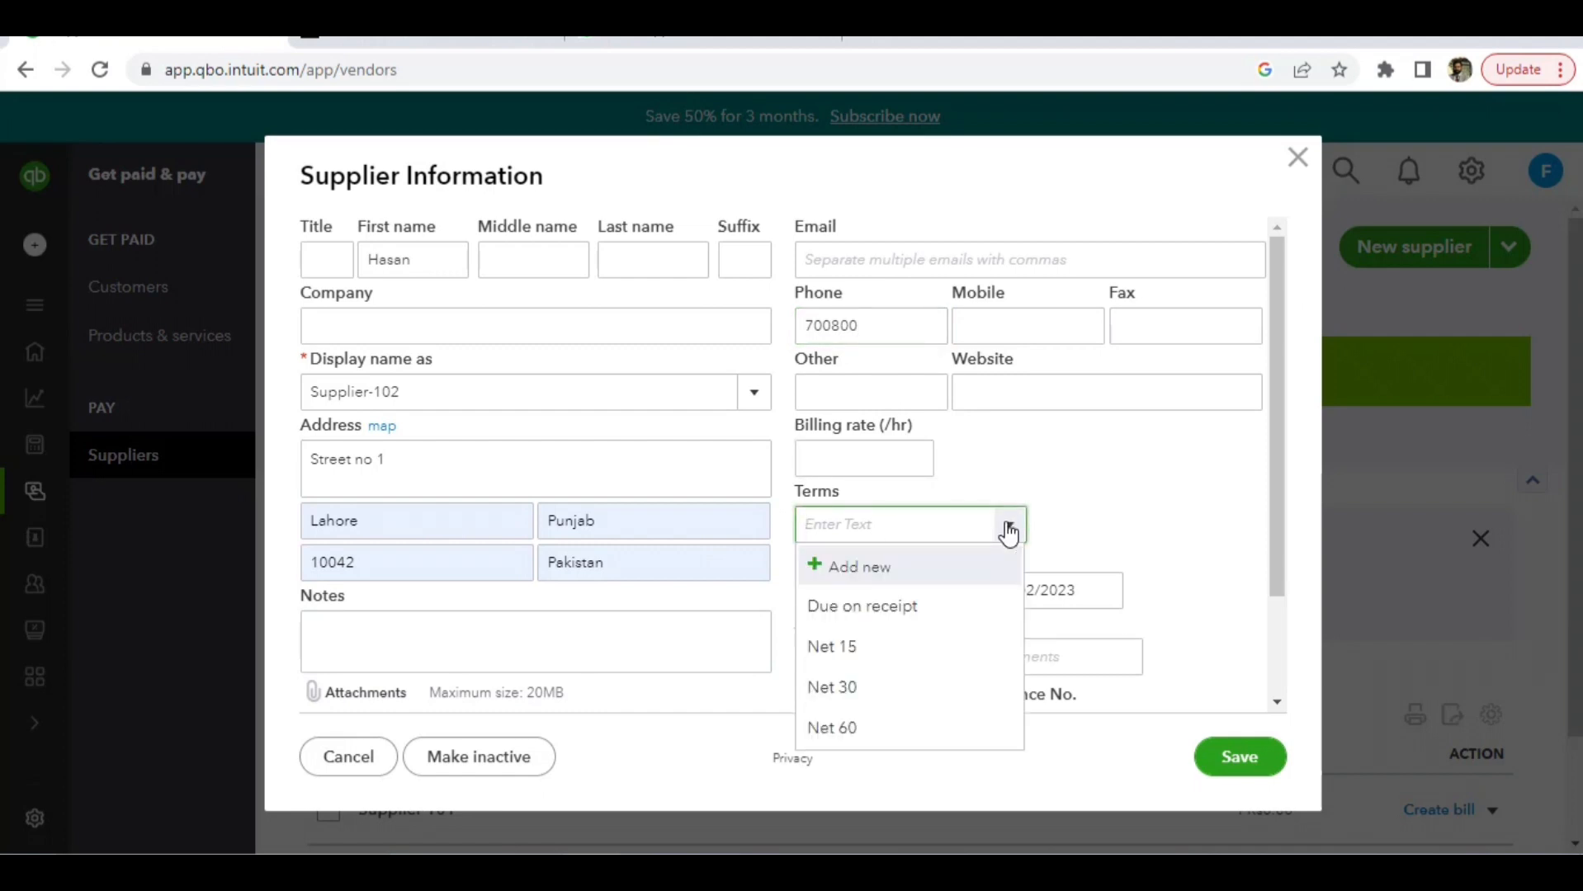
click(918, 620)
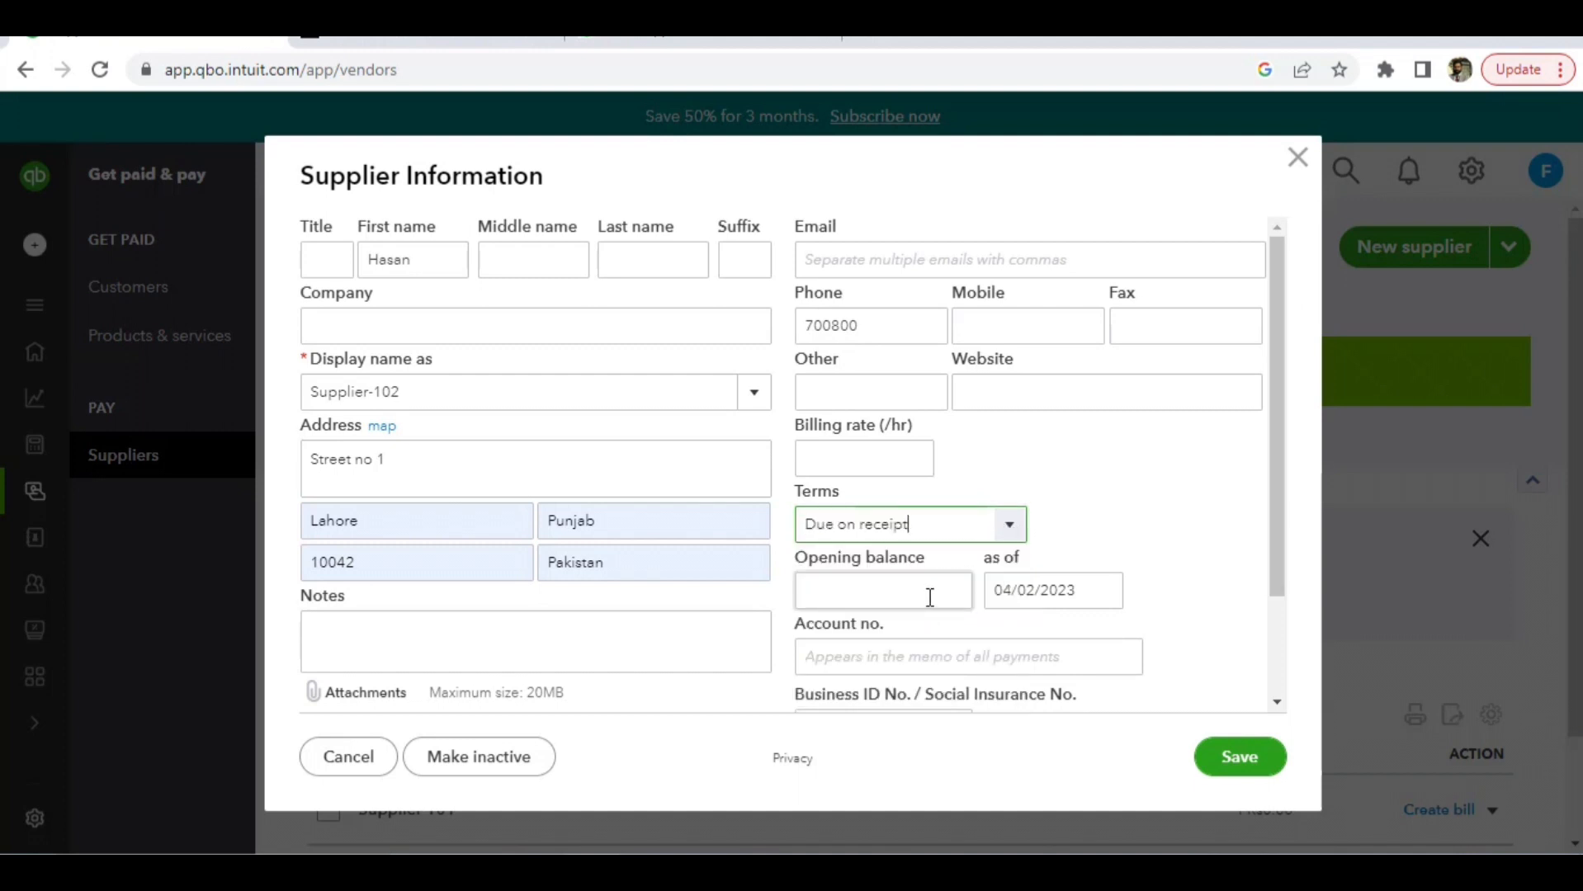
click(930, 597)
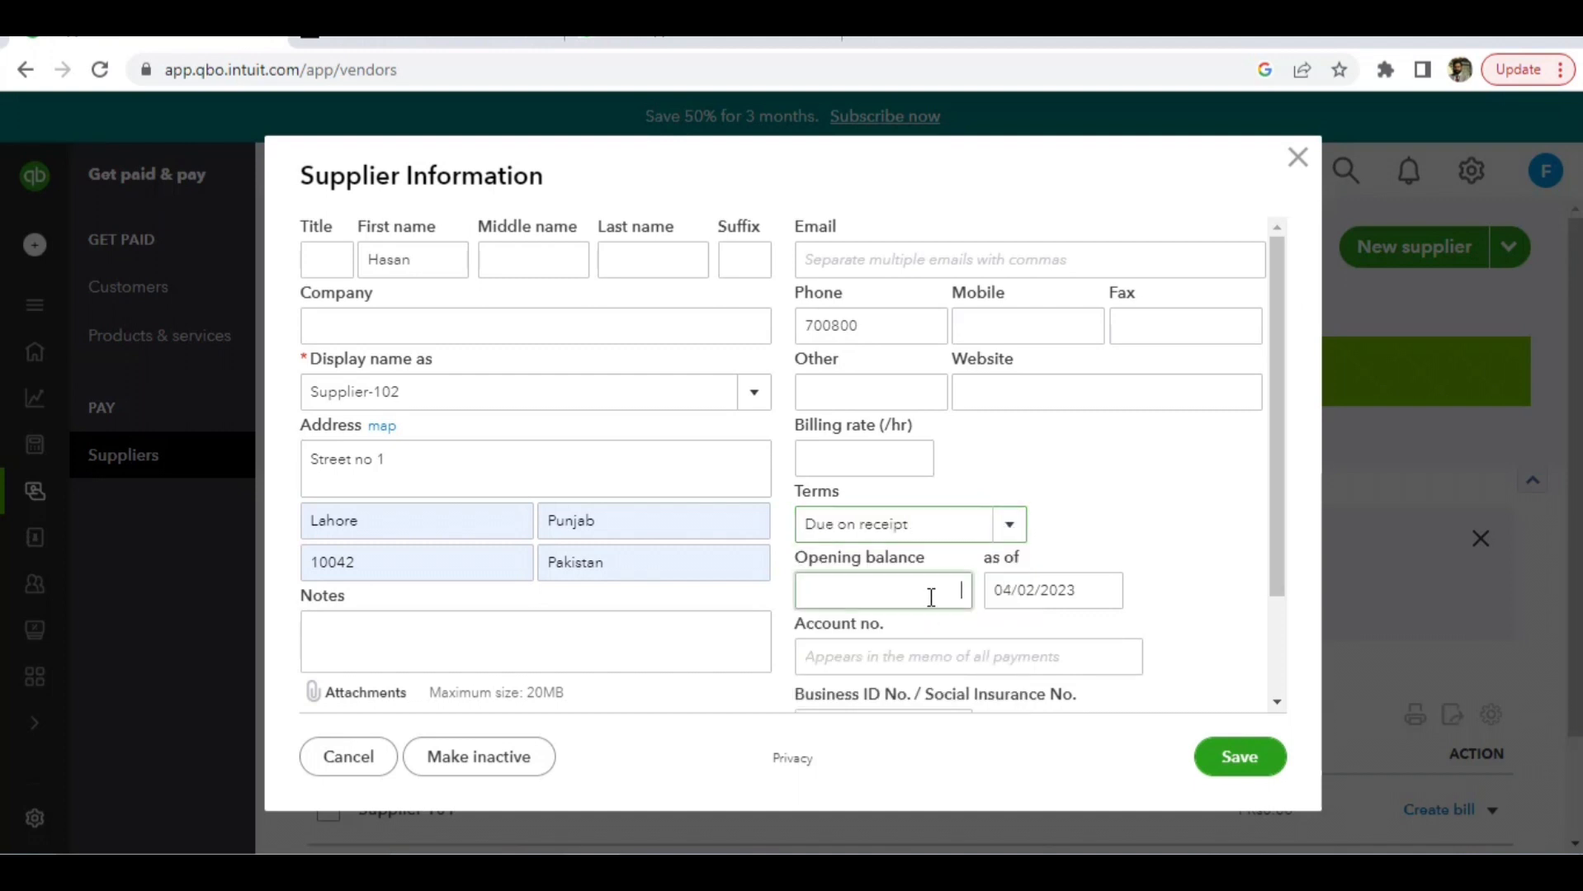
click(910, 663)
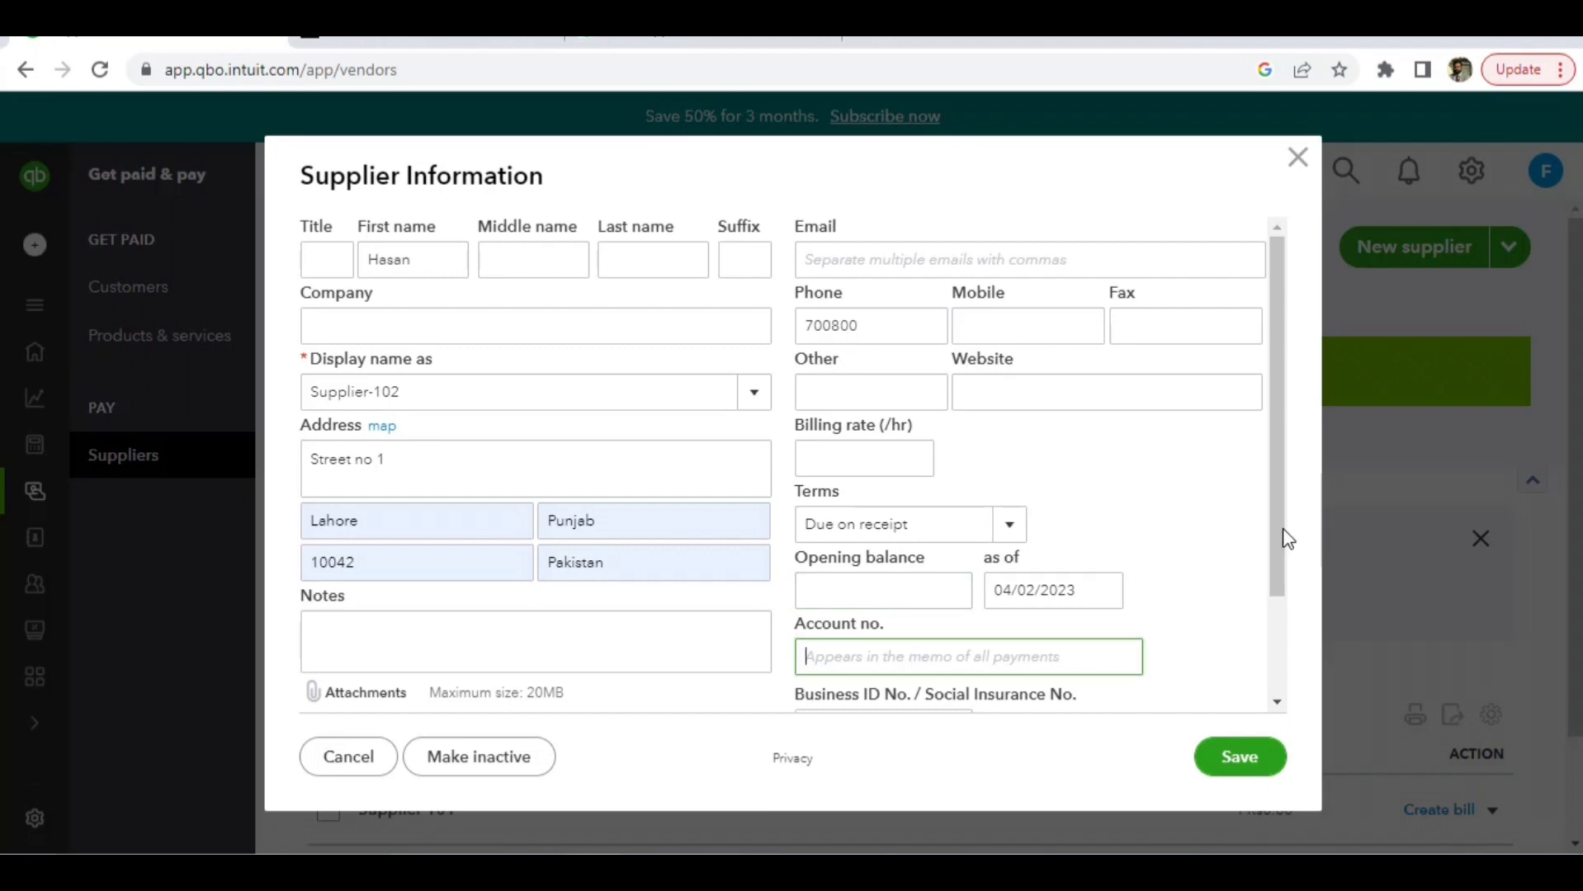
Save the new supplier record and view it in the supplier list.
drag(1279, 537, 1278, 676)
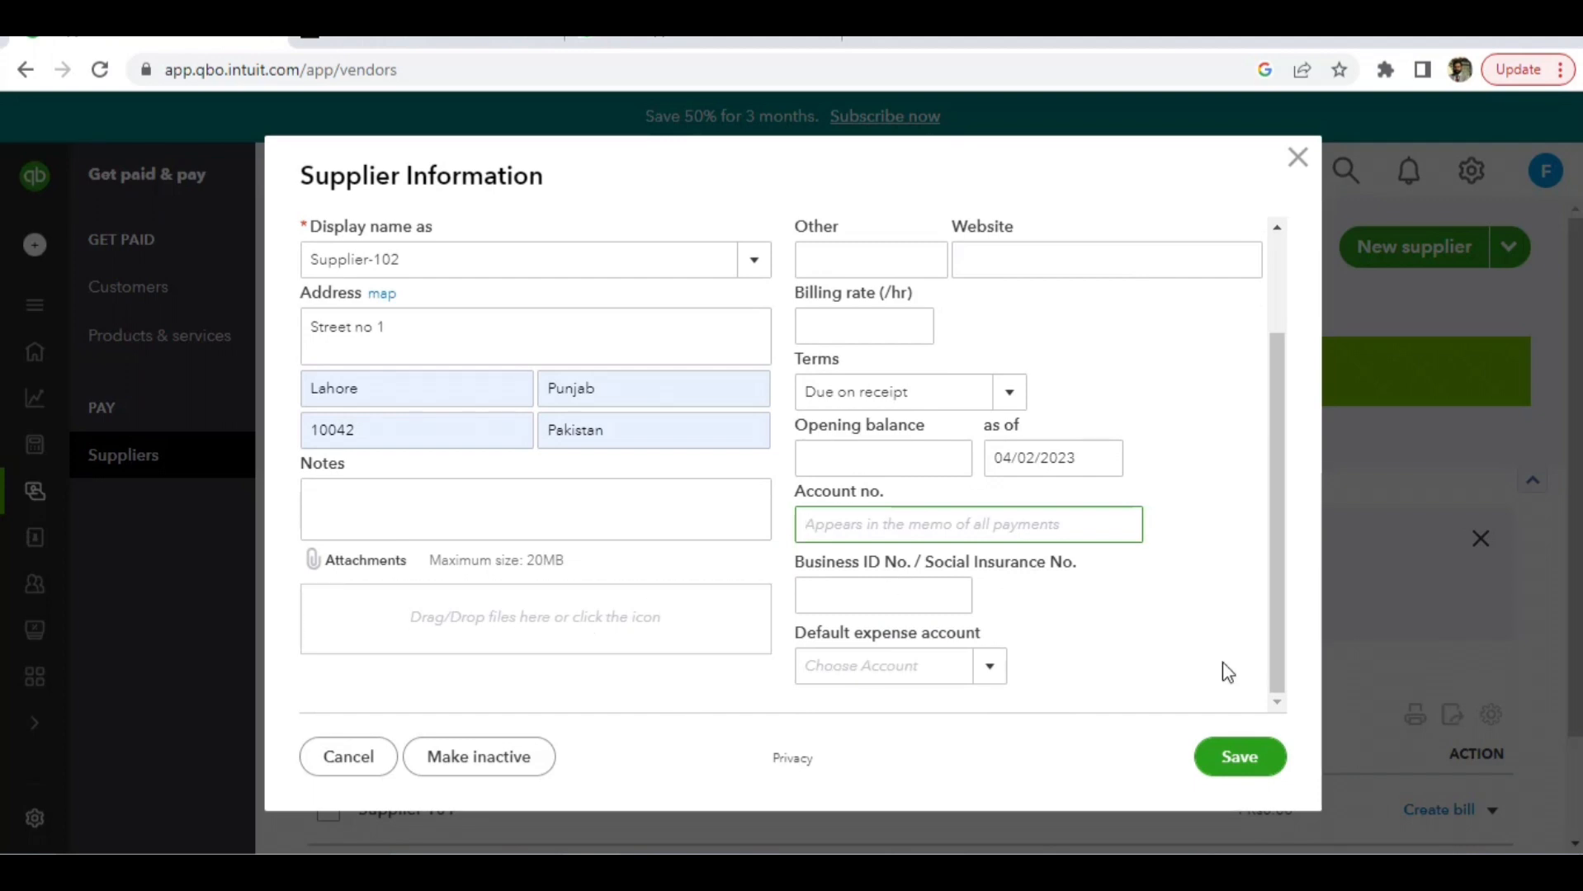
click(1239, 757)
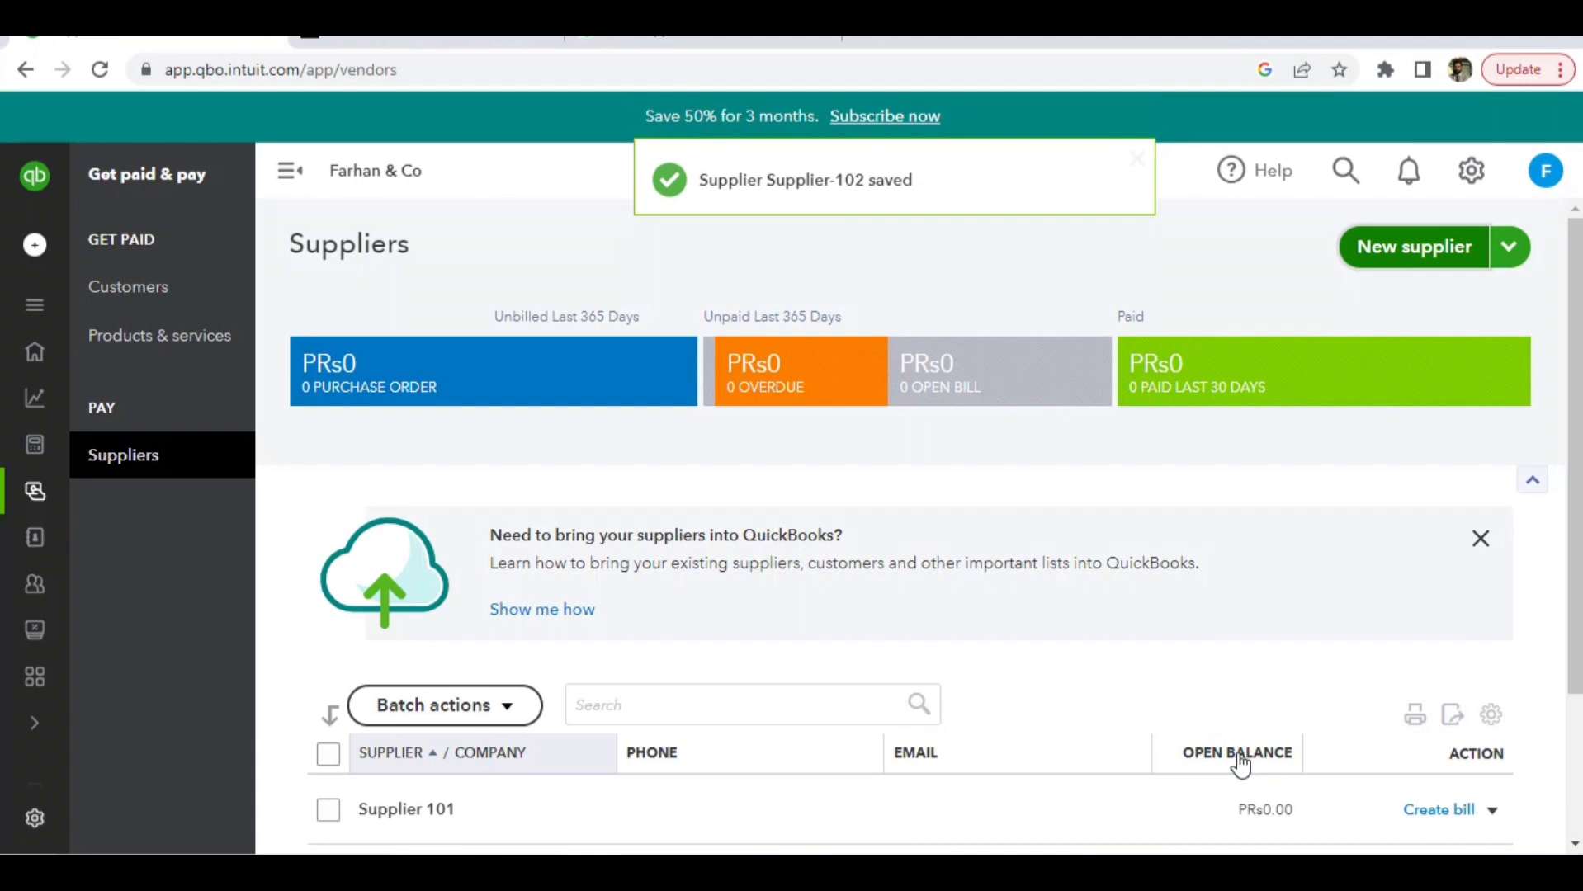
scroll(1239, 763, down, 3)
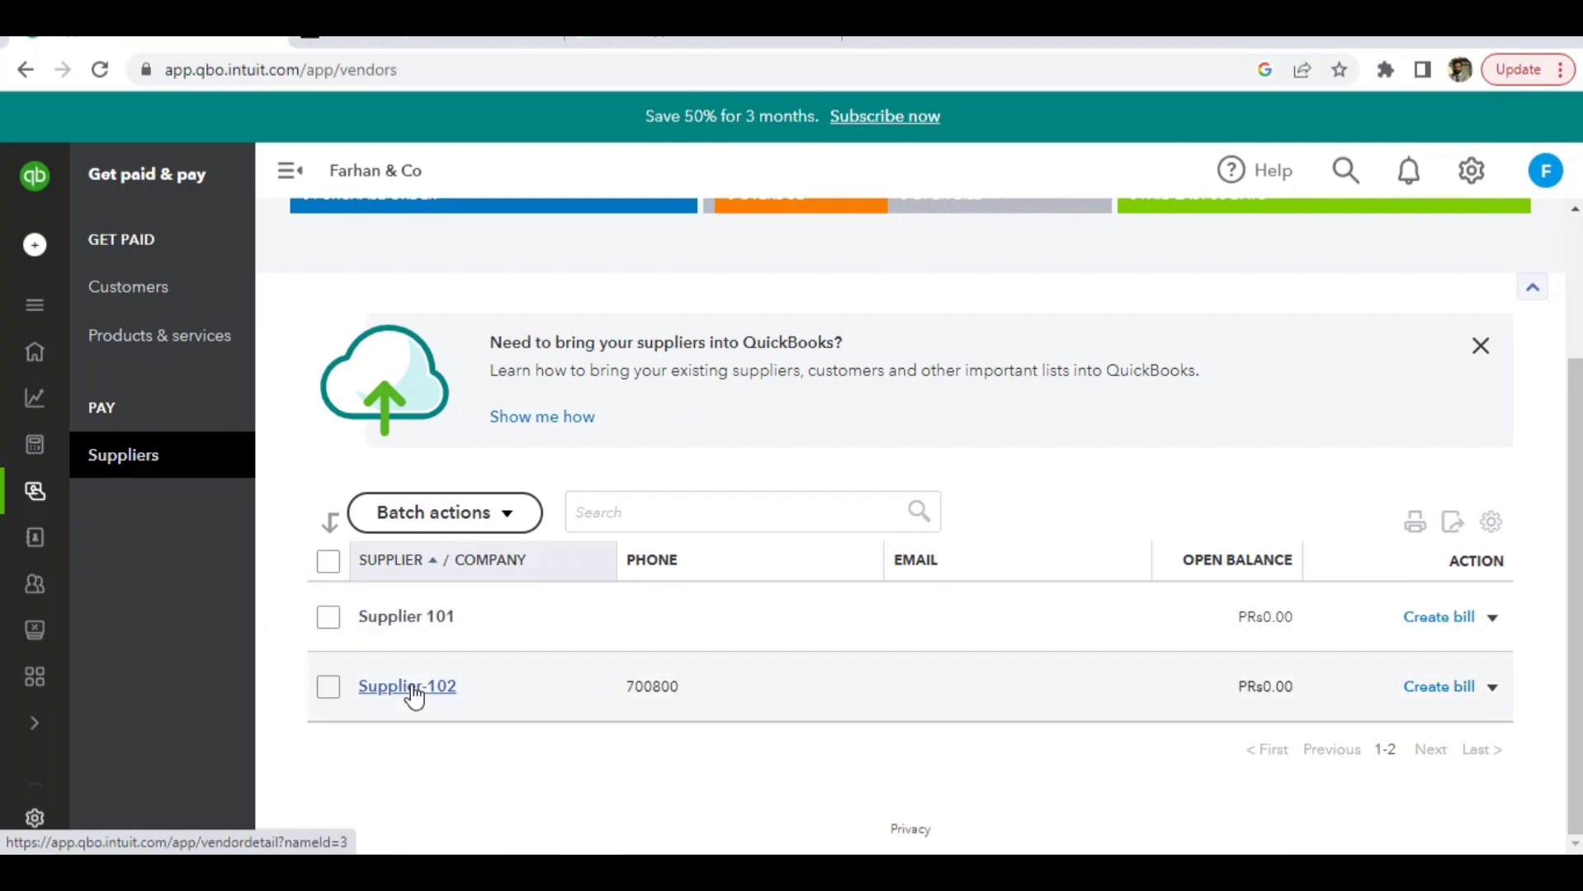
Open the Supplier-102 record and review its supplier information form and supplier details.
click(419, 688)
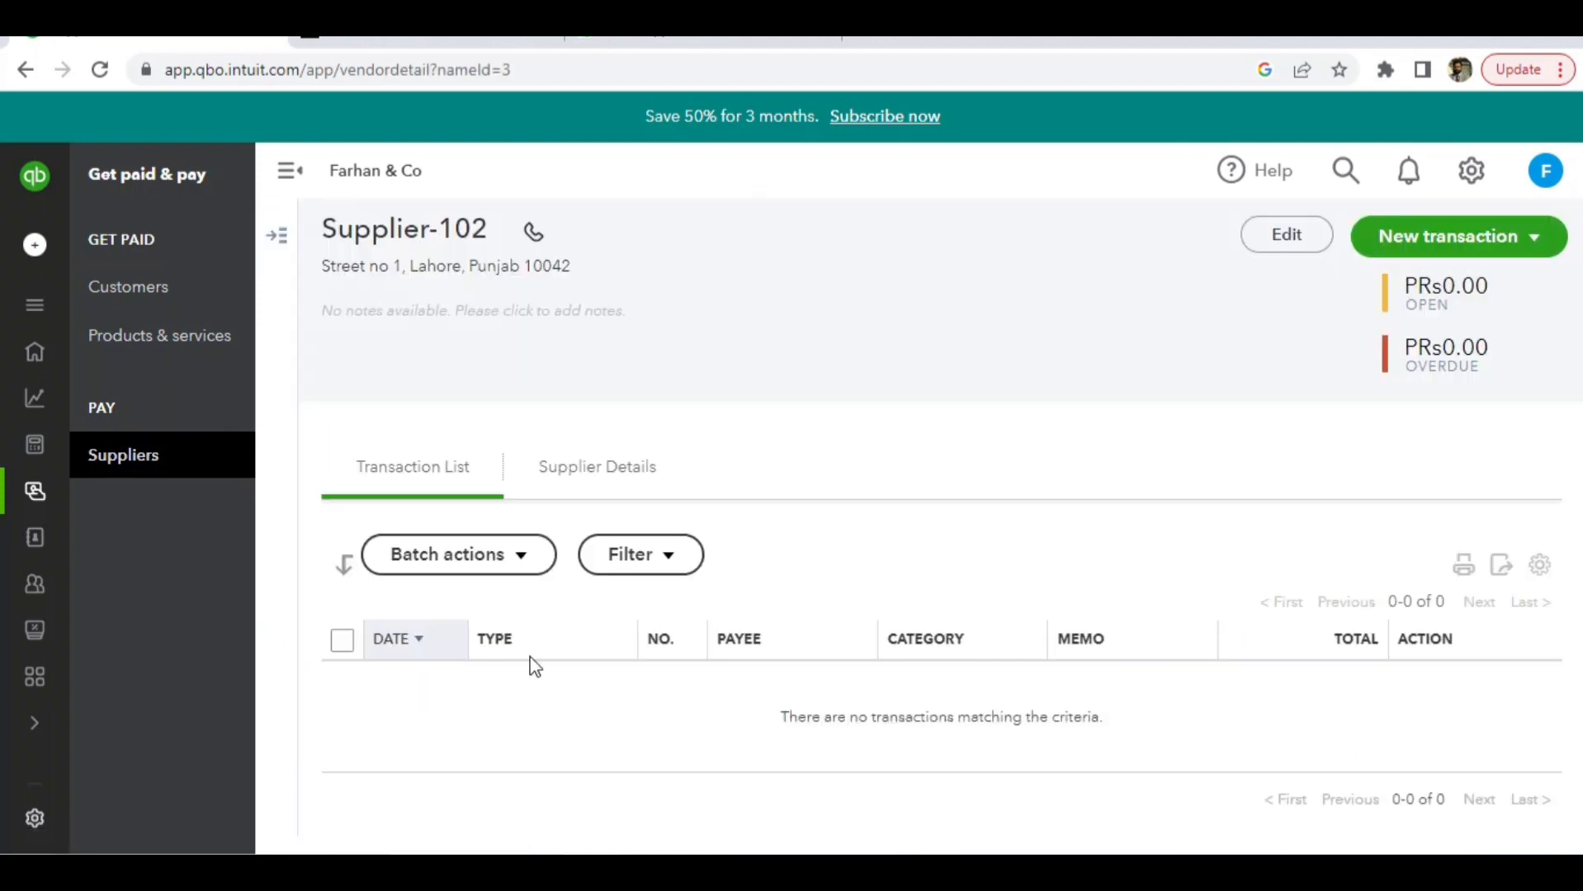
click(1285, 238)
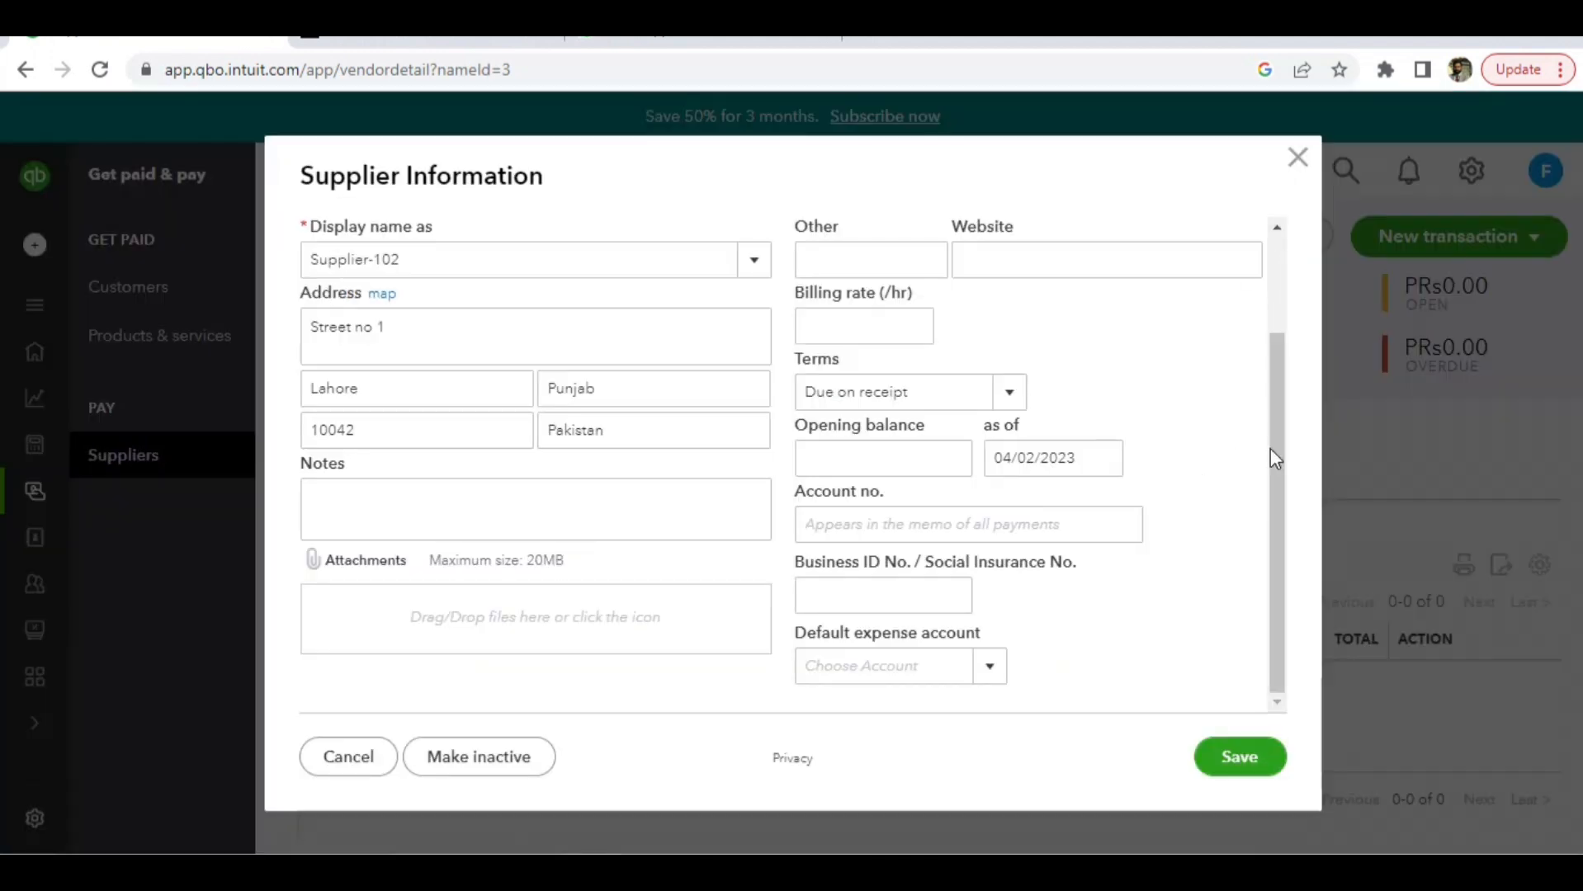
drag(1273, 454, 1268, 153)
click(1298, 159)
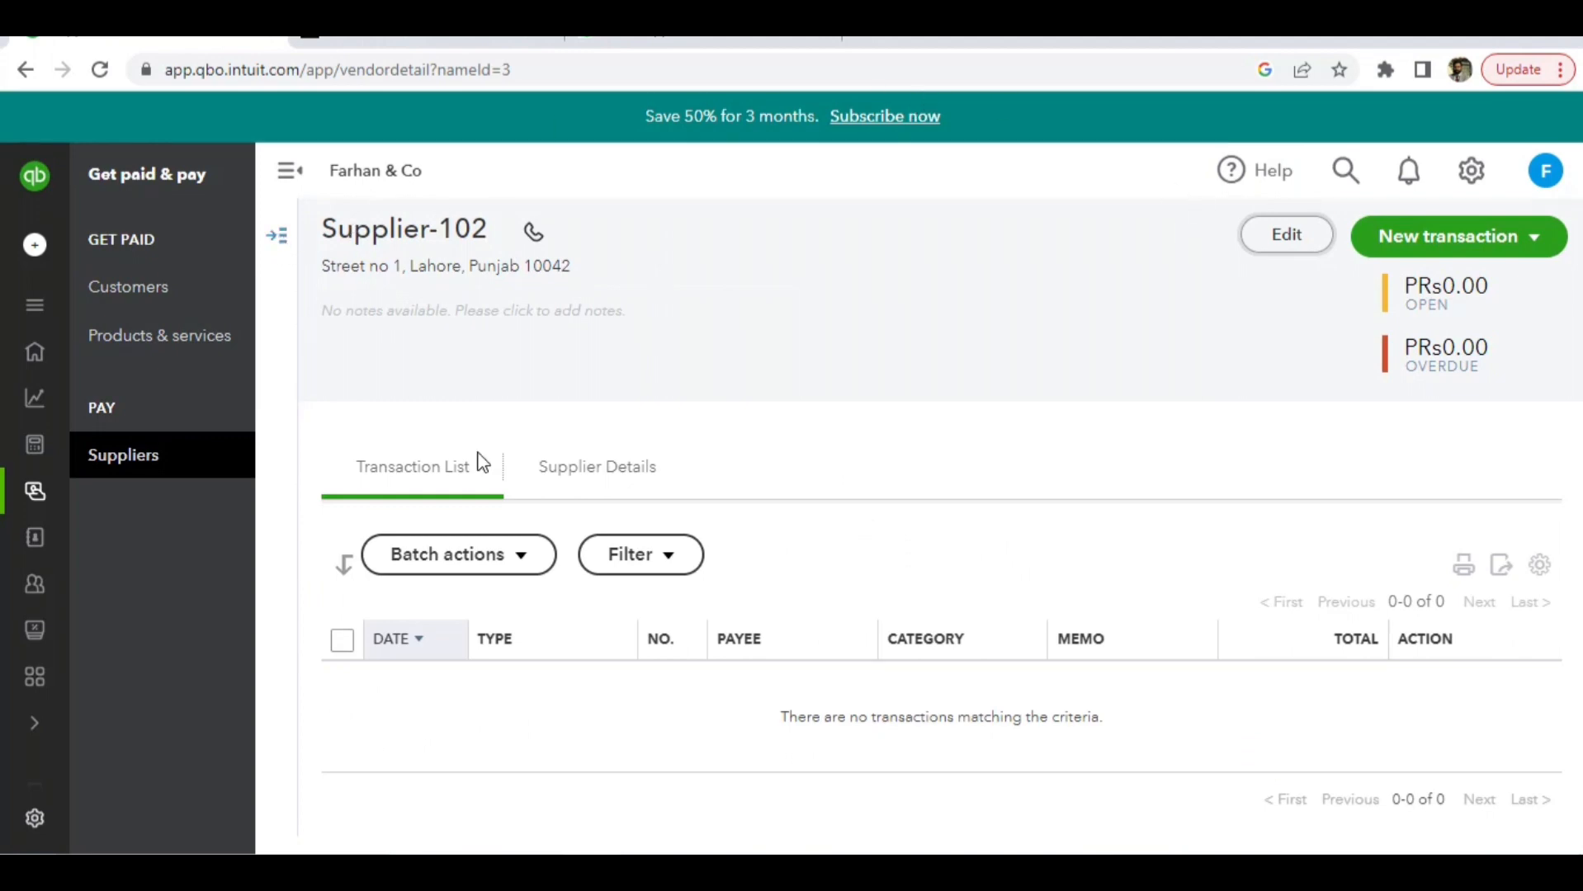
click(576, 480)
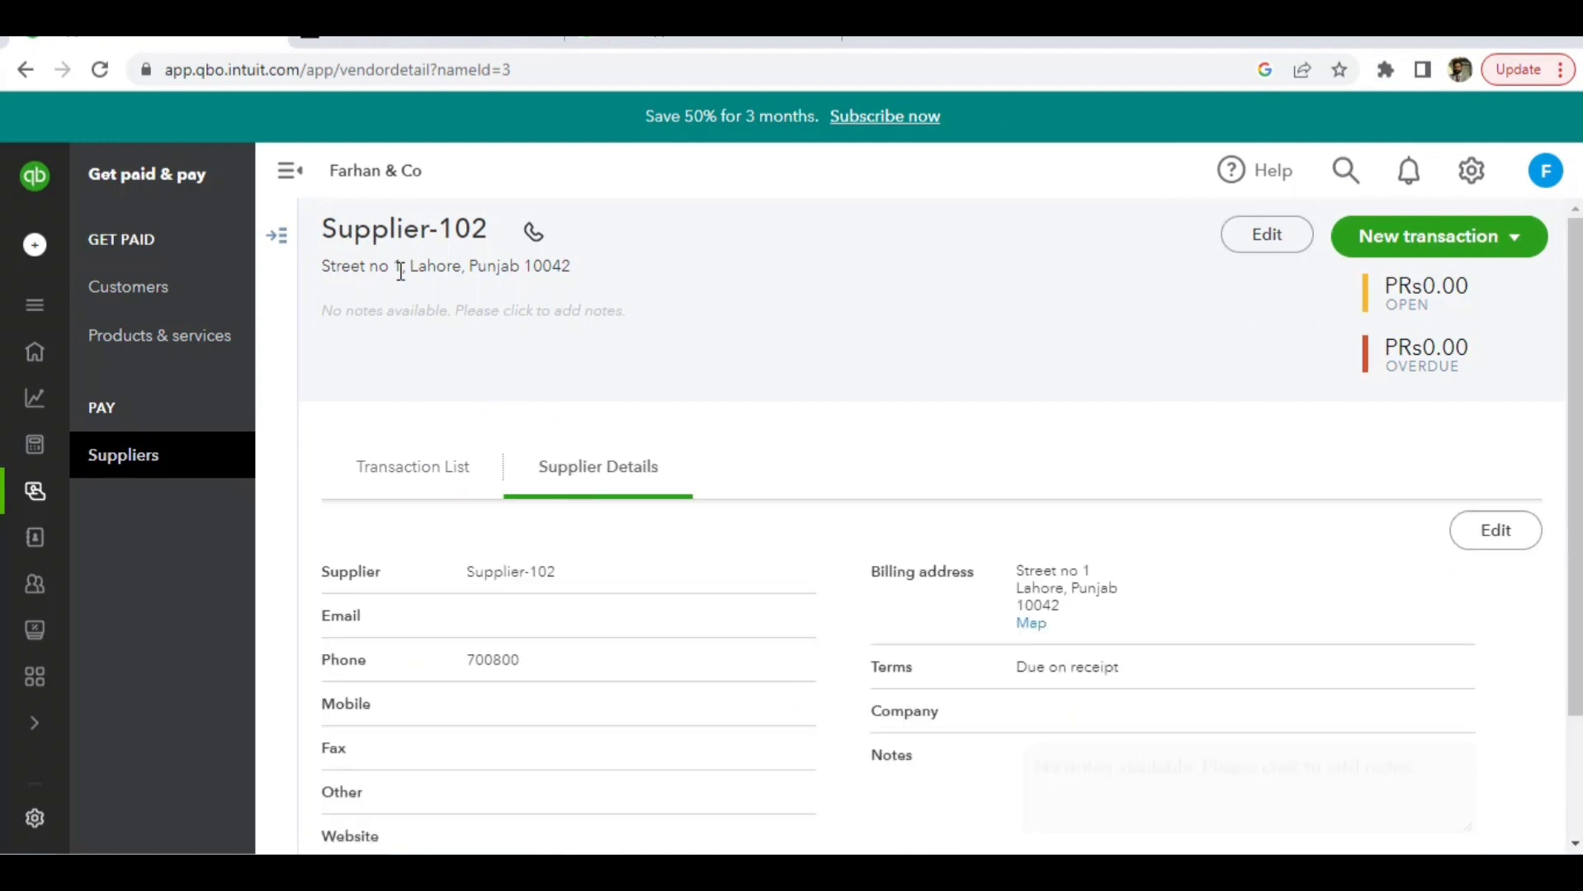
click(290, 181)
click(34, 175)
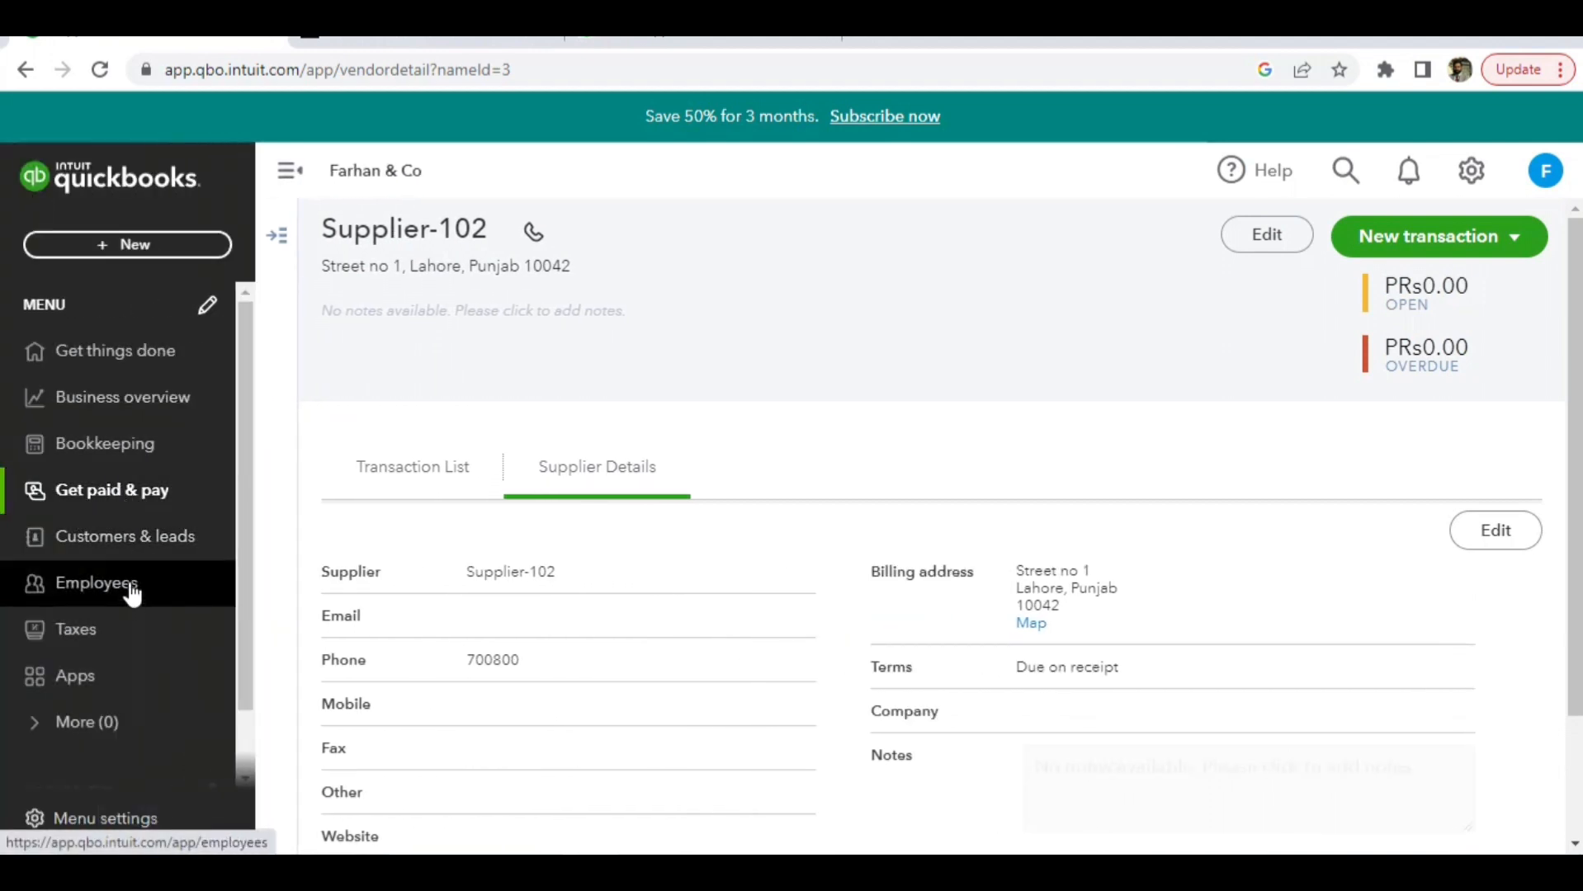
click(162, 493)
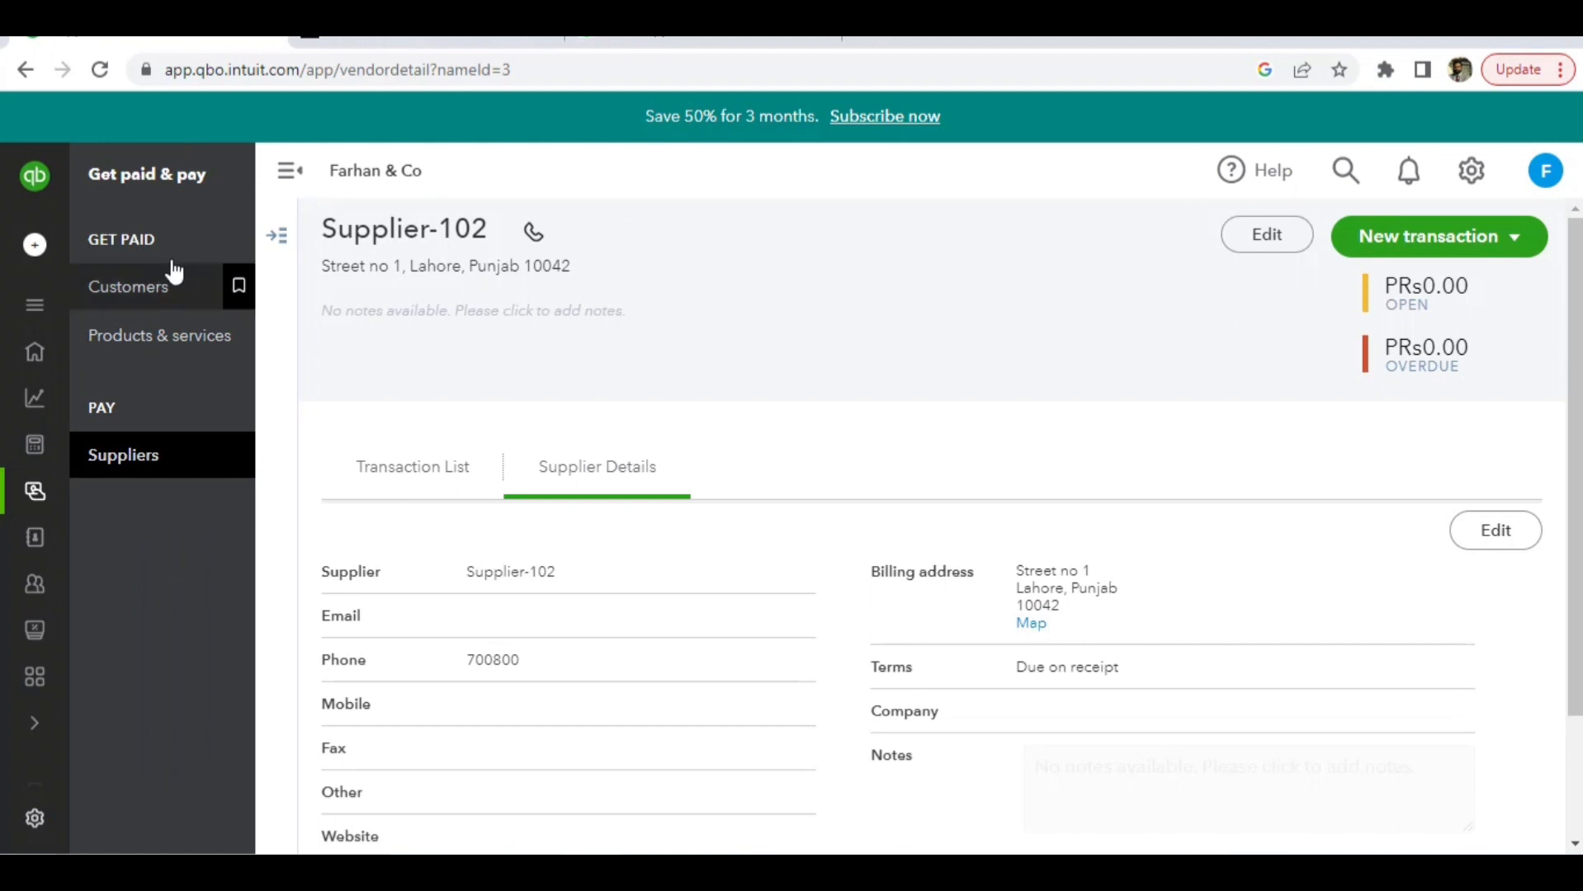
Start a new invoice from the home page and select Customer-101 as its customer.
click(48, 182)
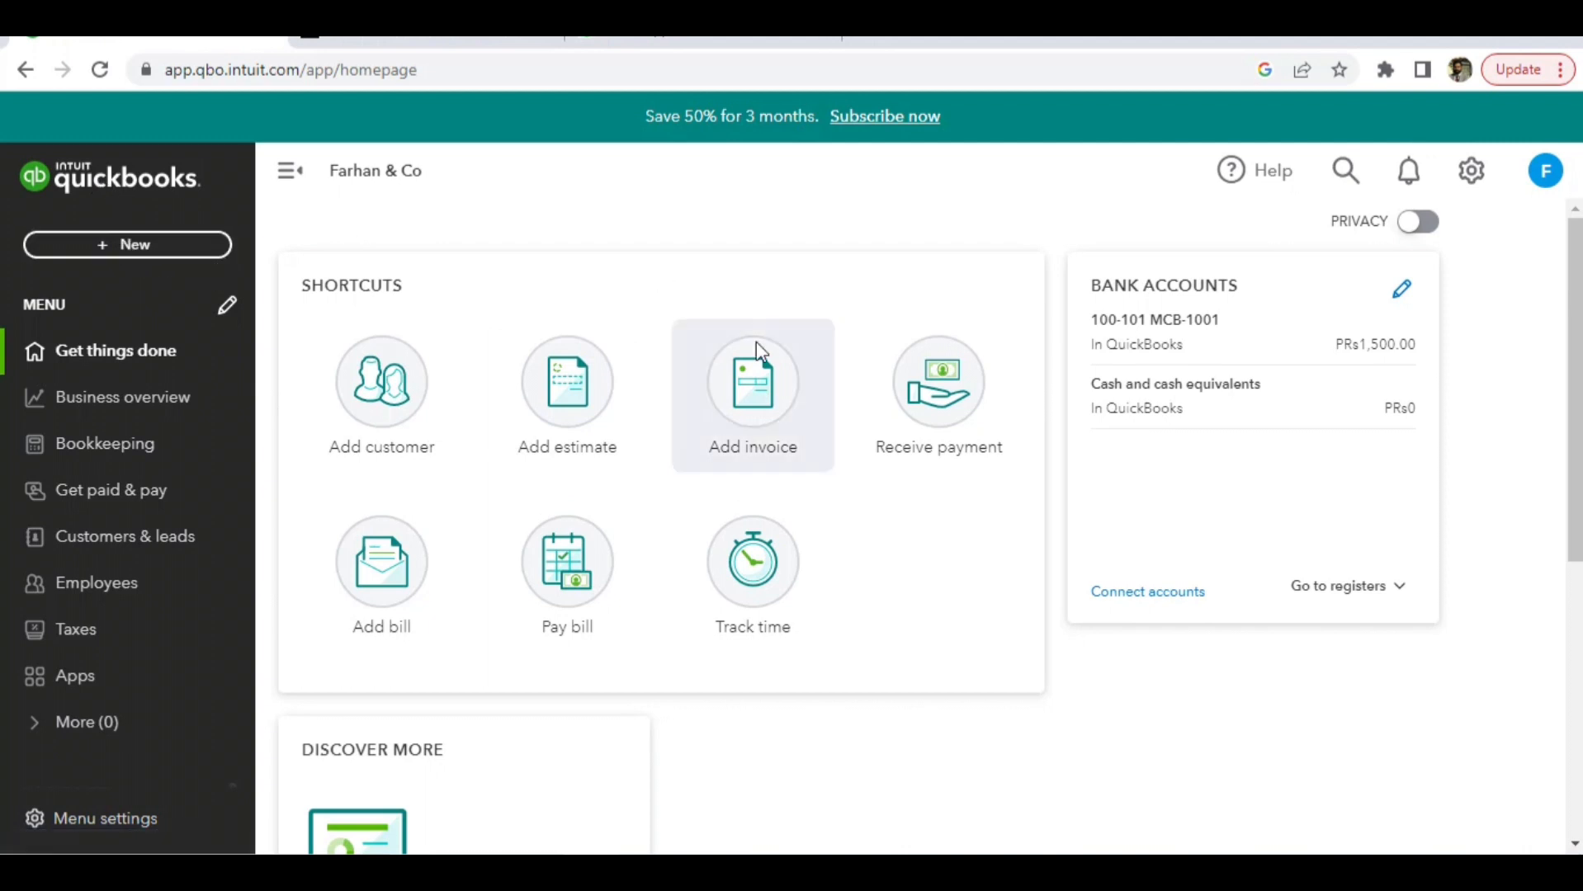
click(750, 391)
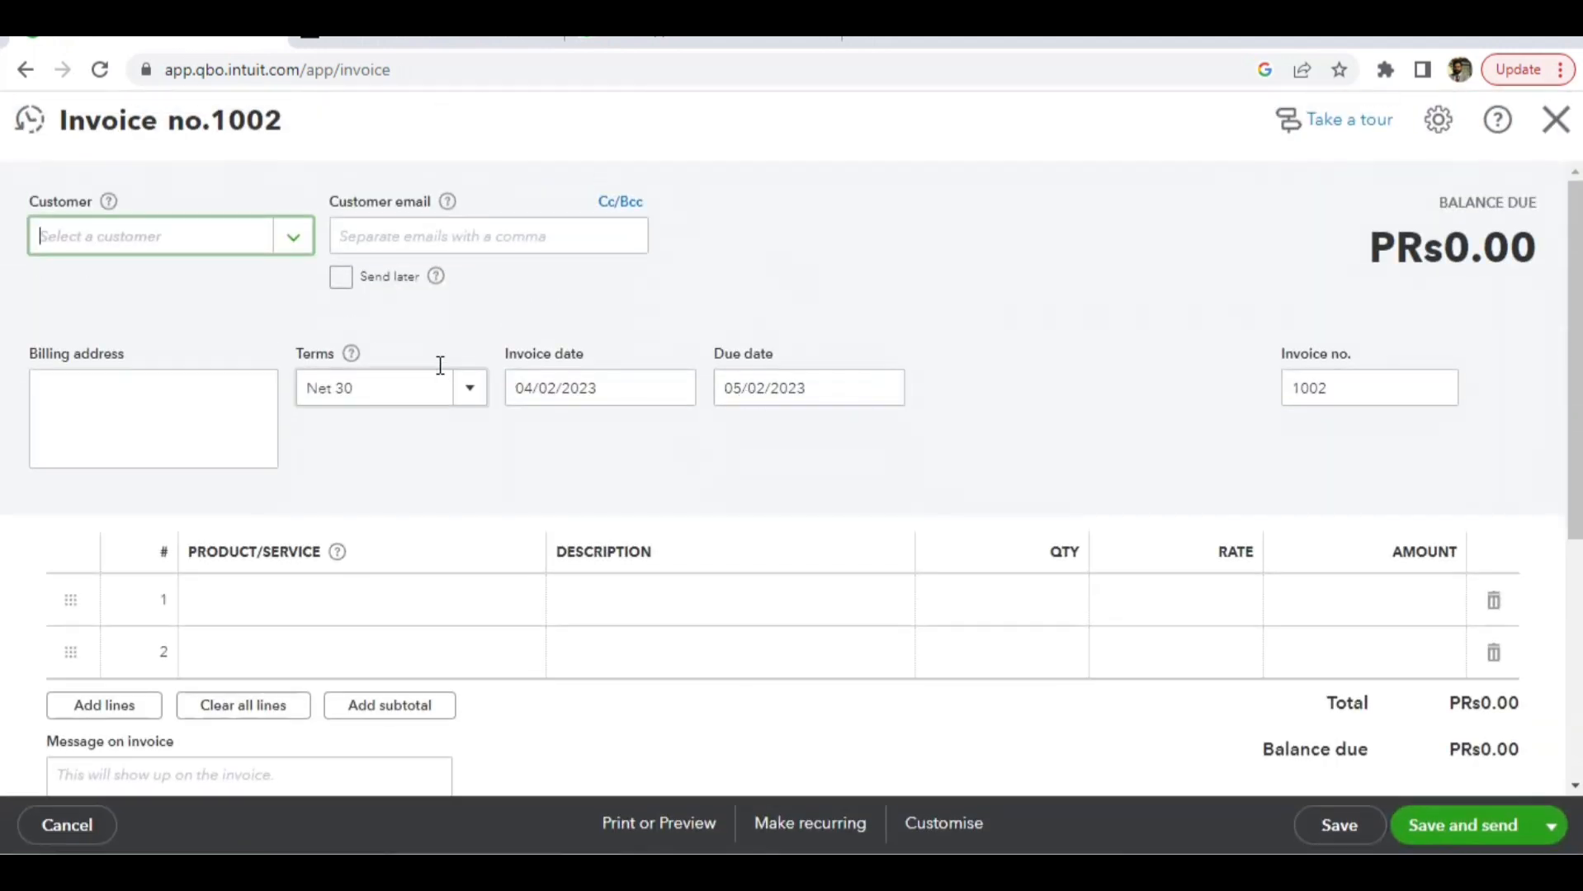
click(226, 245)
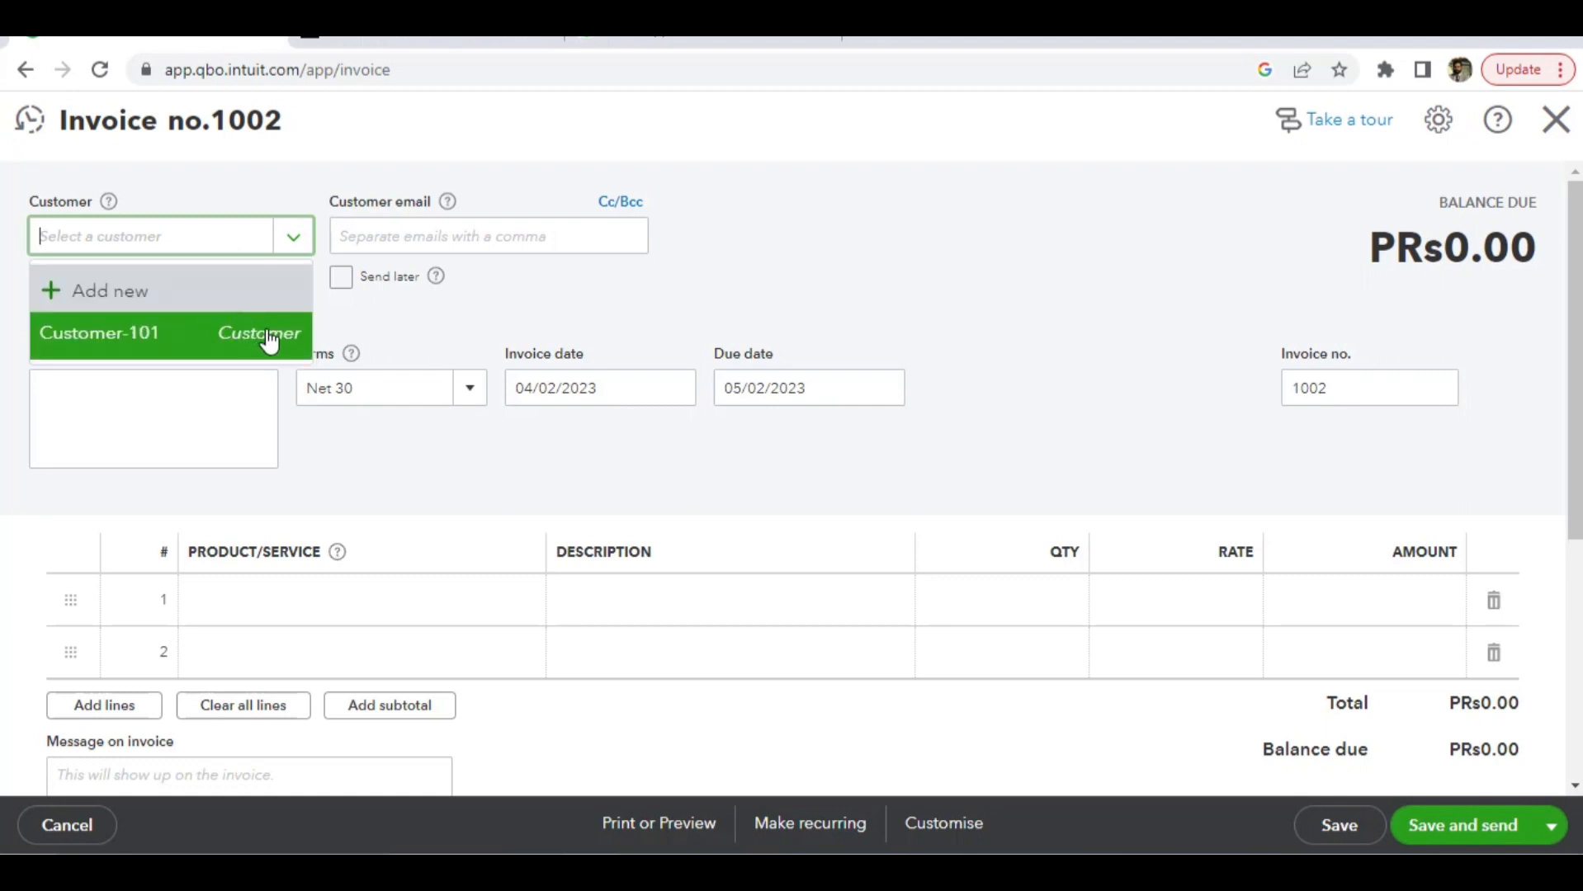
click(379, 317)
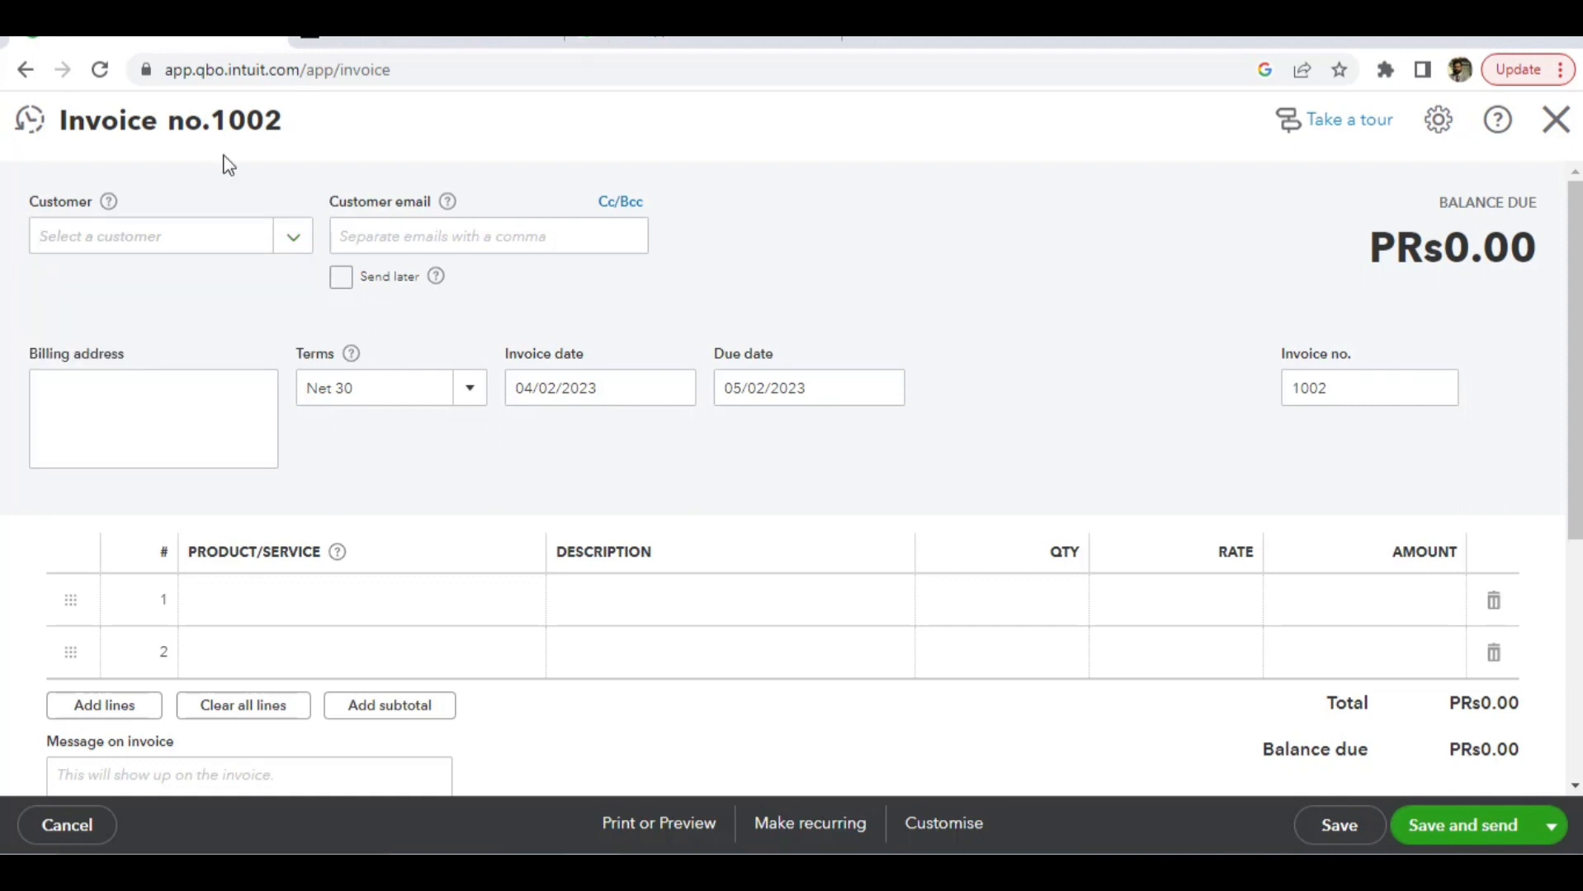
click(291, 237)
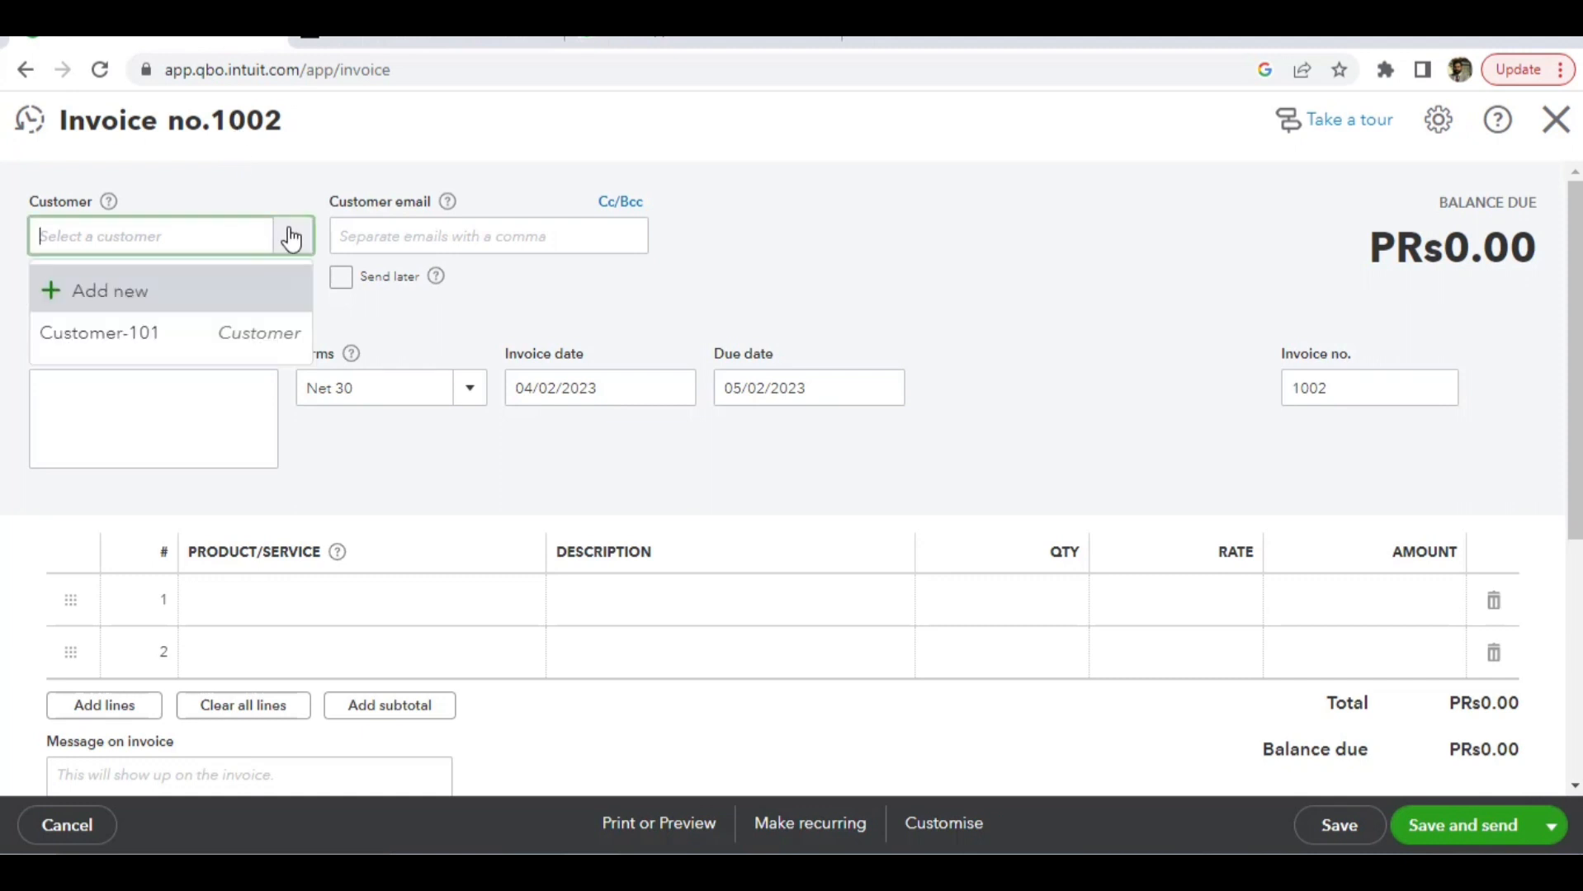
click(243, 343)
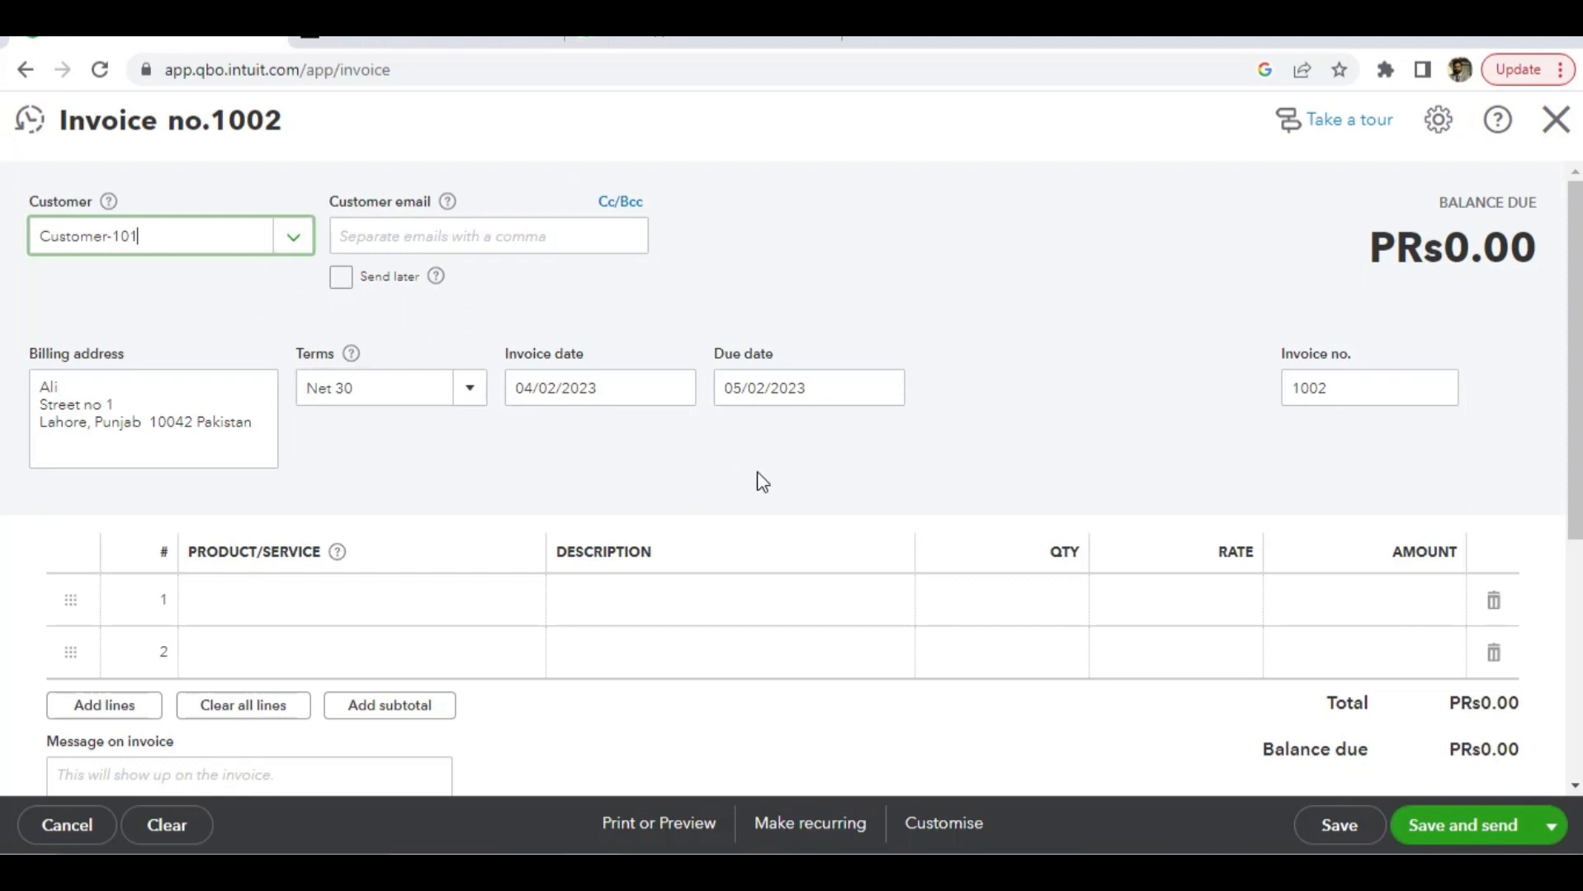
click(871, 431)
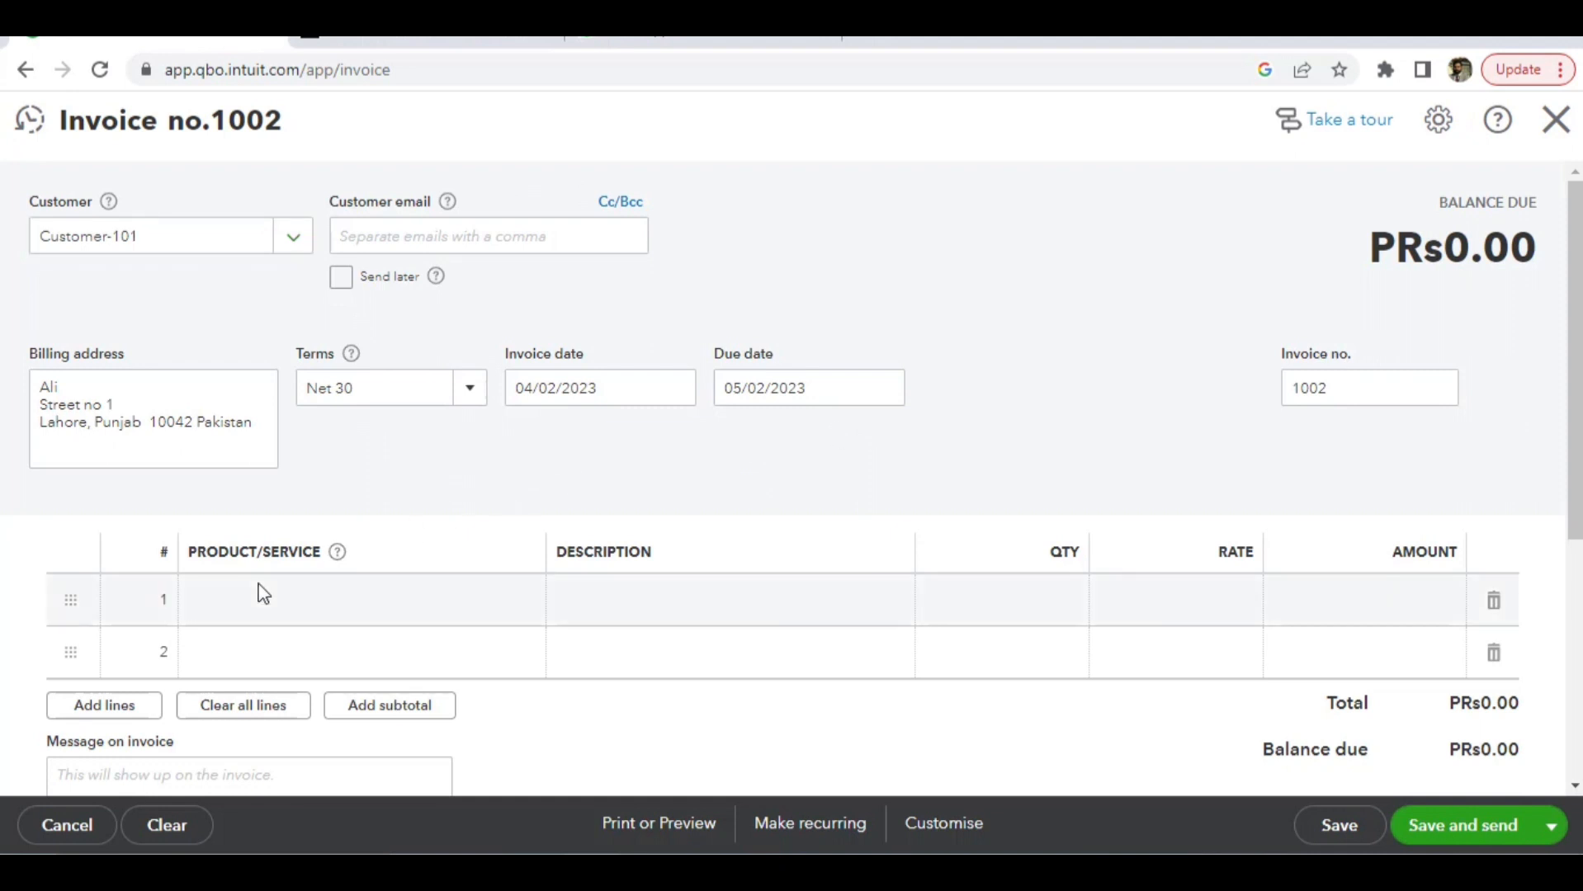
Insert an extra invoice line and start creating a new Inventory item for line 1.
click(259, 605)
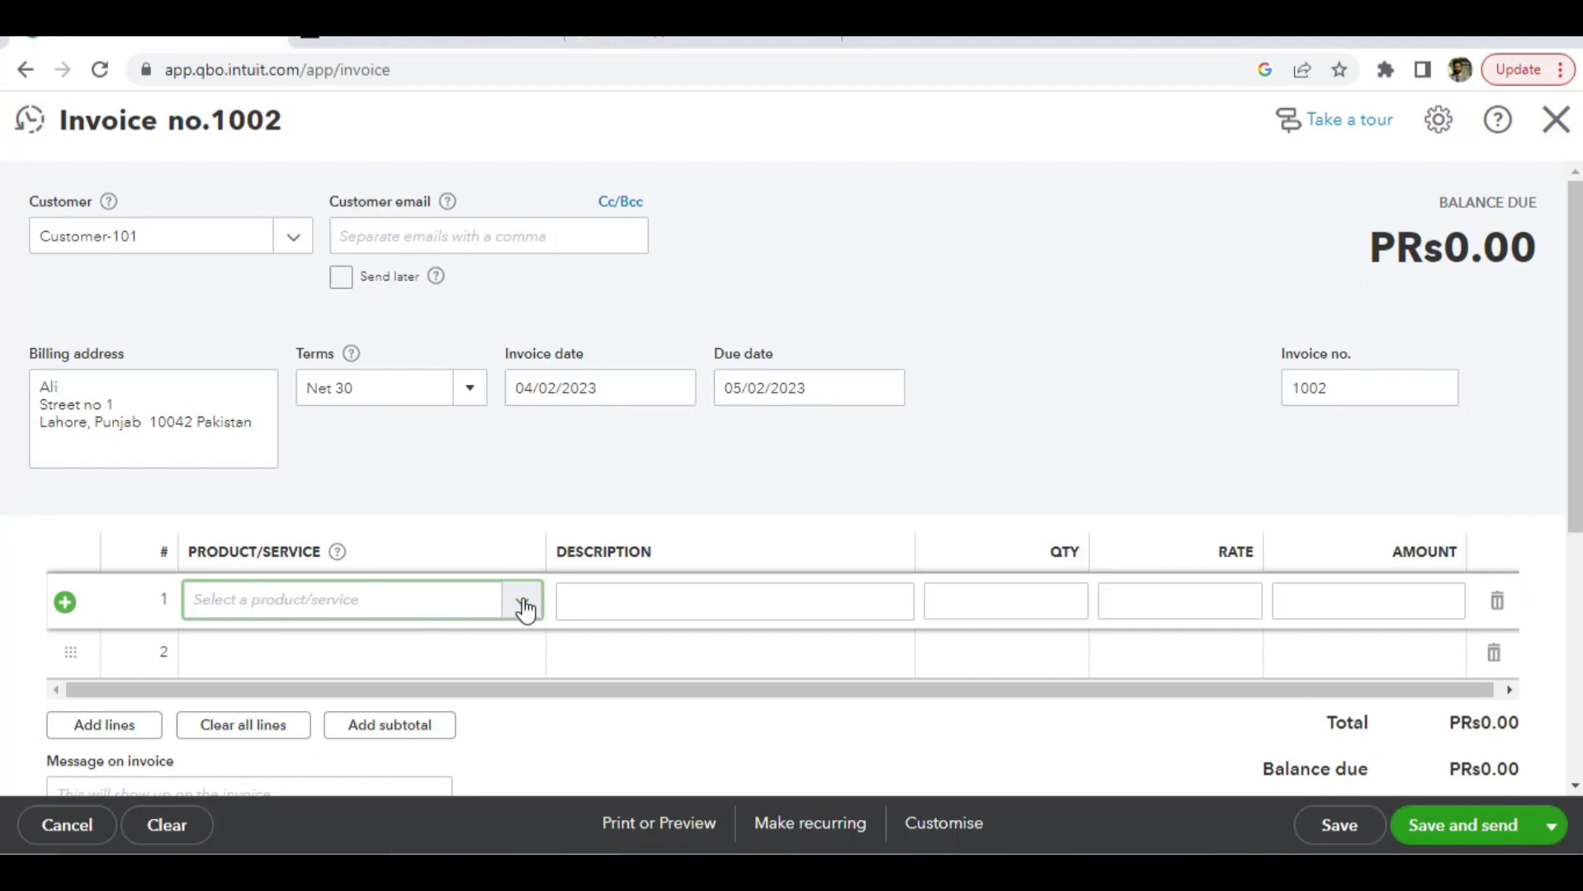
click(66, 603)
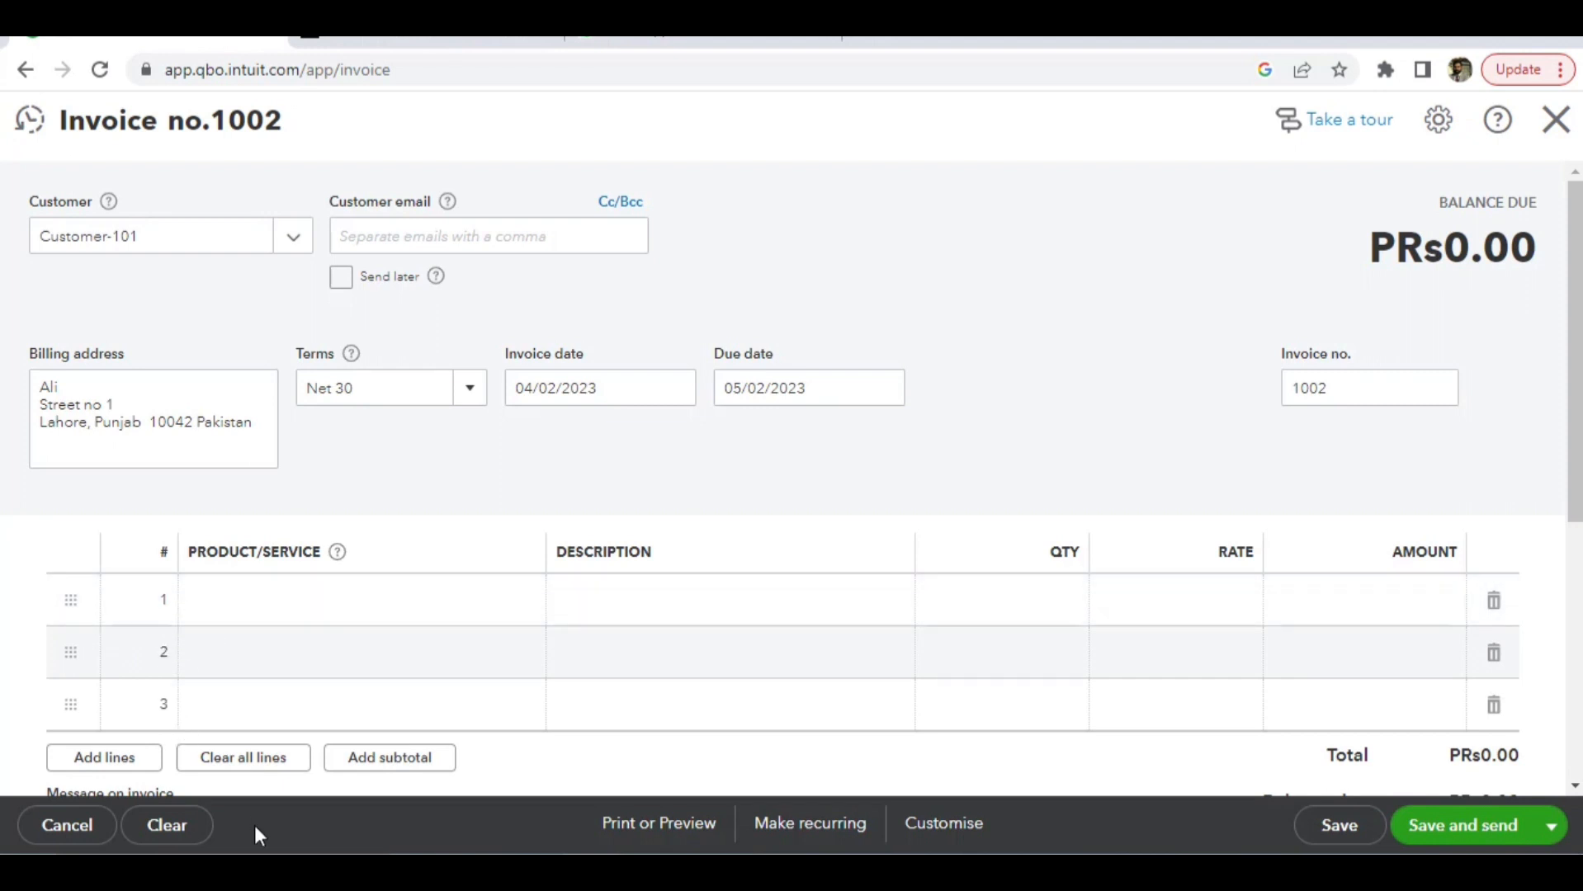
click(329, 605)
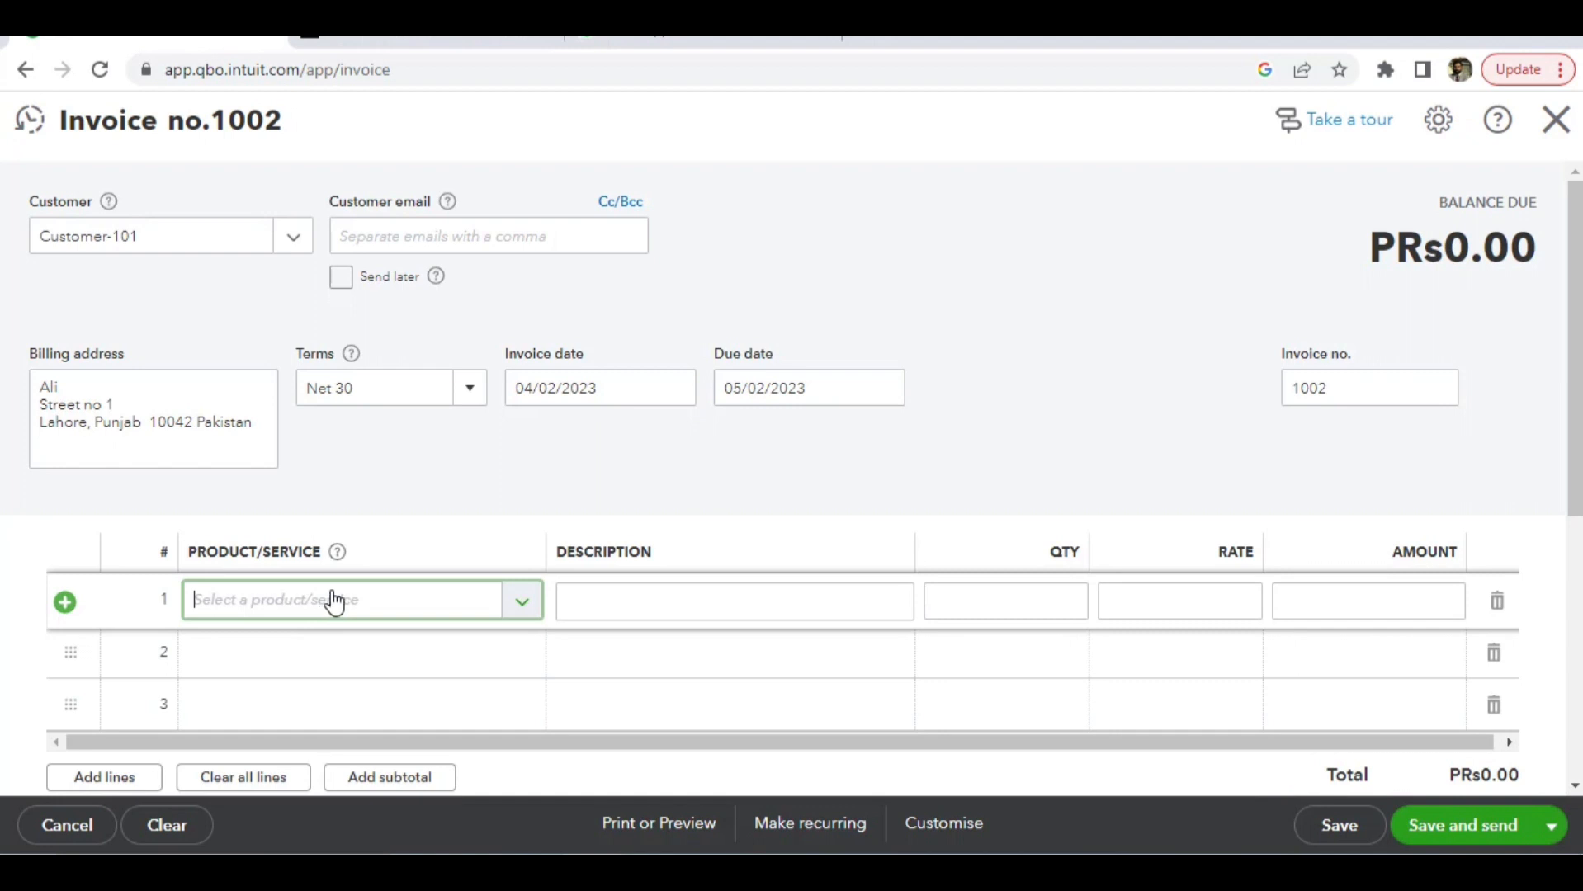
click(526, 607)
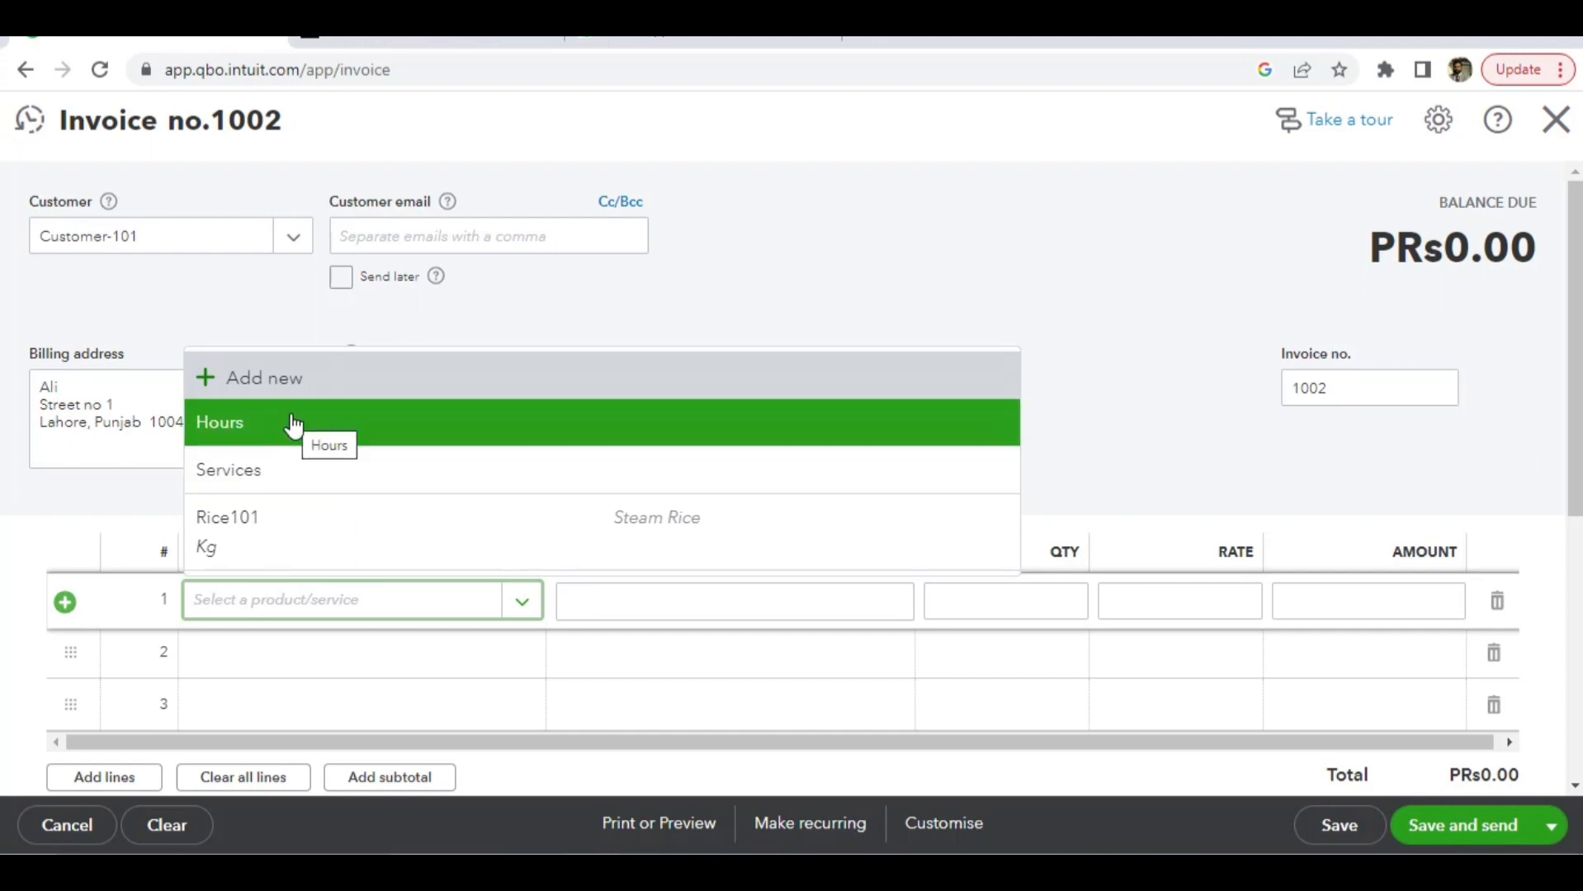
click(288, 381)
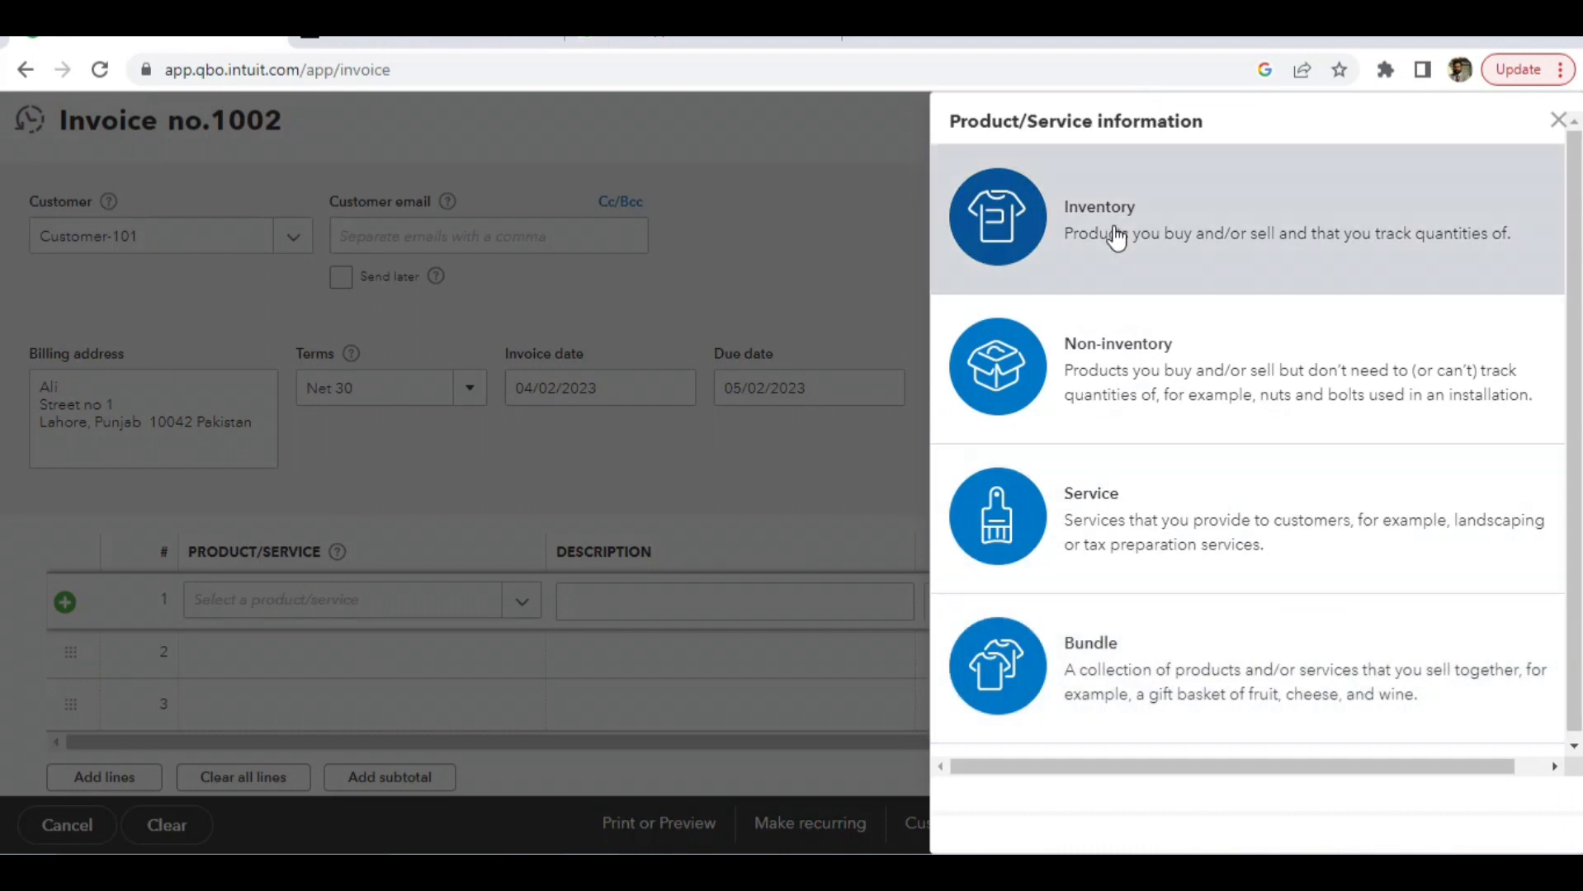
click(1117, 237)
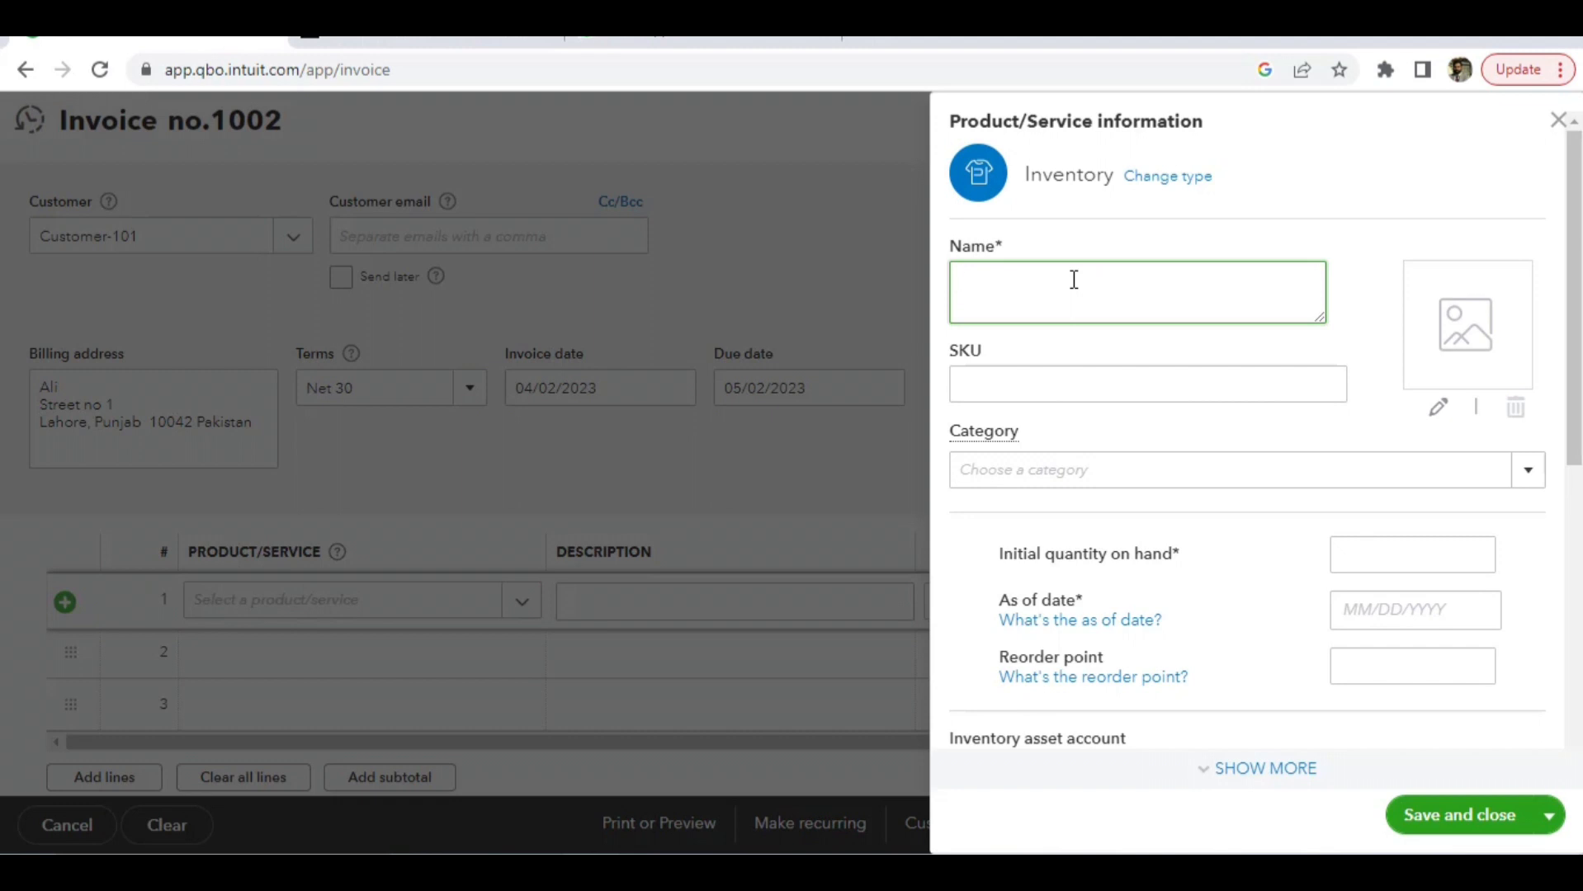
Name the new inventory item Steel-101 and set its SKU to Kg.
text(Steel-101)
click(1033, 387)
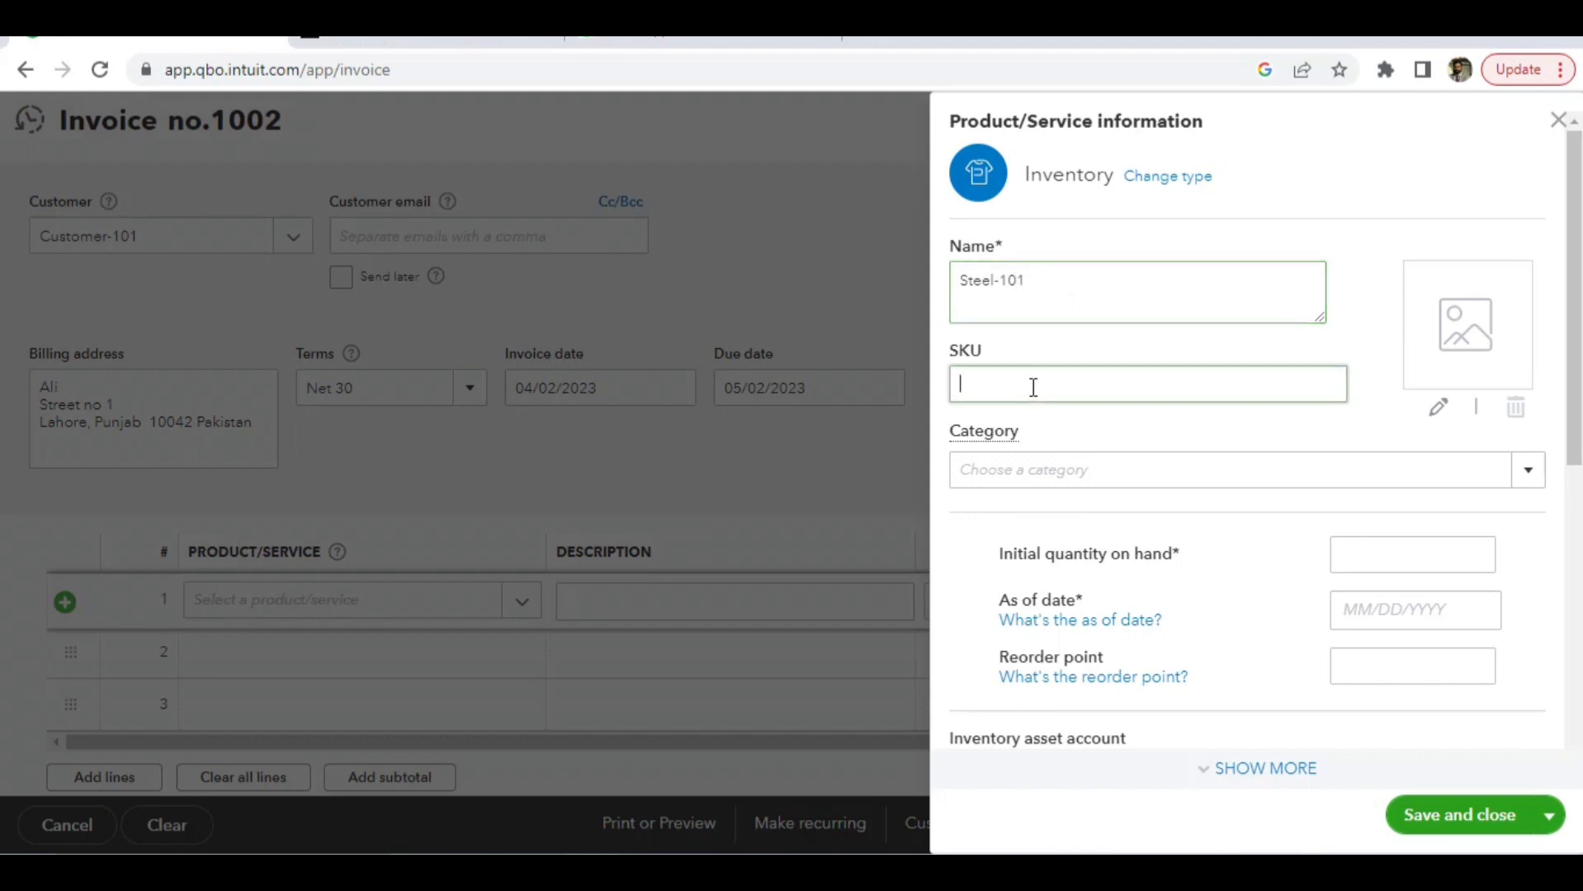
text(Kg)
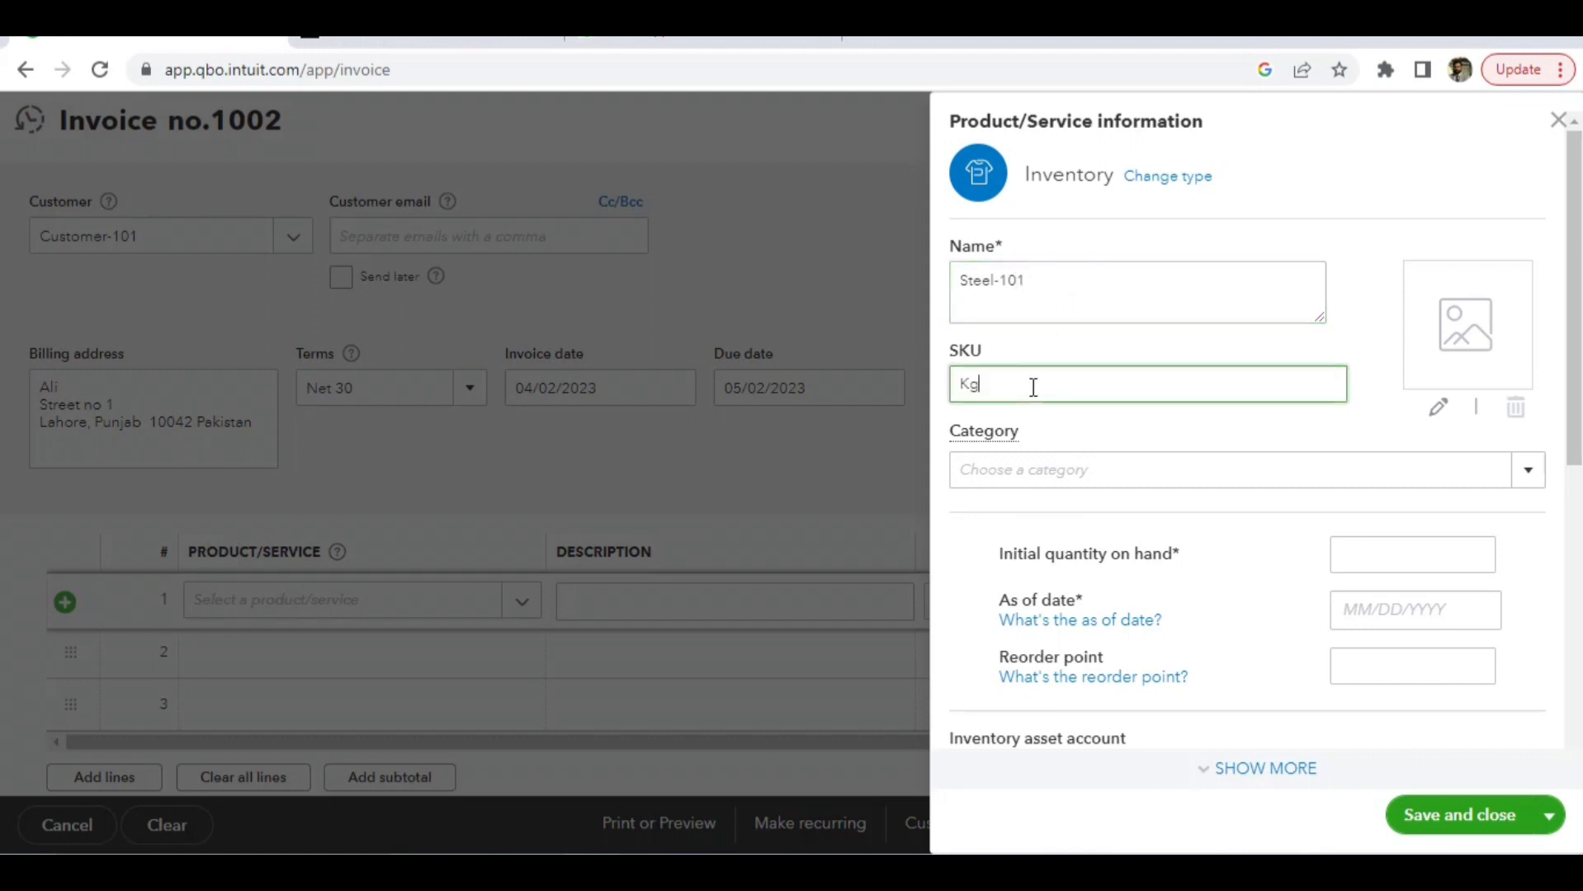
Create a new category named "Steel for construction" and assign it to the Steel-101 item.
click(1077, 468)
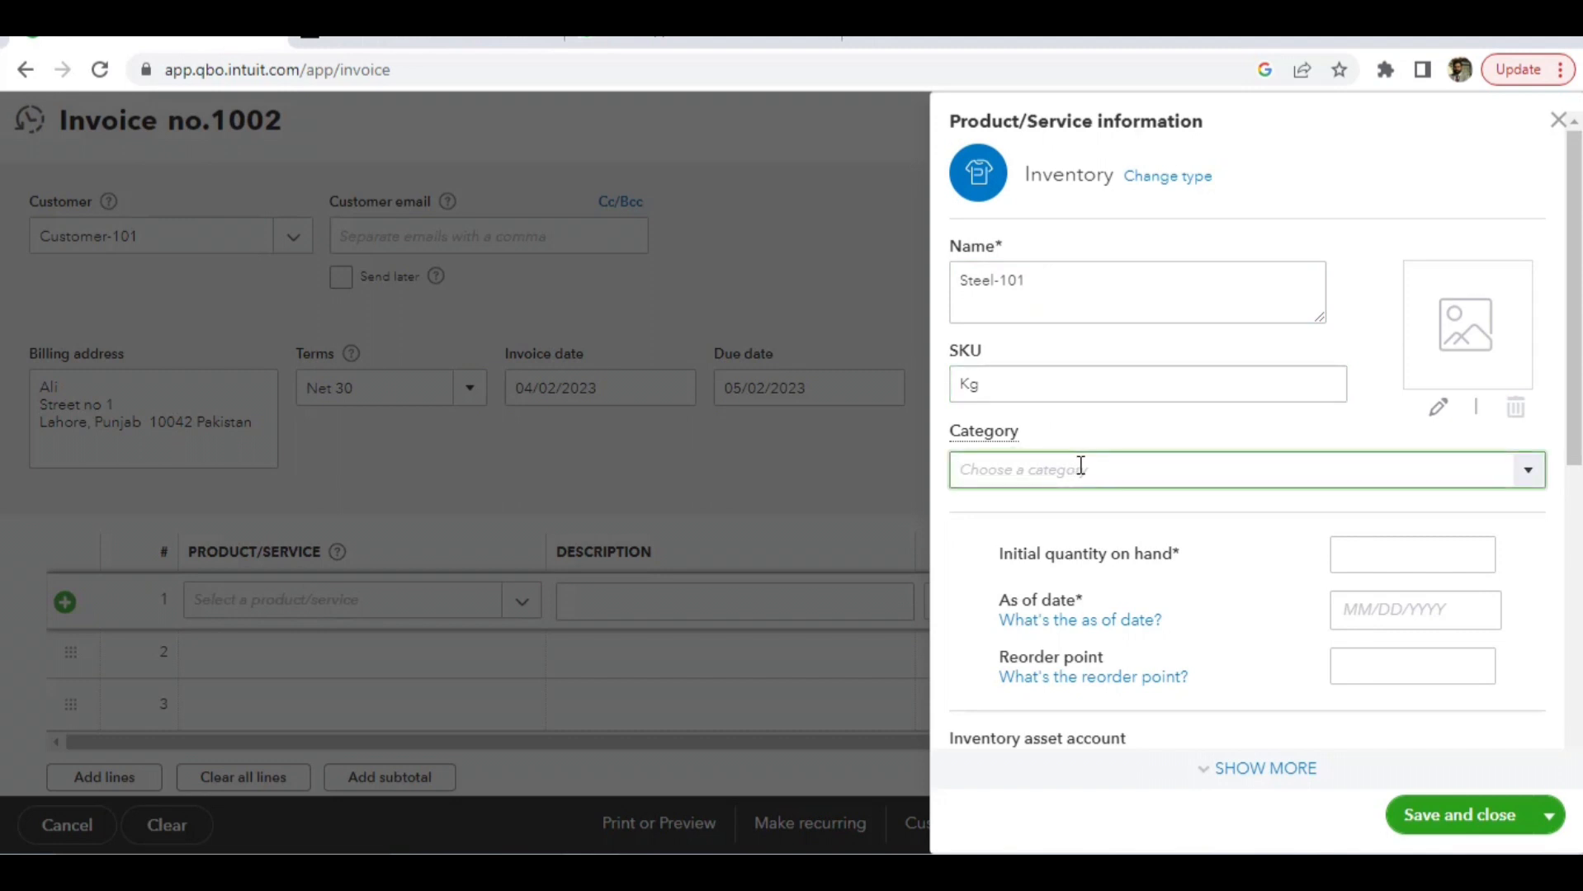
click(1535, 477)
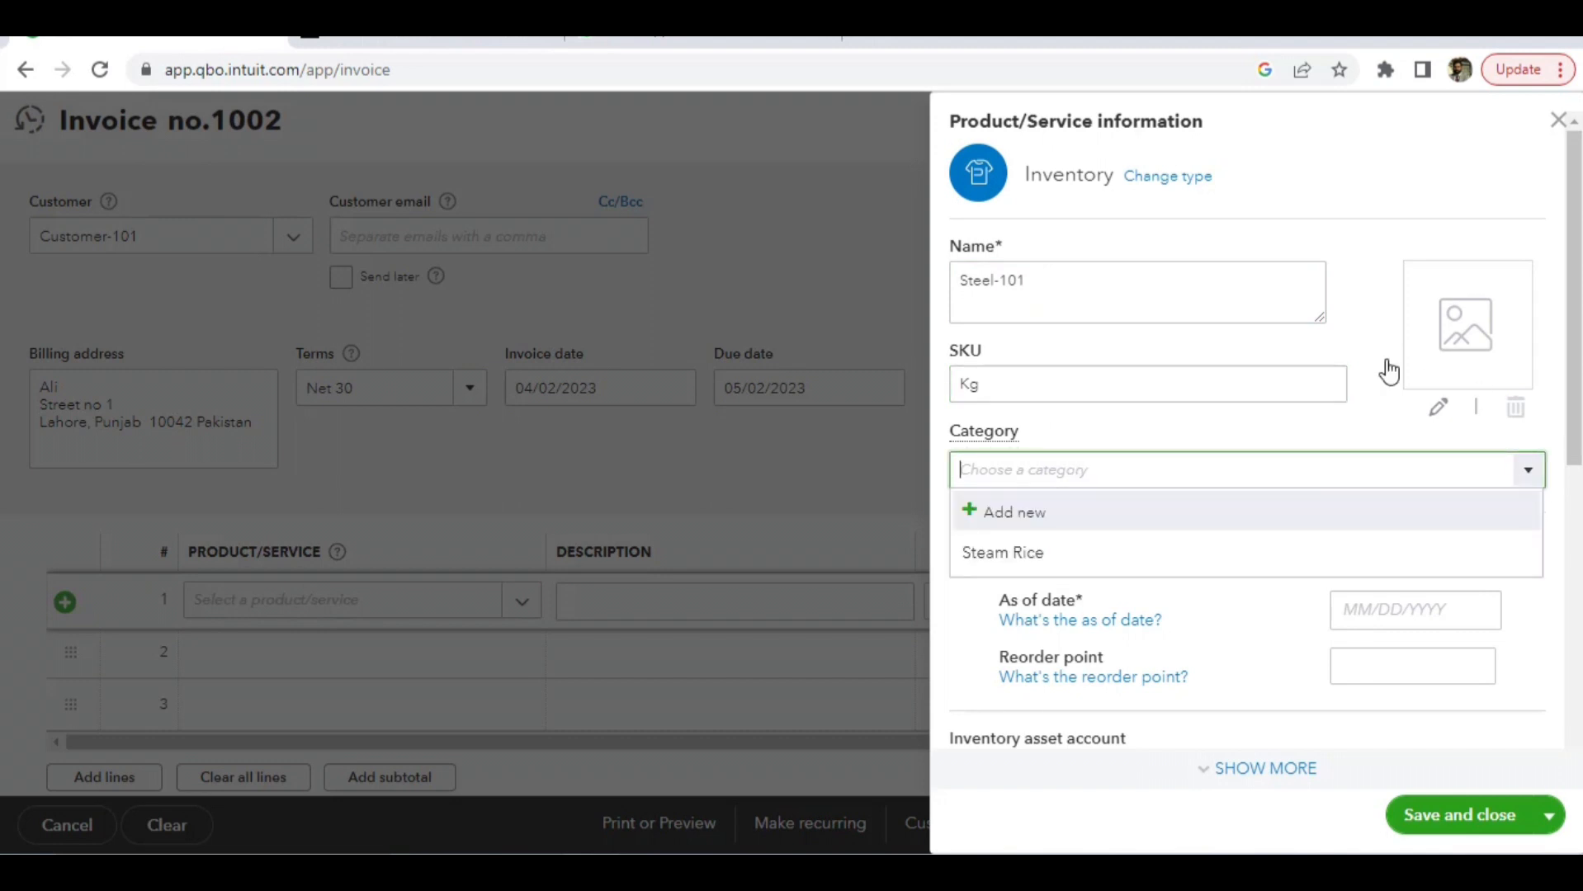
click(1011, 520)
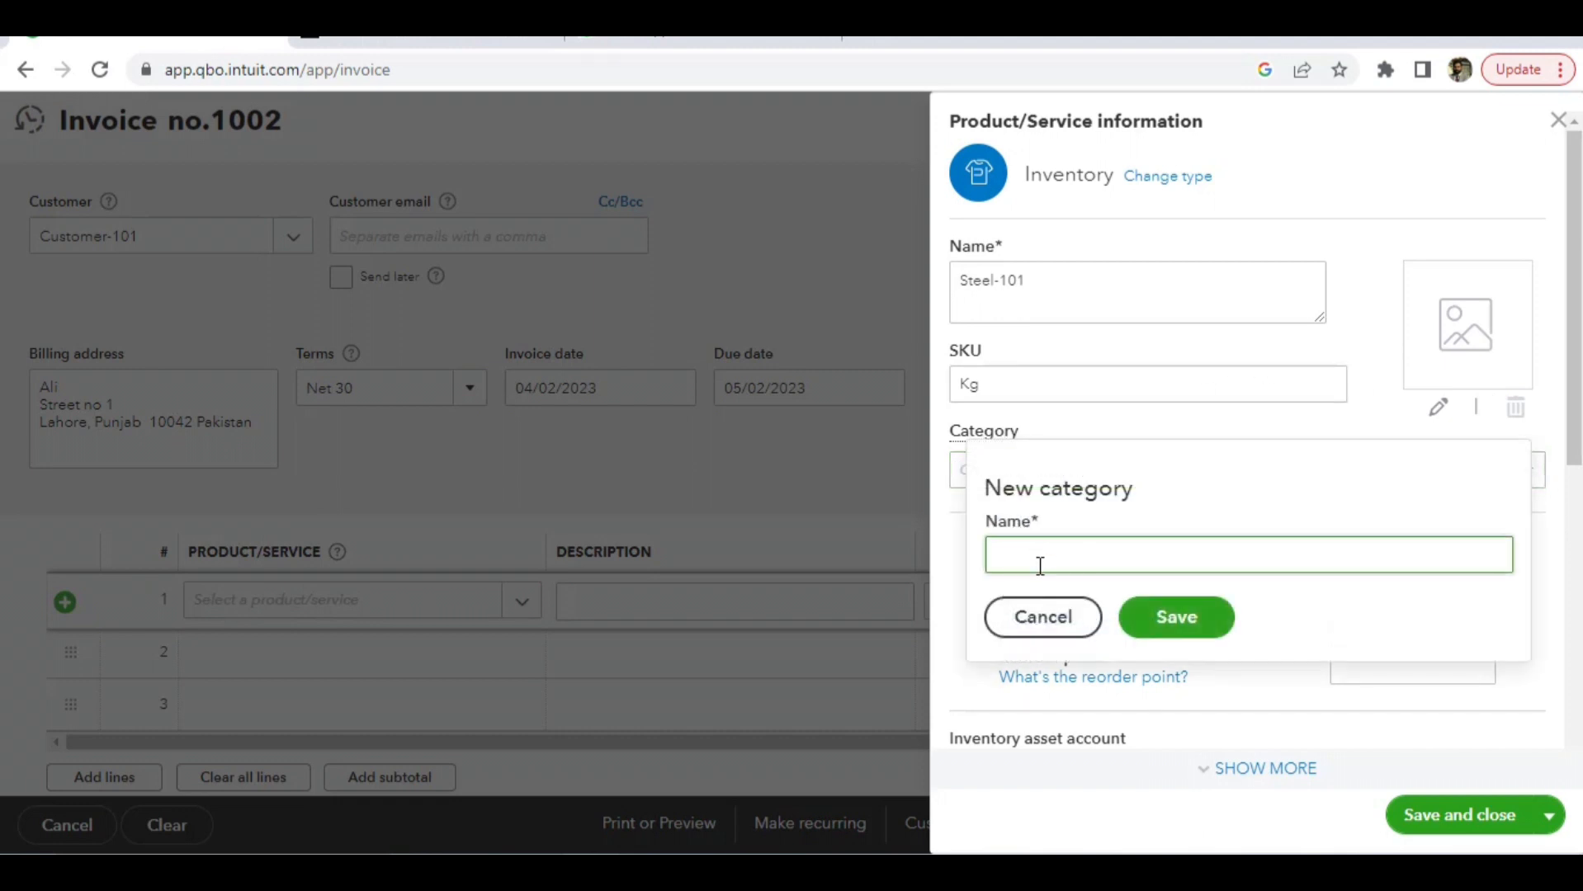
text(Stee)
text(l)
text( for)
text( s)
text(onstru)
text(ct)
text(ion)
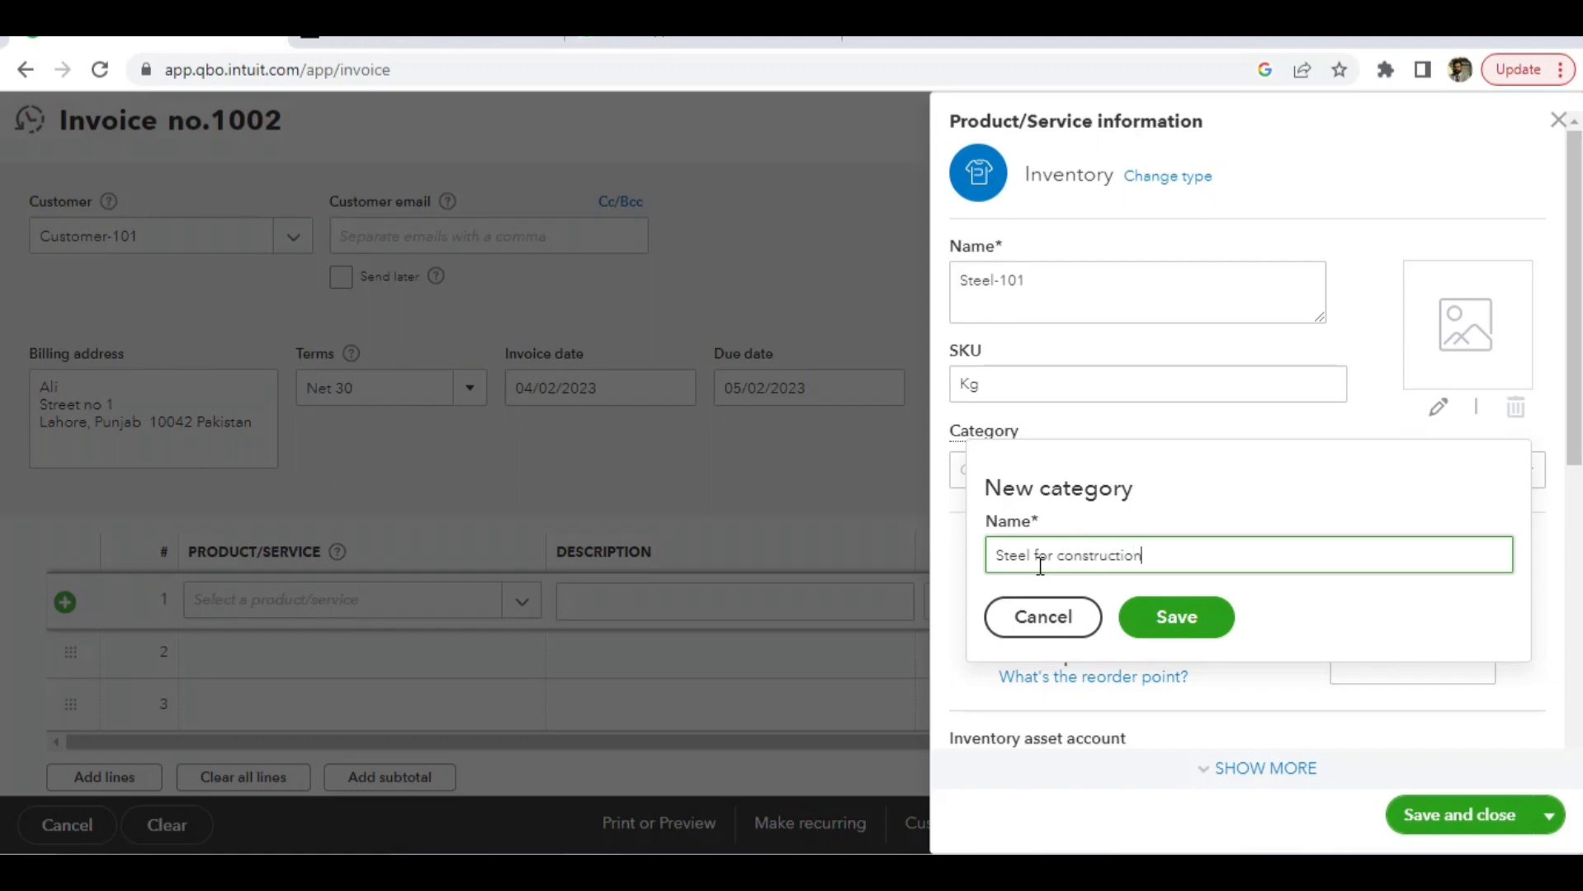
click(1176, 621)
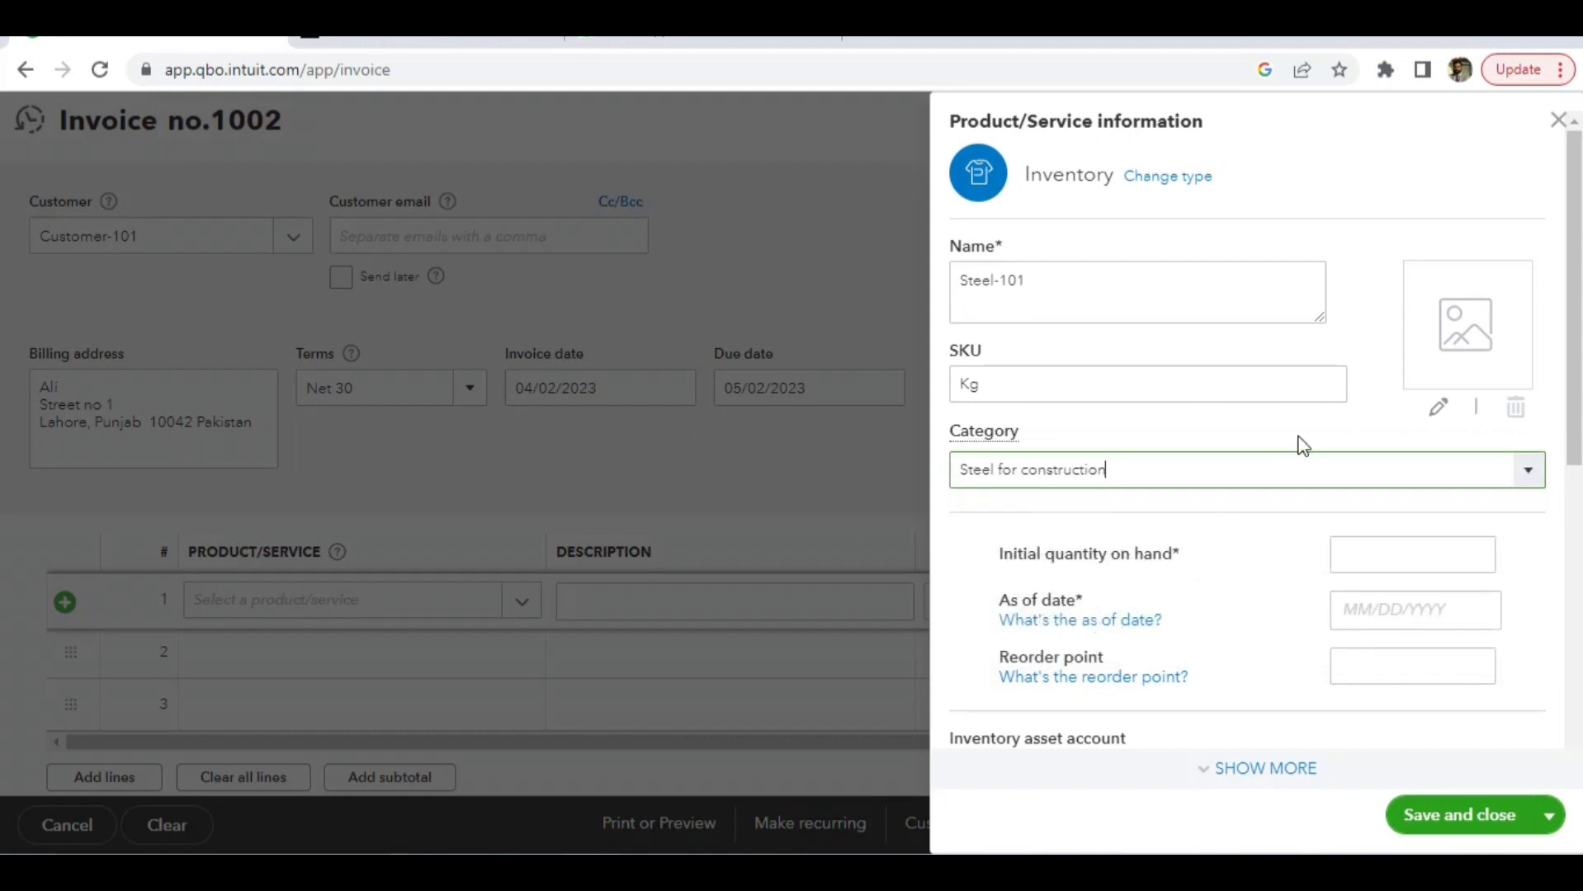
Set the item's initial quantity on hand to 6000 as of 04/01/2023, with a reorder point of 1000.
click(1367, 551)
click(1374, 552)
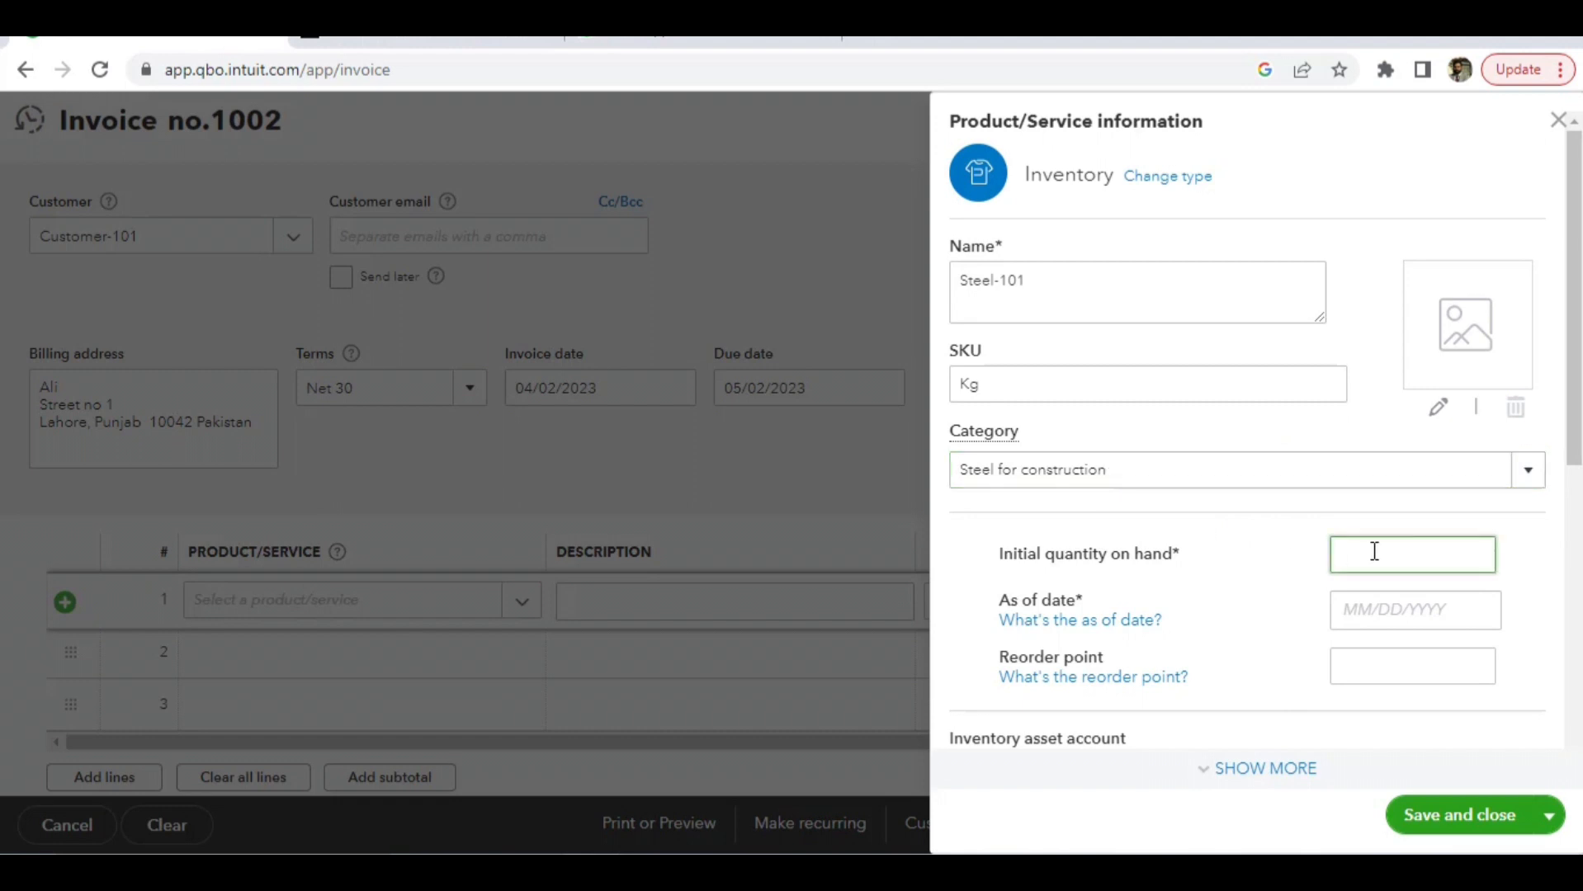
text(6000)
click(1390, 625)
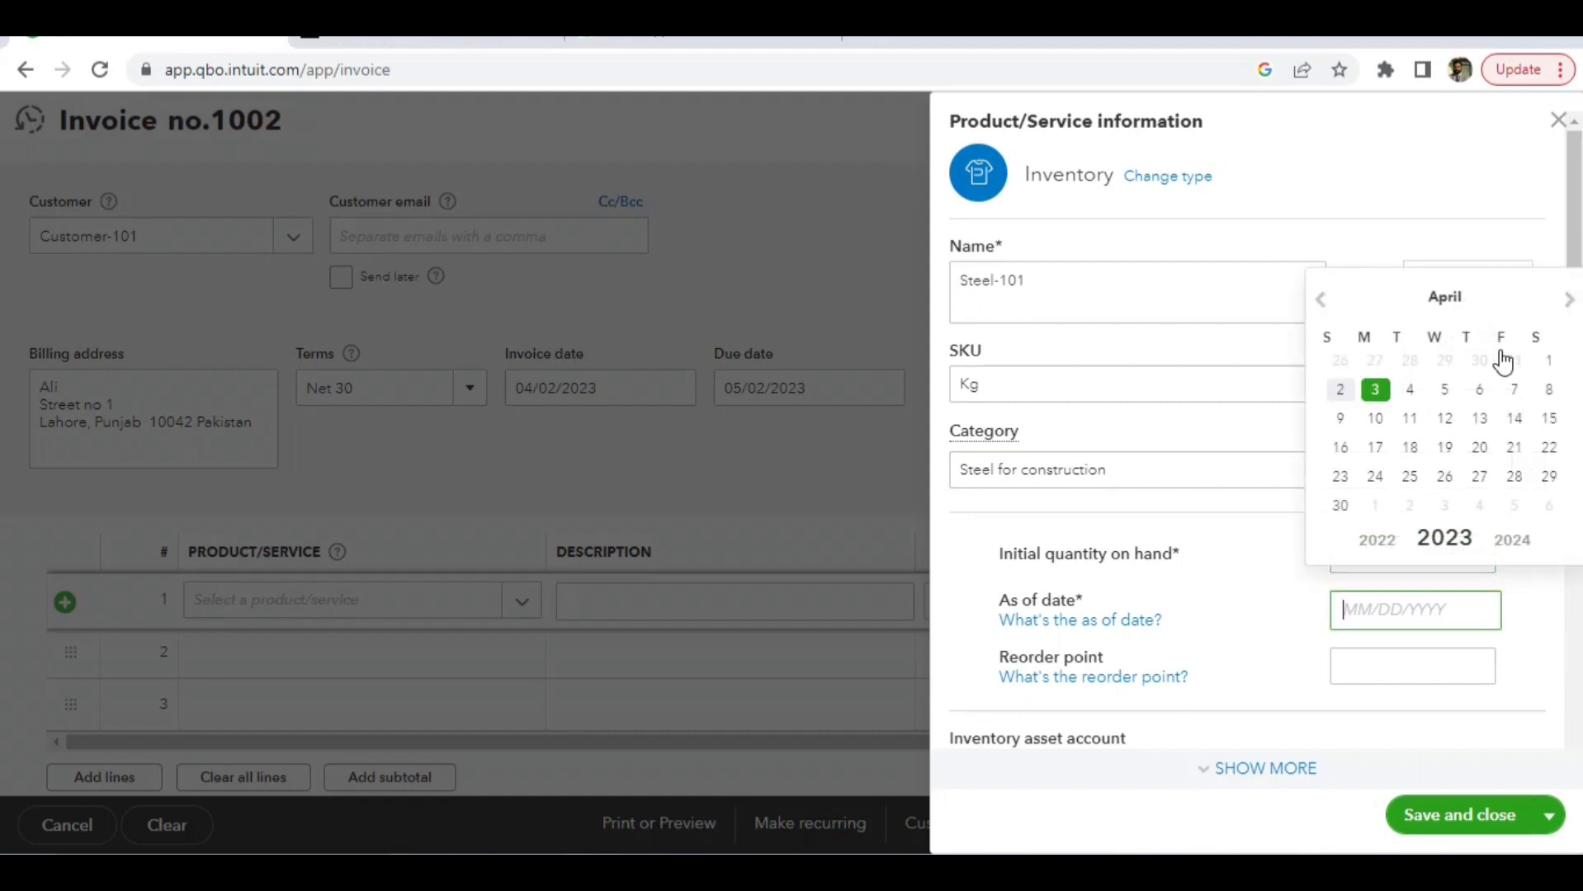
click(1540, 363)
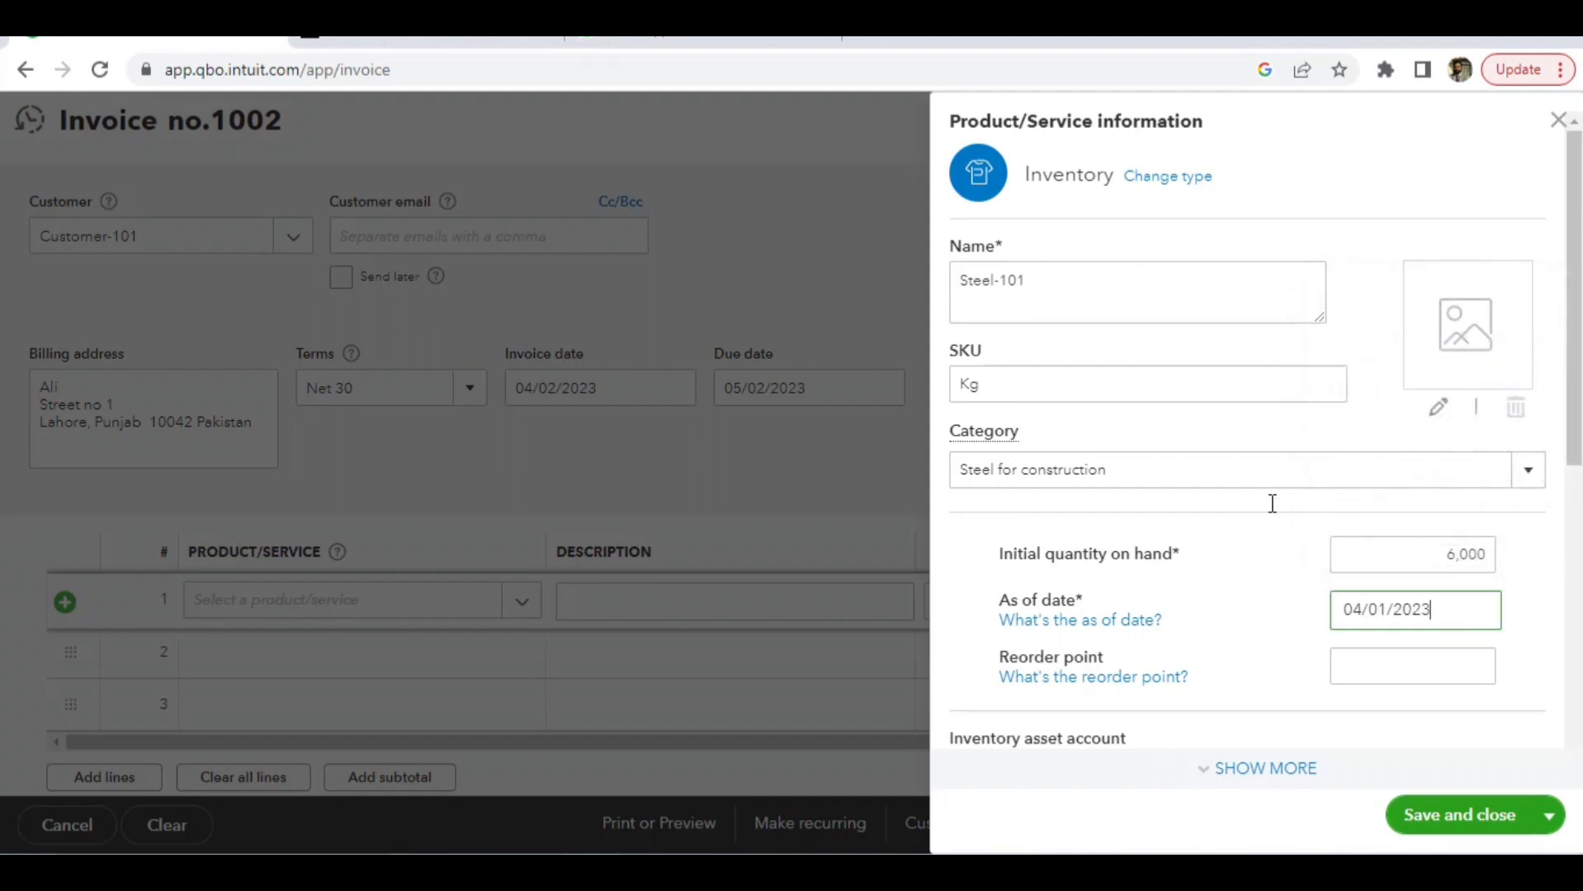
click(1542, 555)
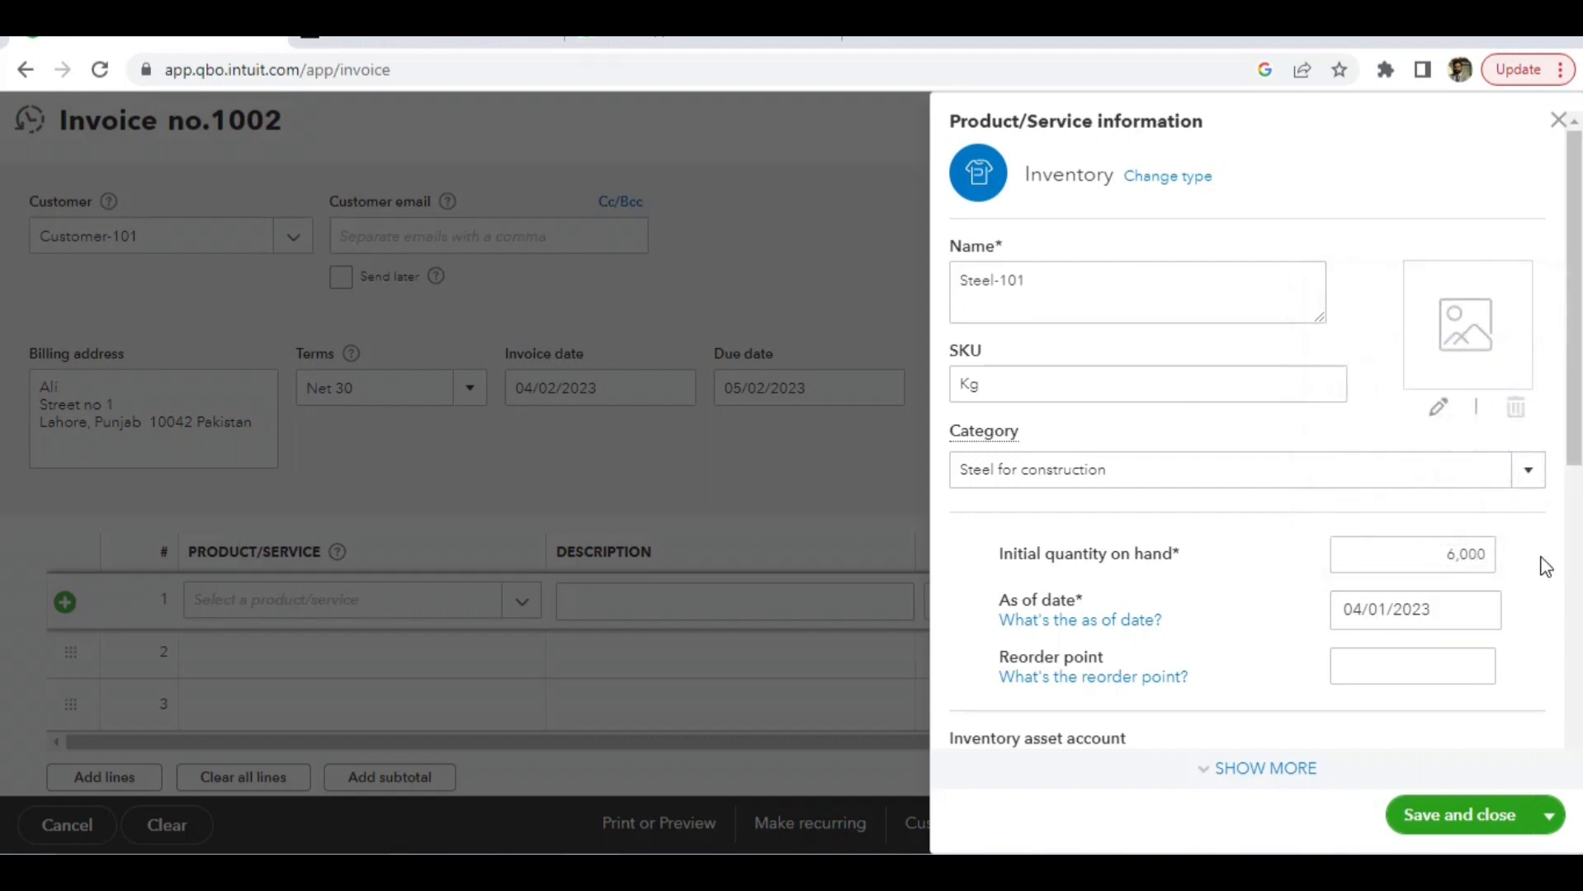
click(1390, 663)
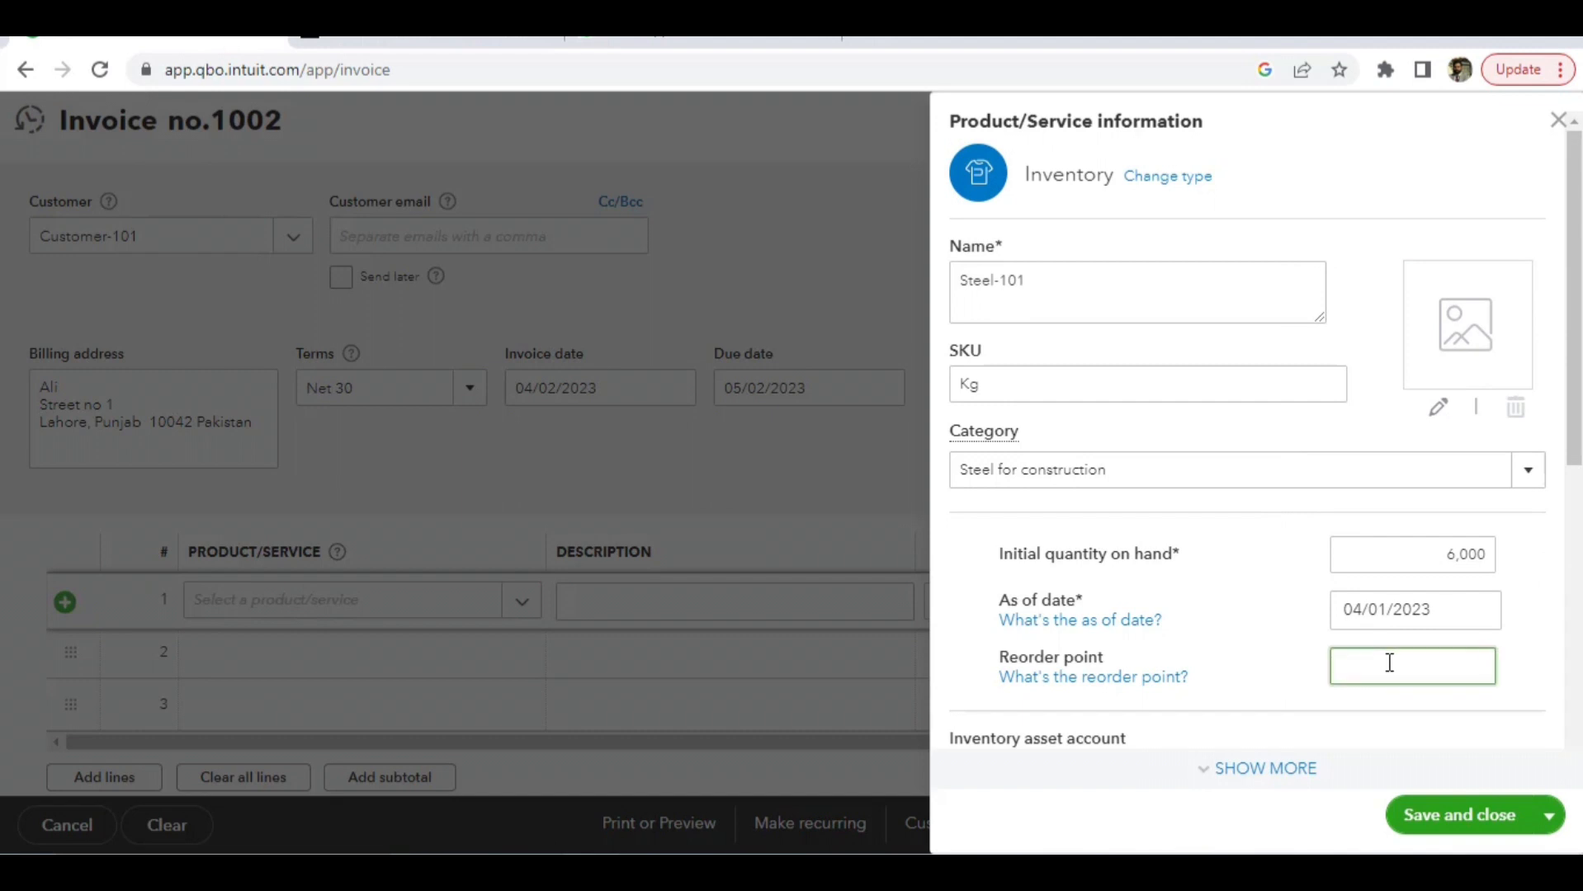
text(1000)
Try Inventory as the Steel-101 item's inventory asset account and return it to Inventory Asset.
drag(1574, 464, 1575, 588)
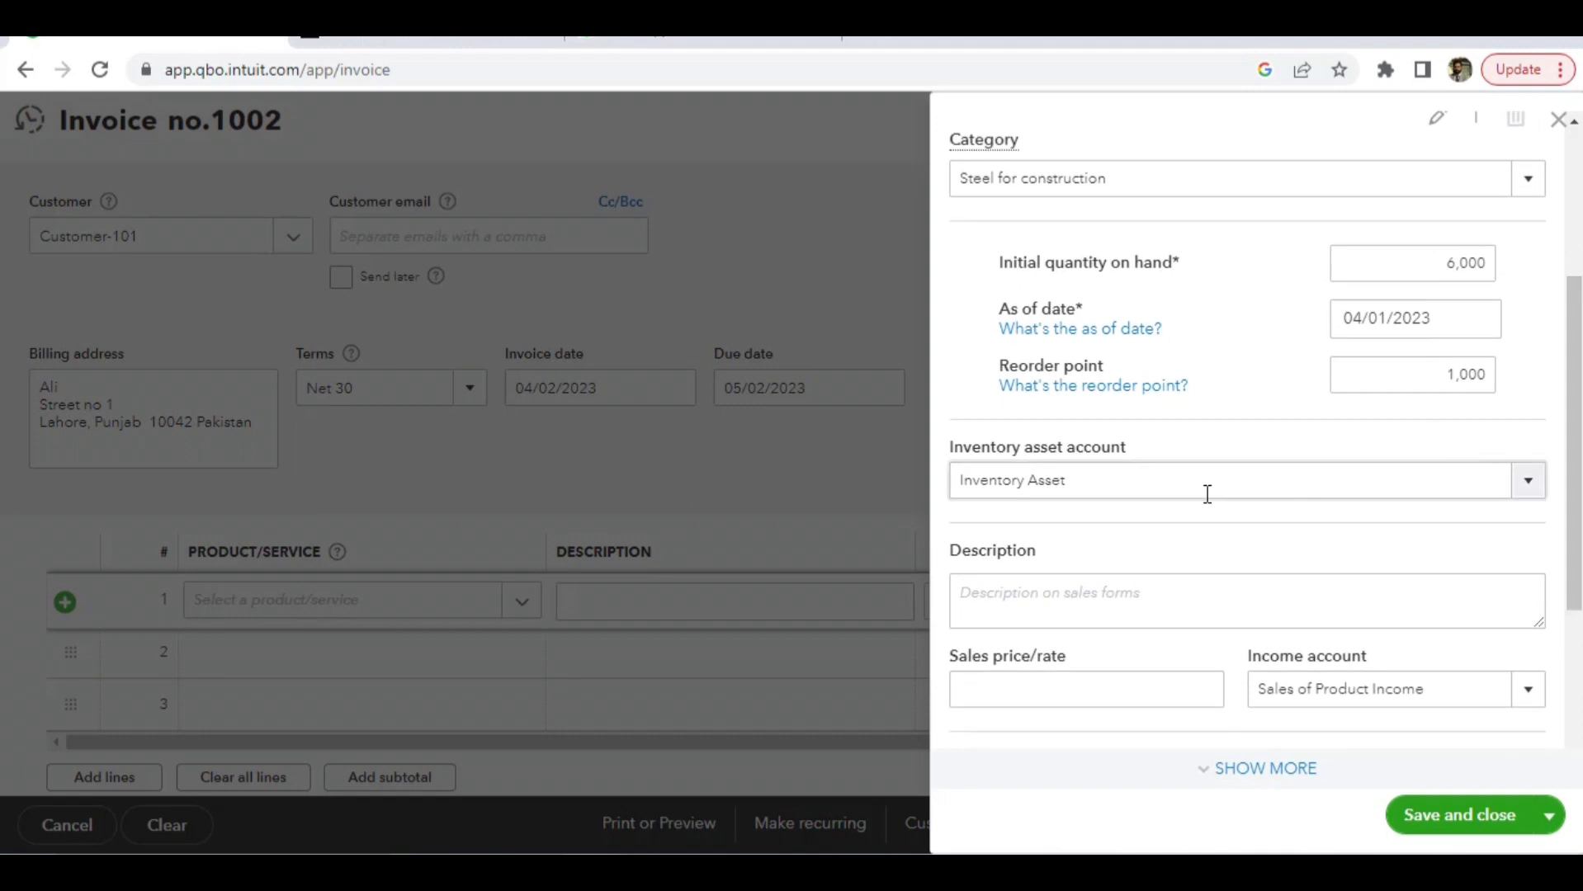
click(1535, 495)
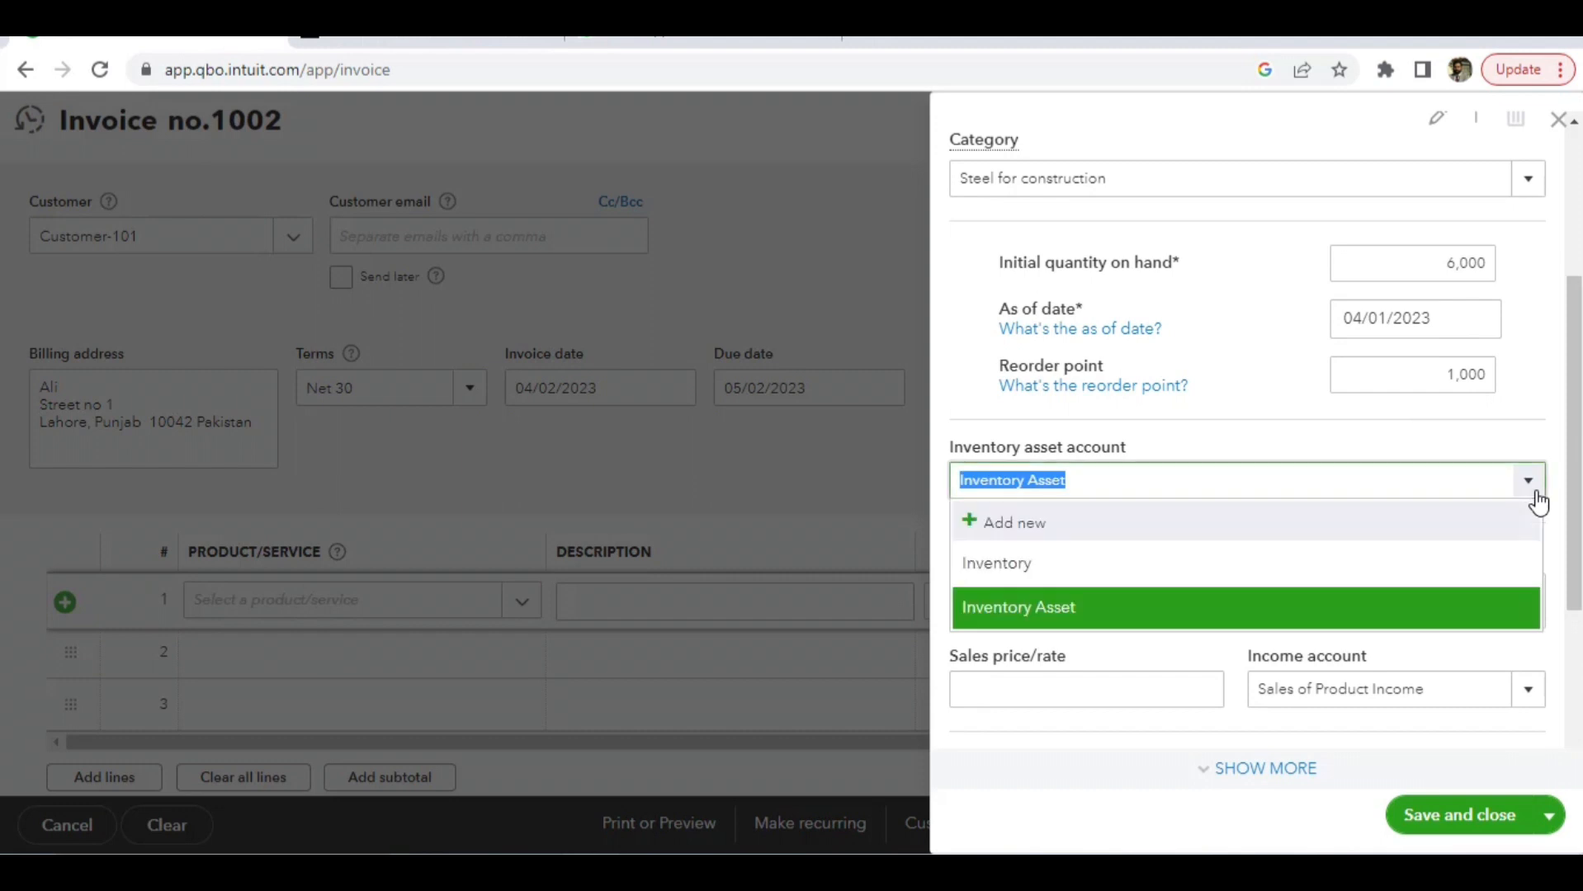
click(1185, 563)
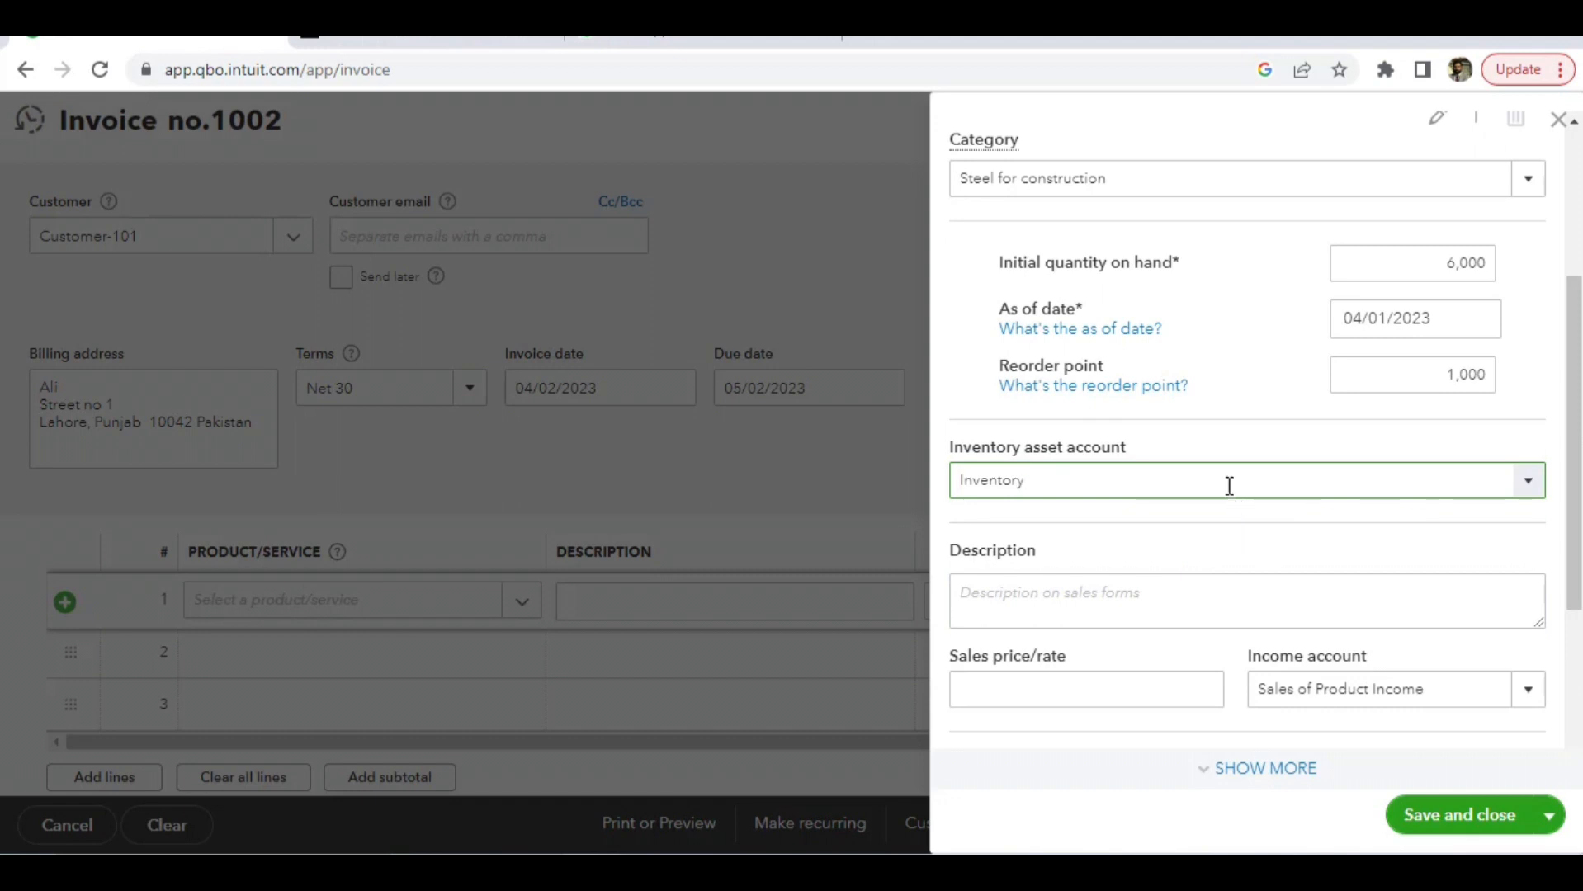
click(1534, 491)
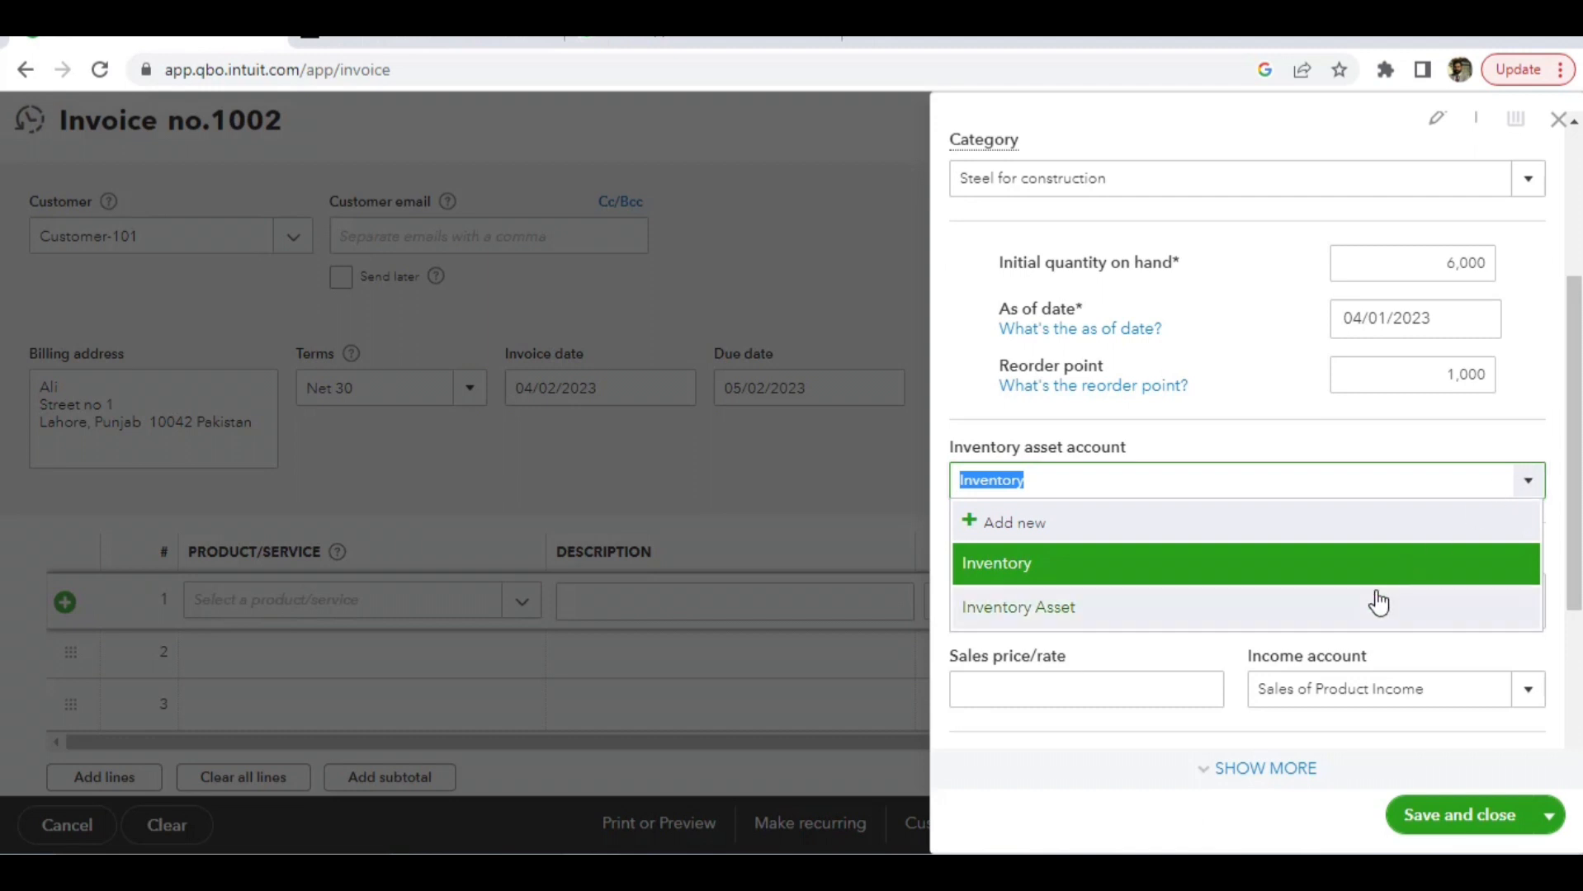
click(1330, 615)
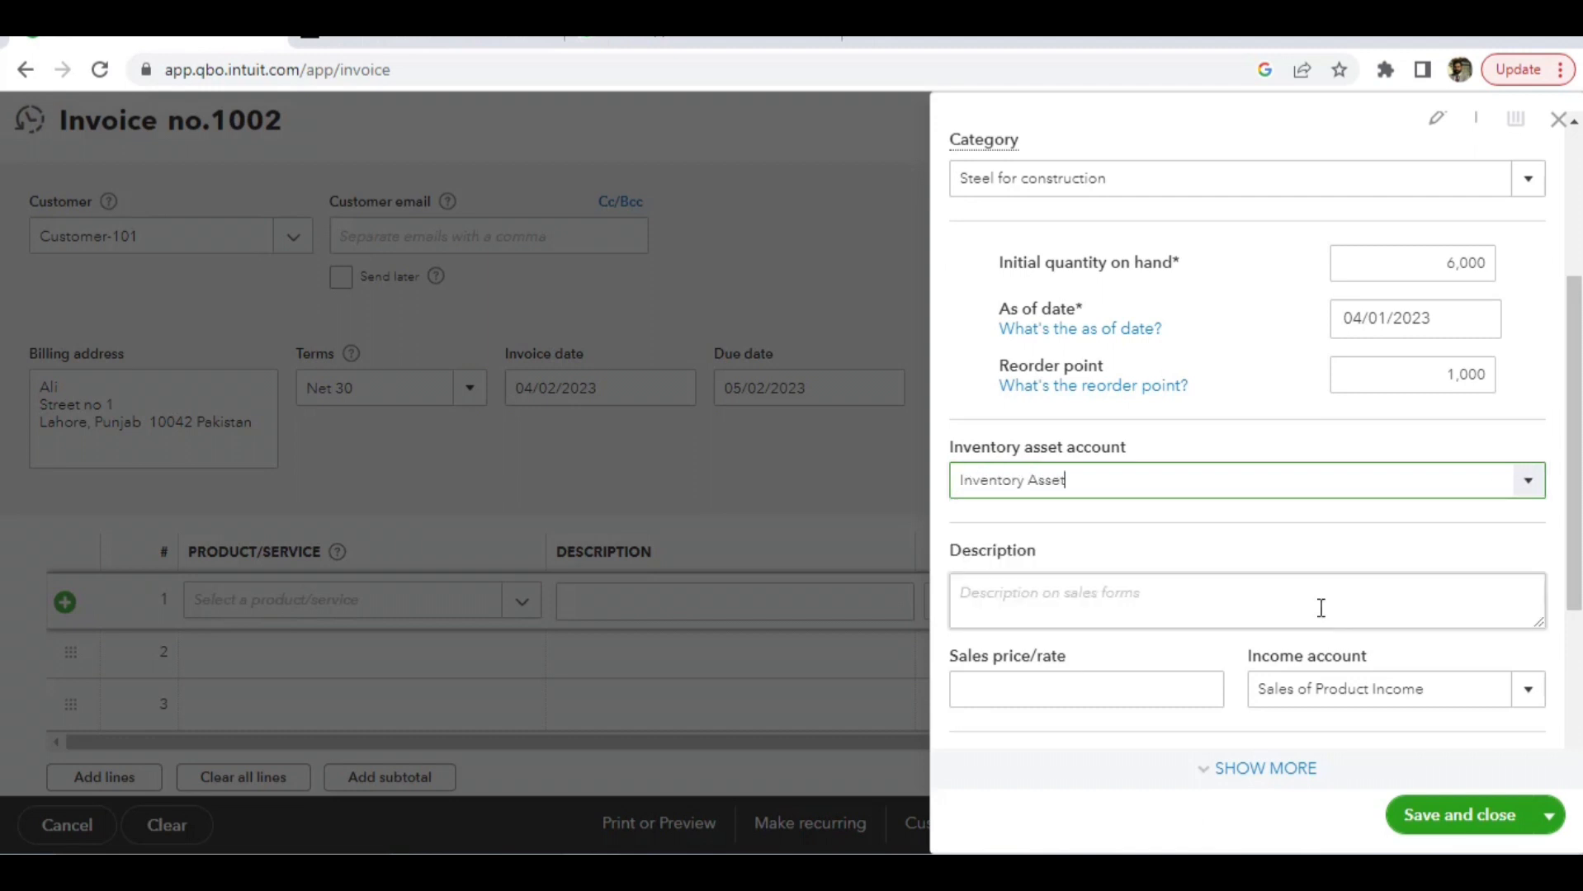
click(1188, 616)
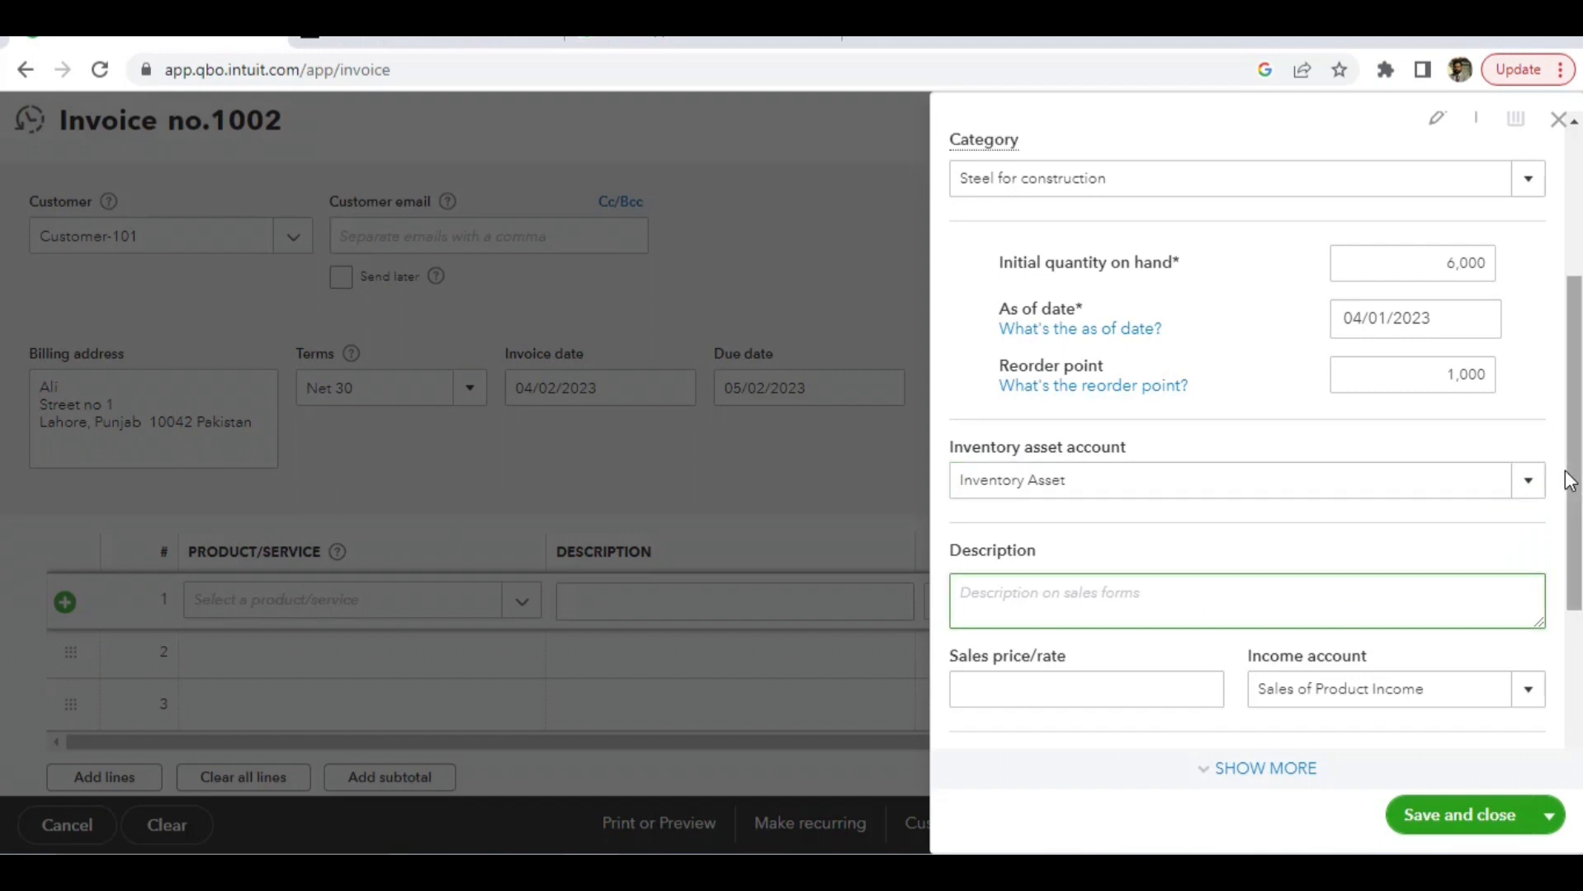
Set the item's sales price to 450 and select Sales of Product Income as its income account.
drag(1577, 495, 1577, 590)
click(1107, 495)
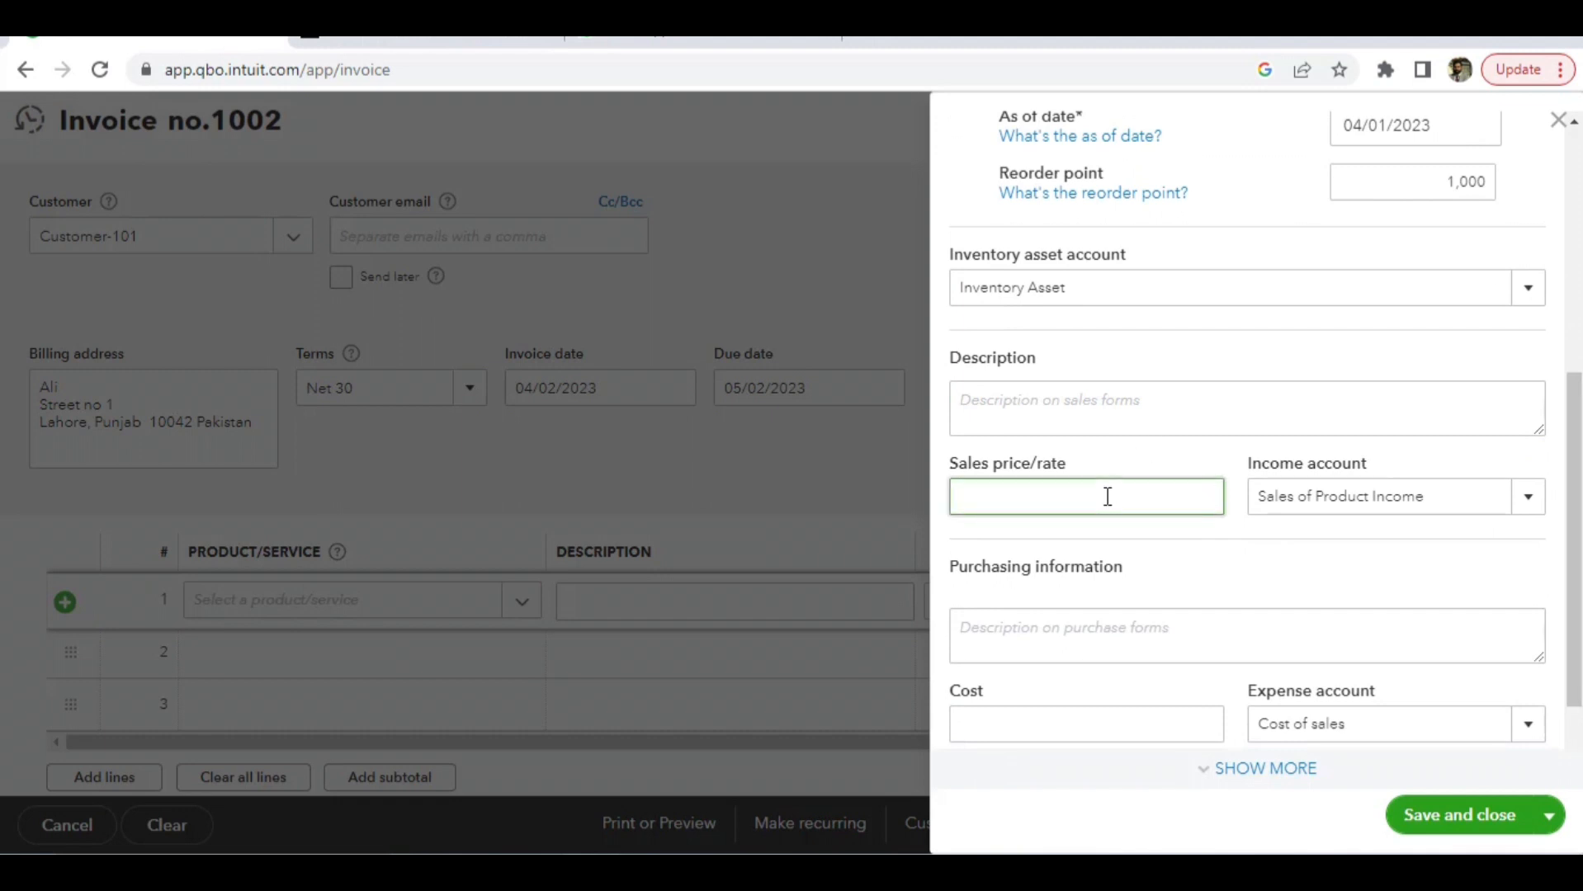
text(450)
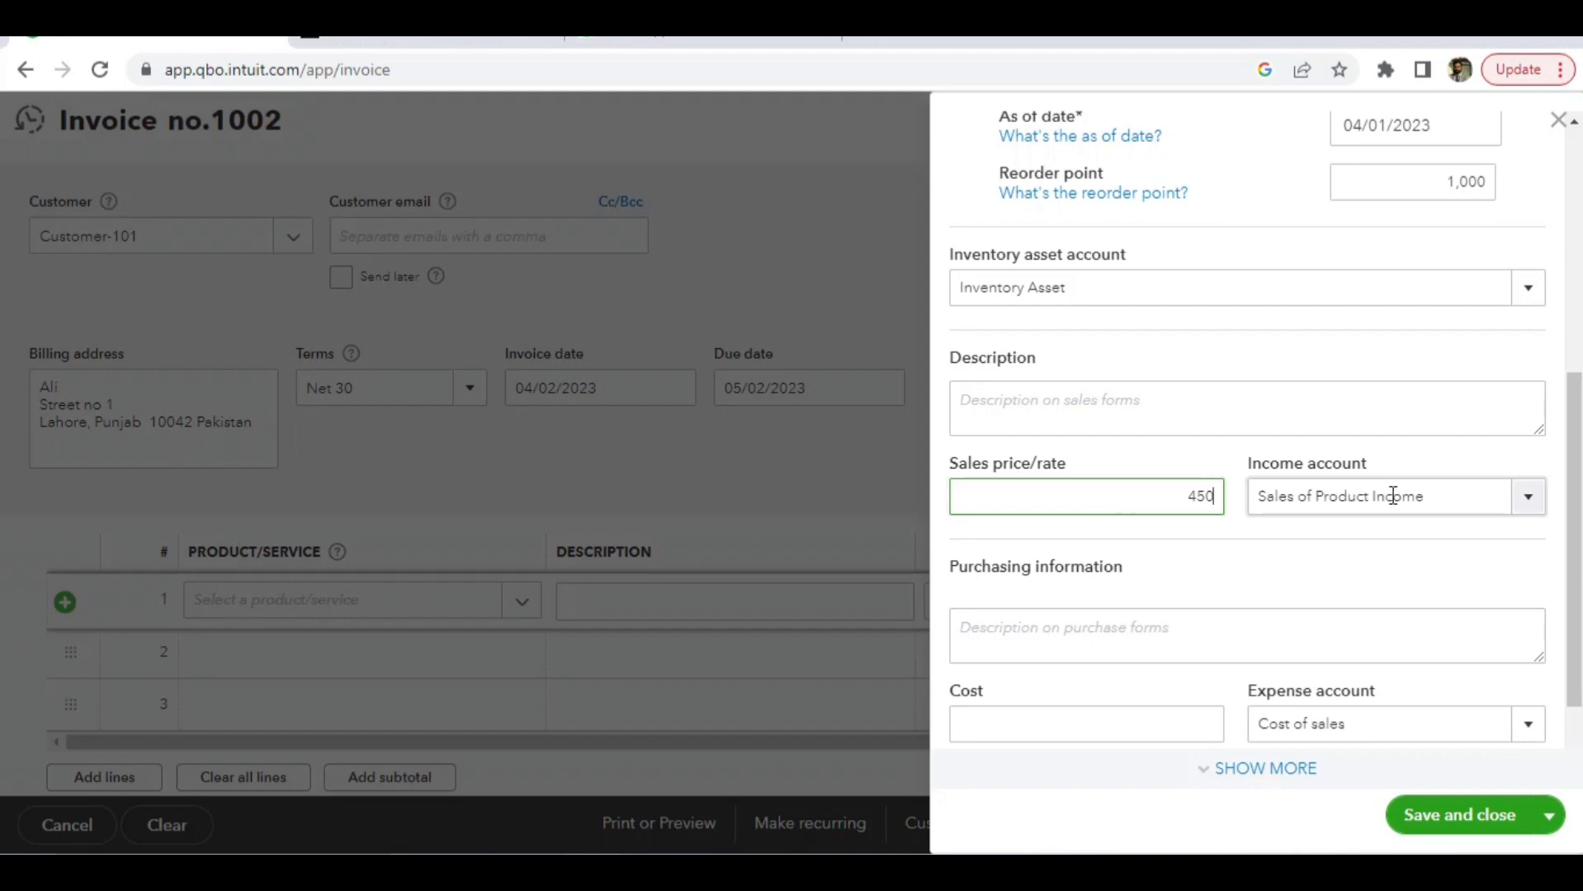
click(1526, 497)
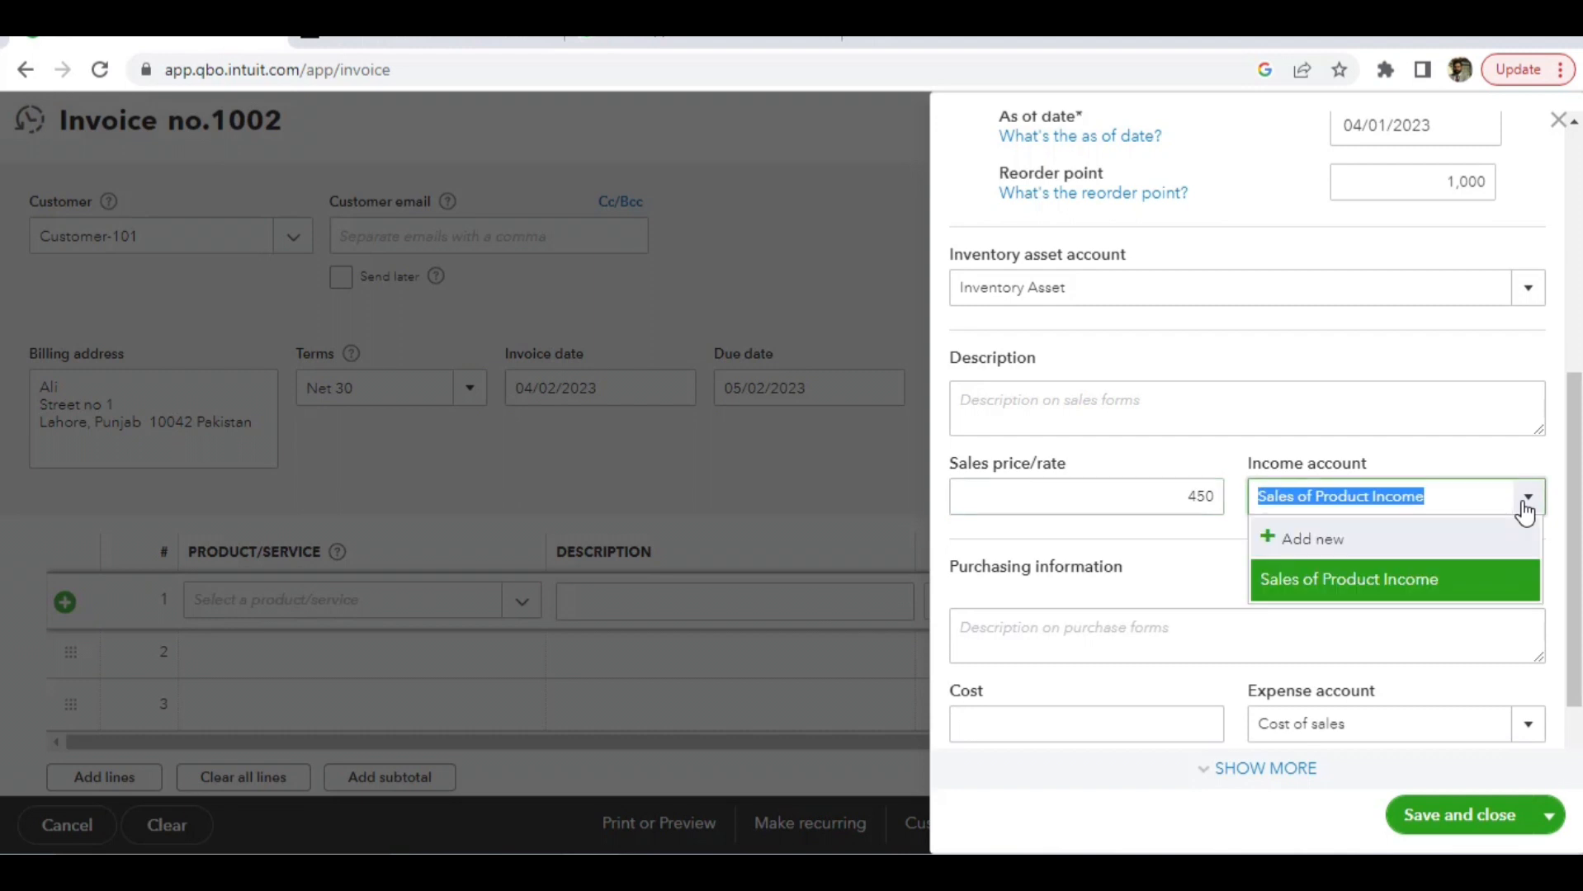
click(1362, 588)
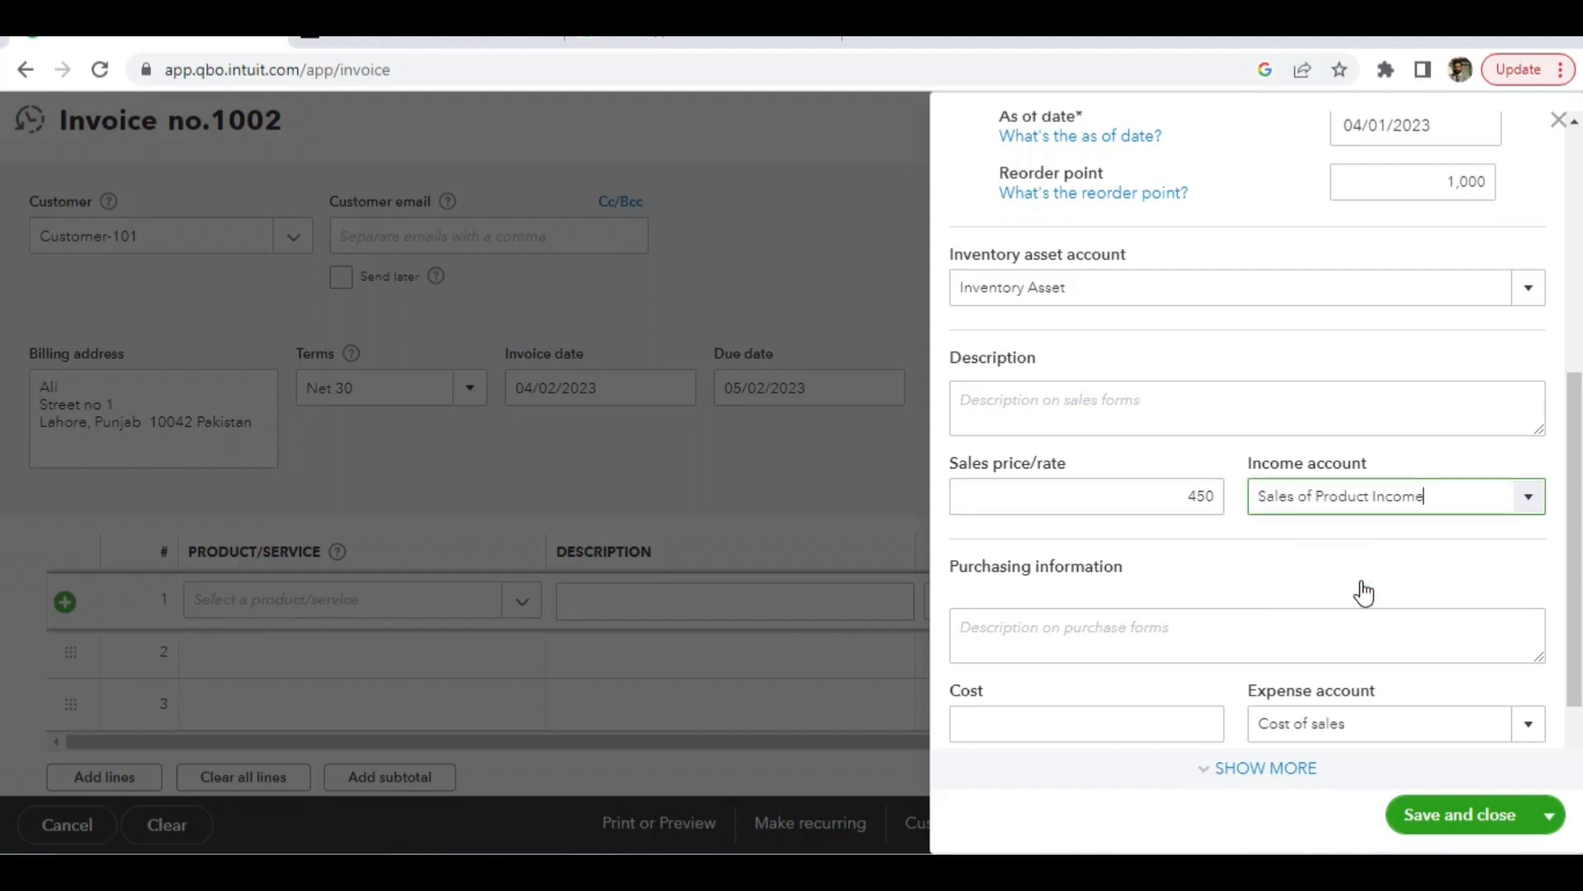
click(1522, 511)
click(1522, 511)
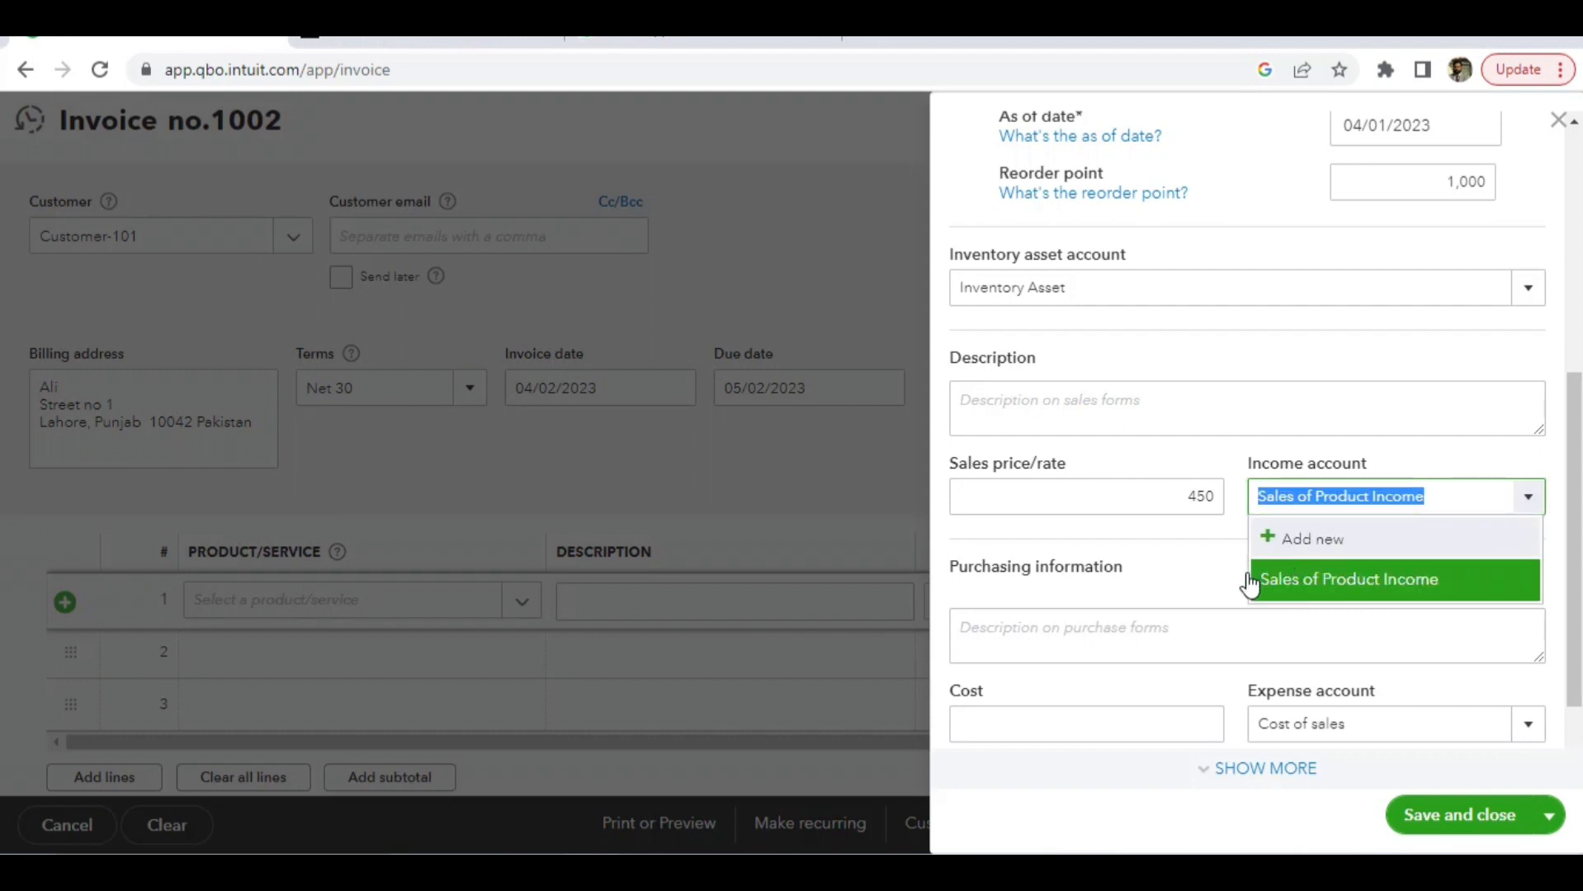
click(1223, 594)
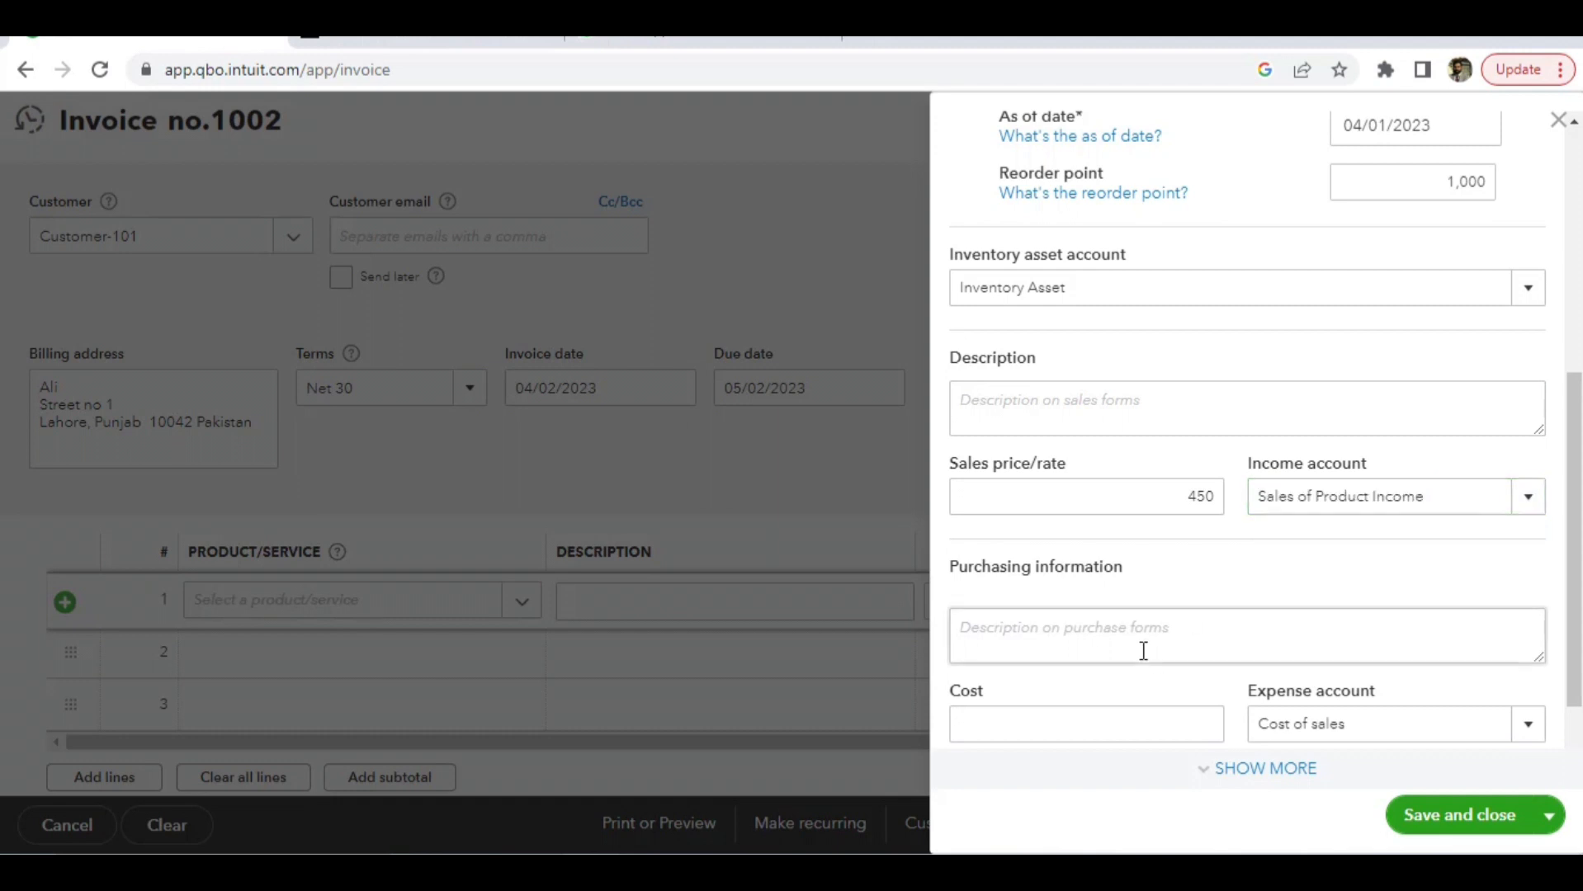
Set the item's cost to 200, choose Supplier-102 as preferred supplier, and save the item to the invoice.
click(1089, 719)
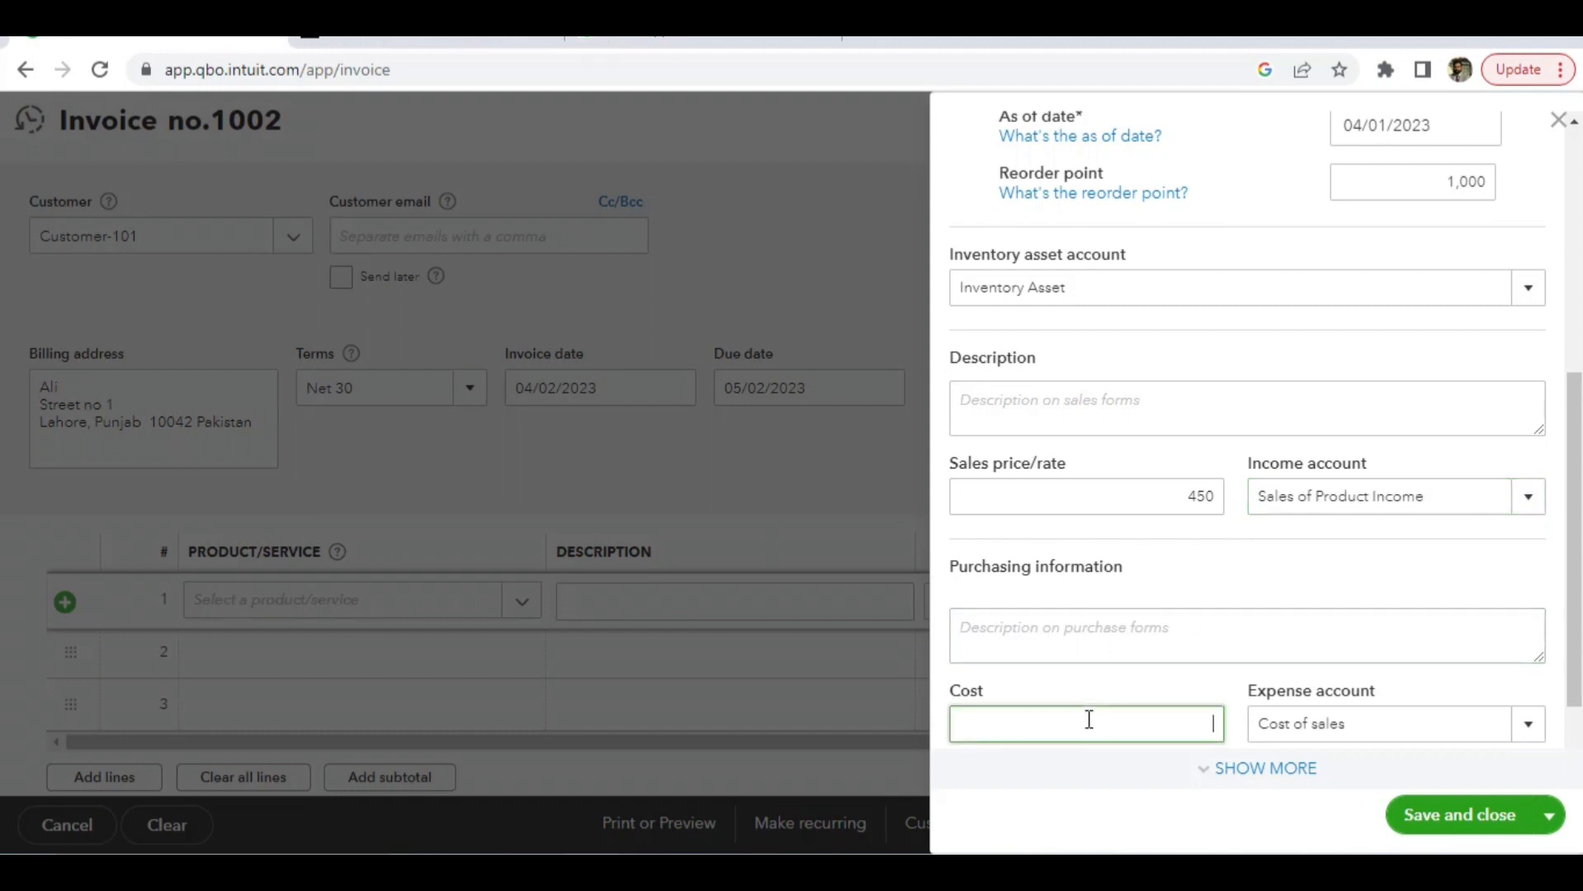
text(200)
click(1430, 682)
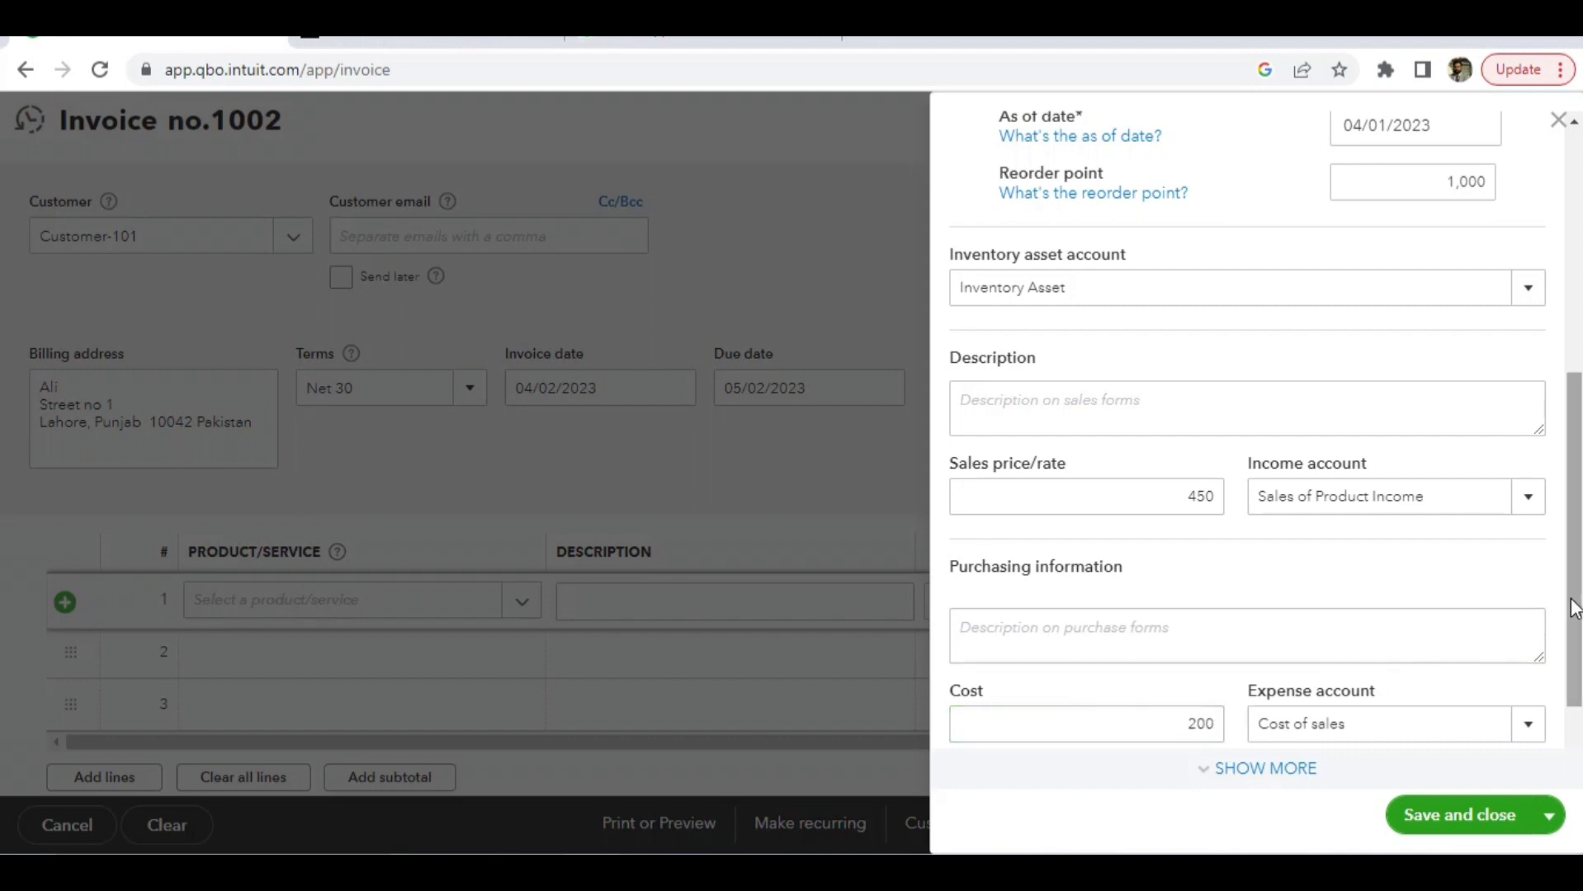
scroll(1576, 612, down, 2)
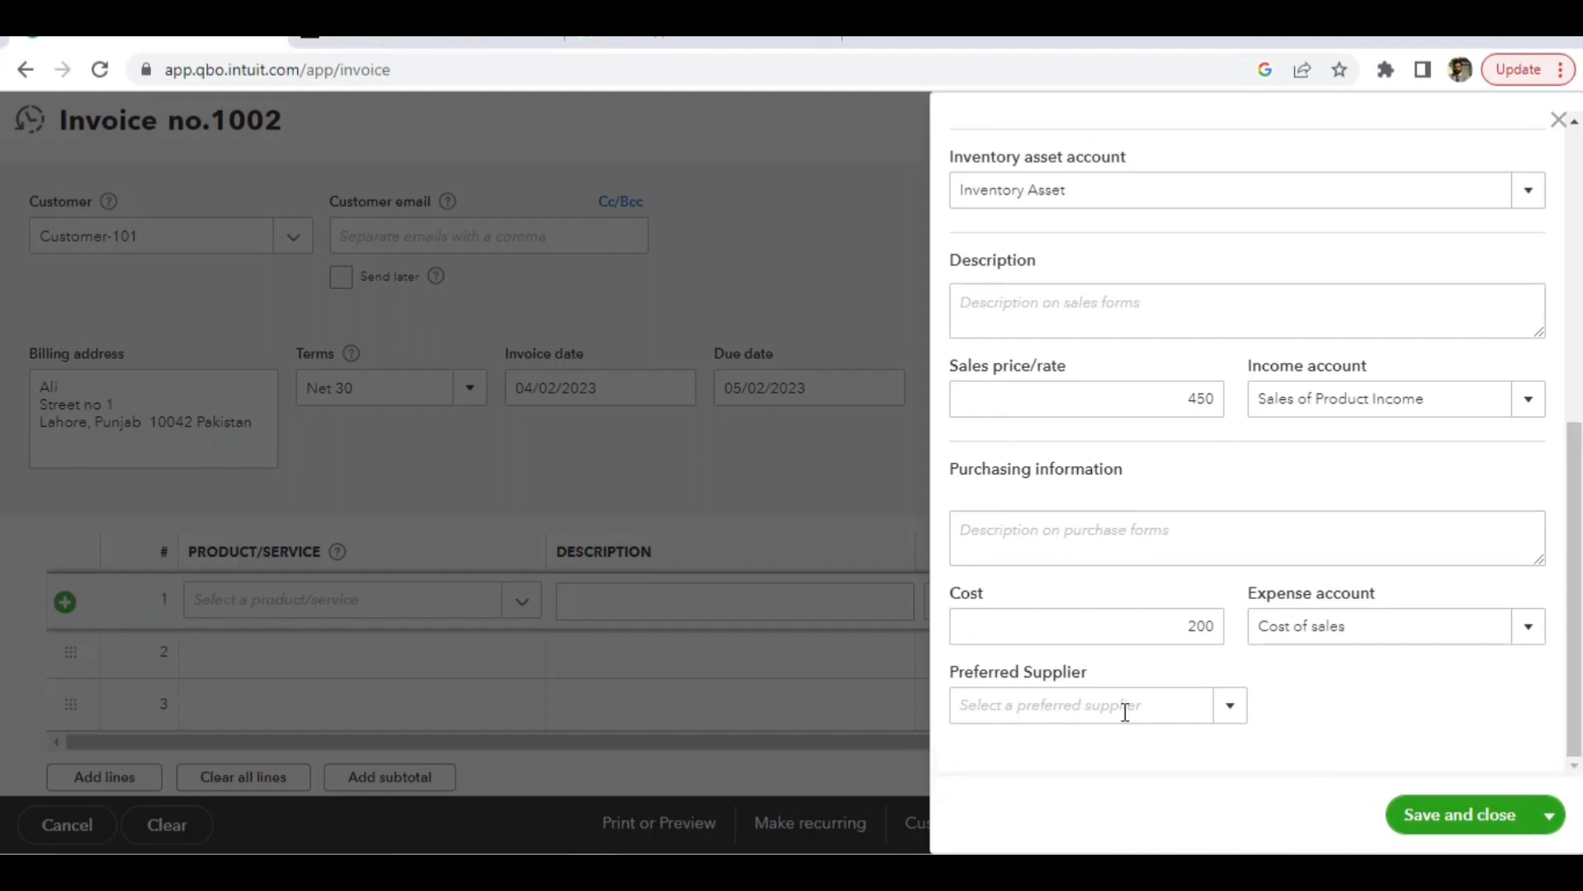
click(1229, 708)
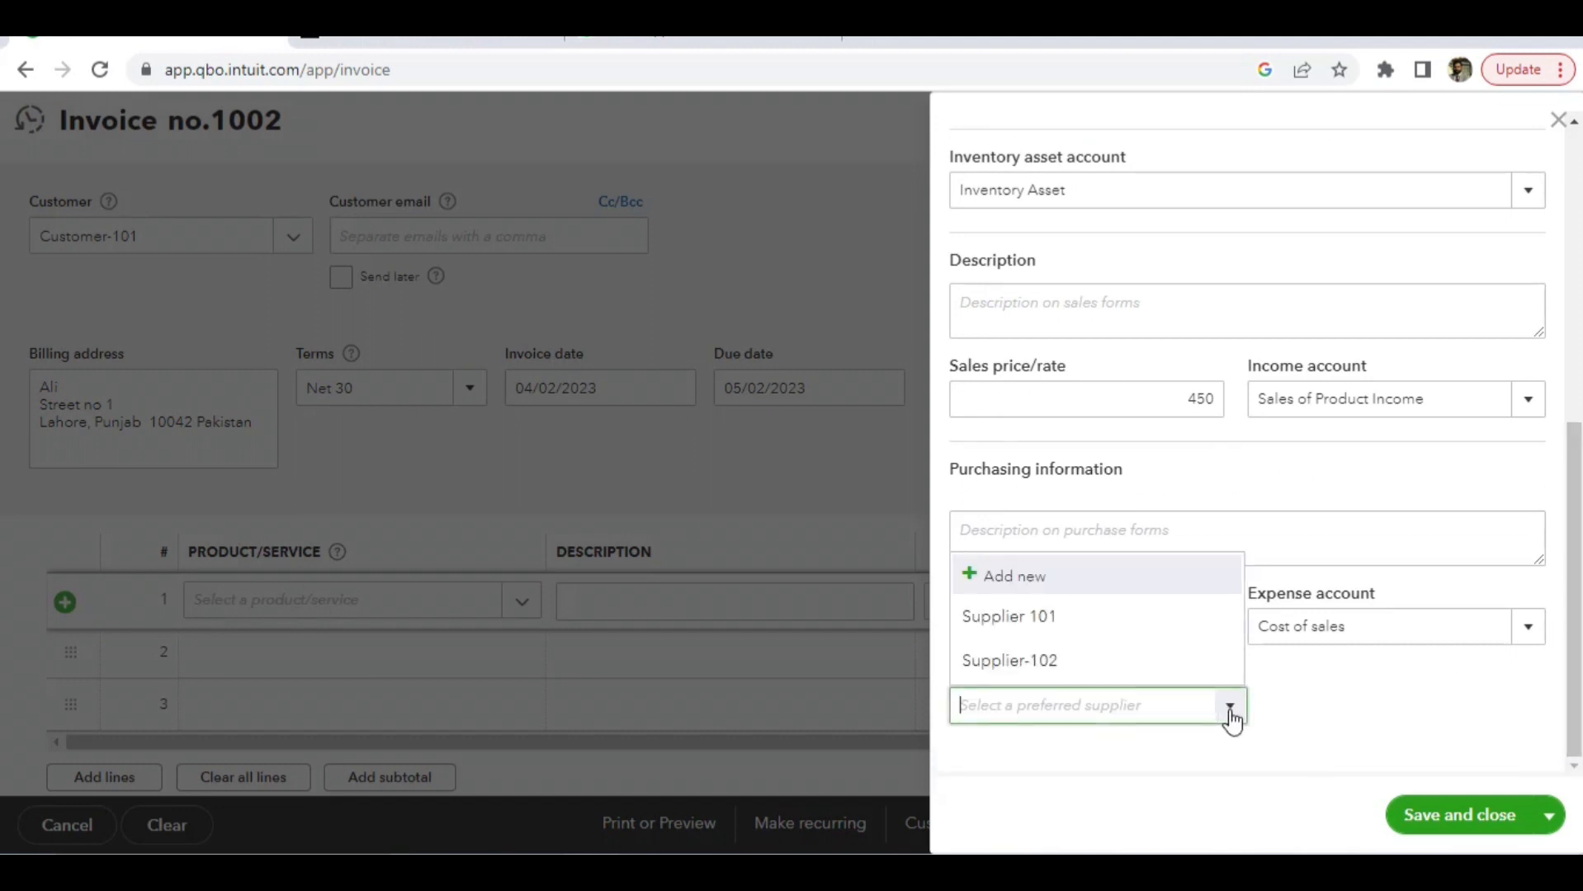
click(1056, 664)
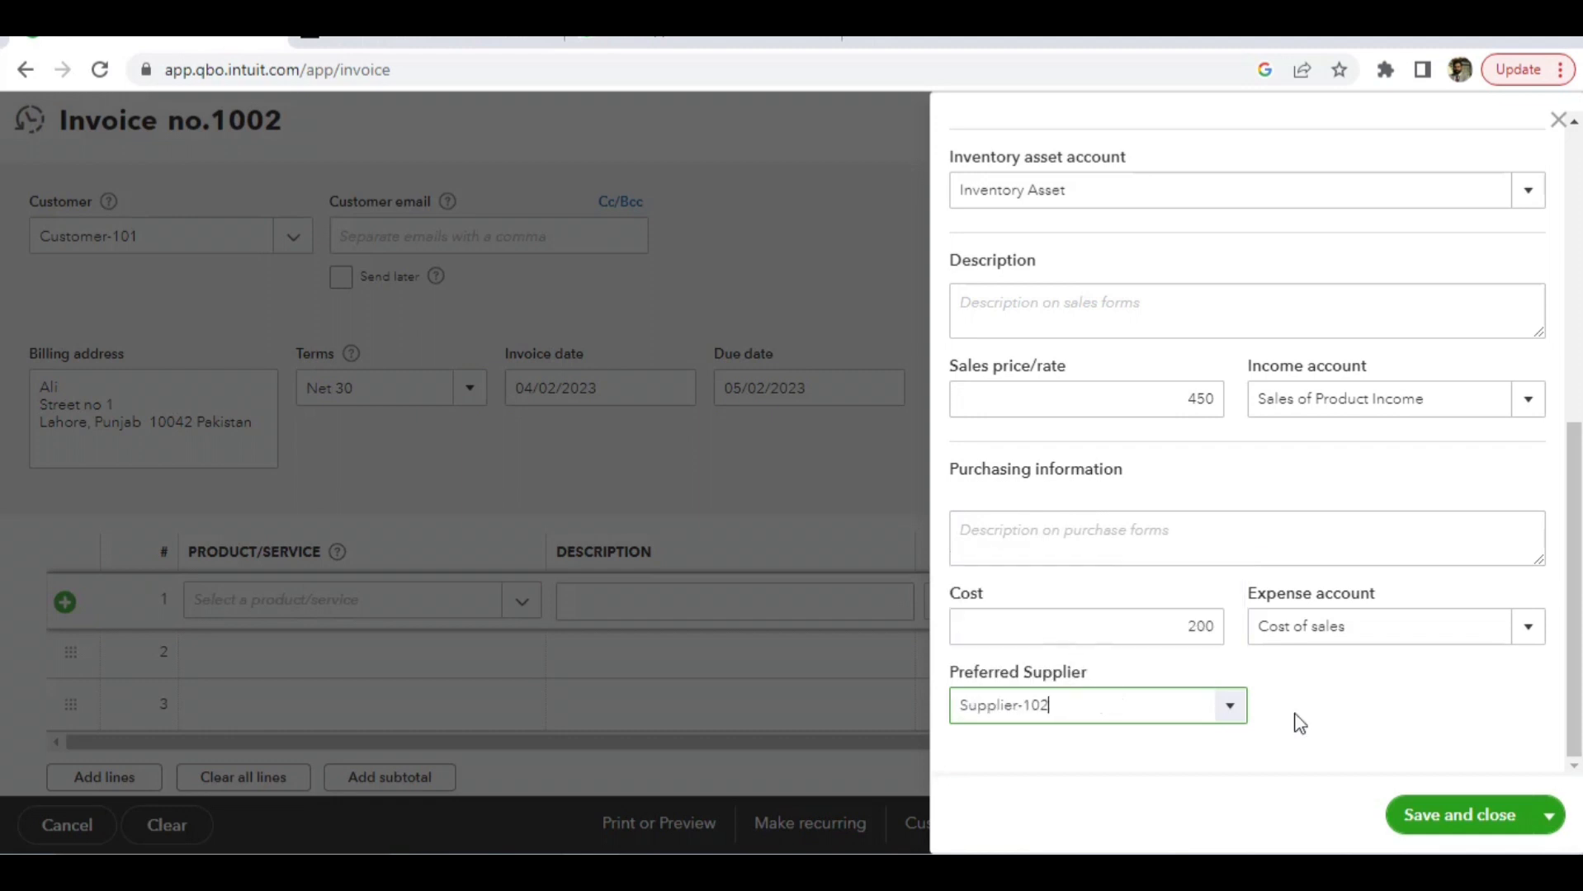
click(1459, 823)
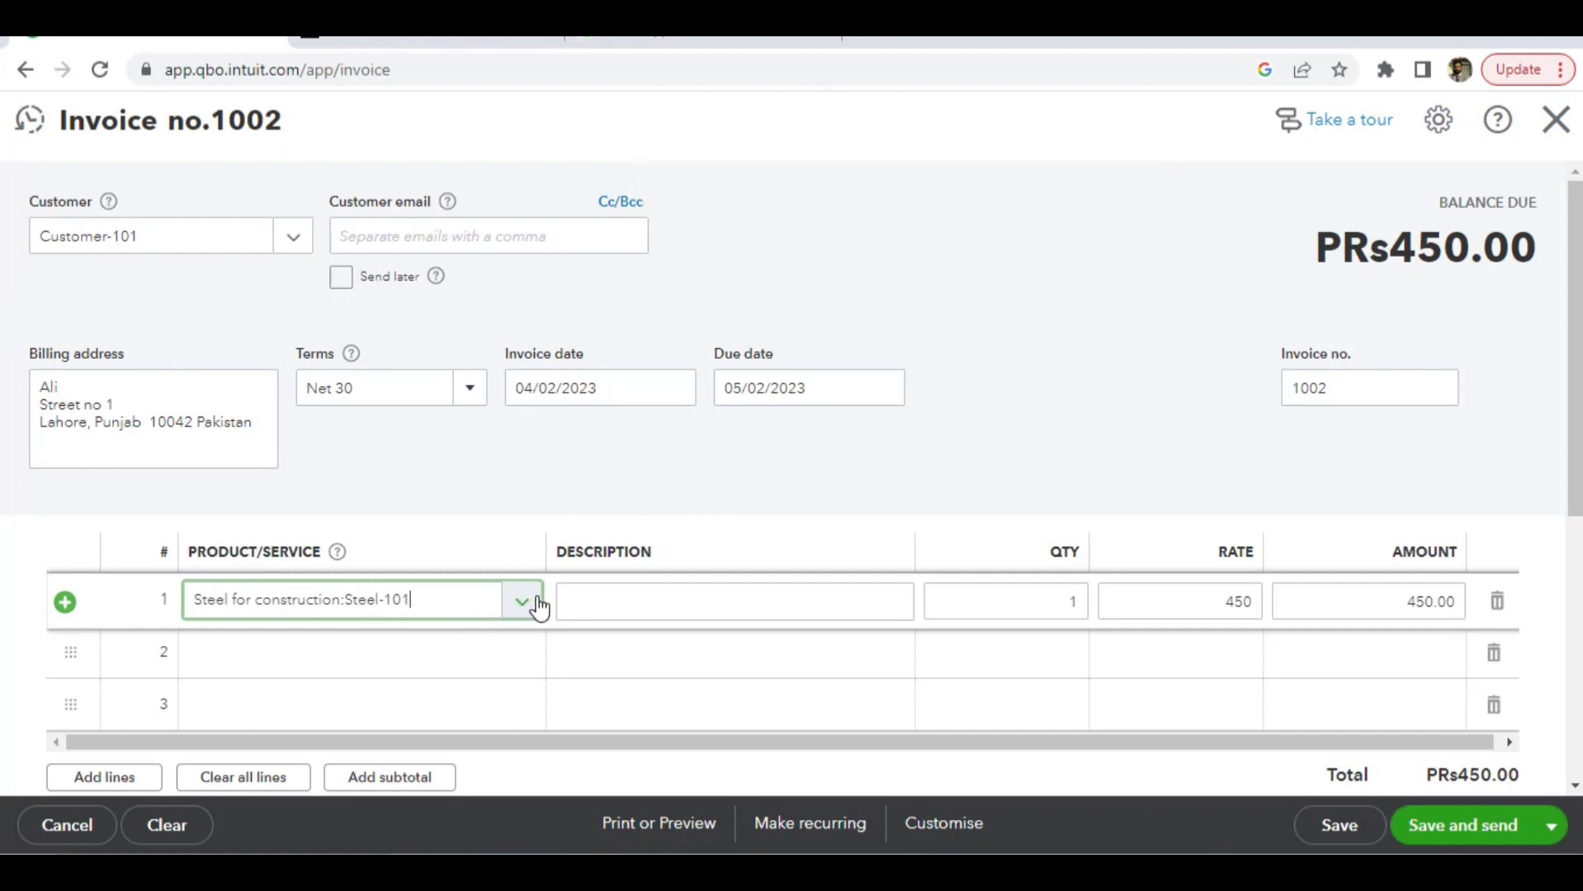
Set the quantity of the Steel-101 invoice line to 500.
click(650, 596)
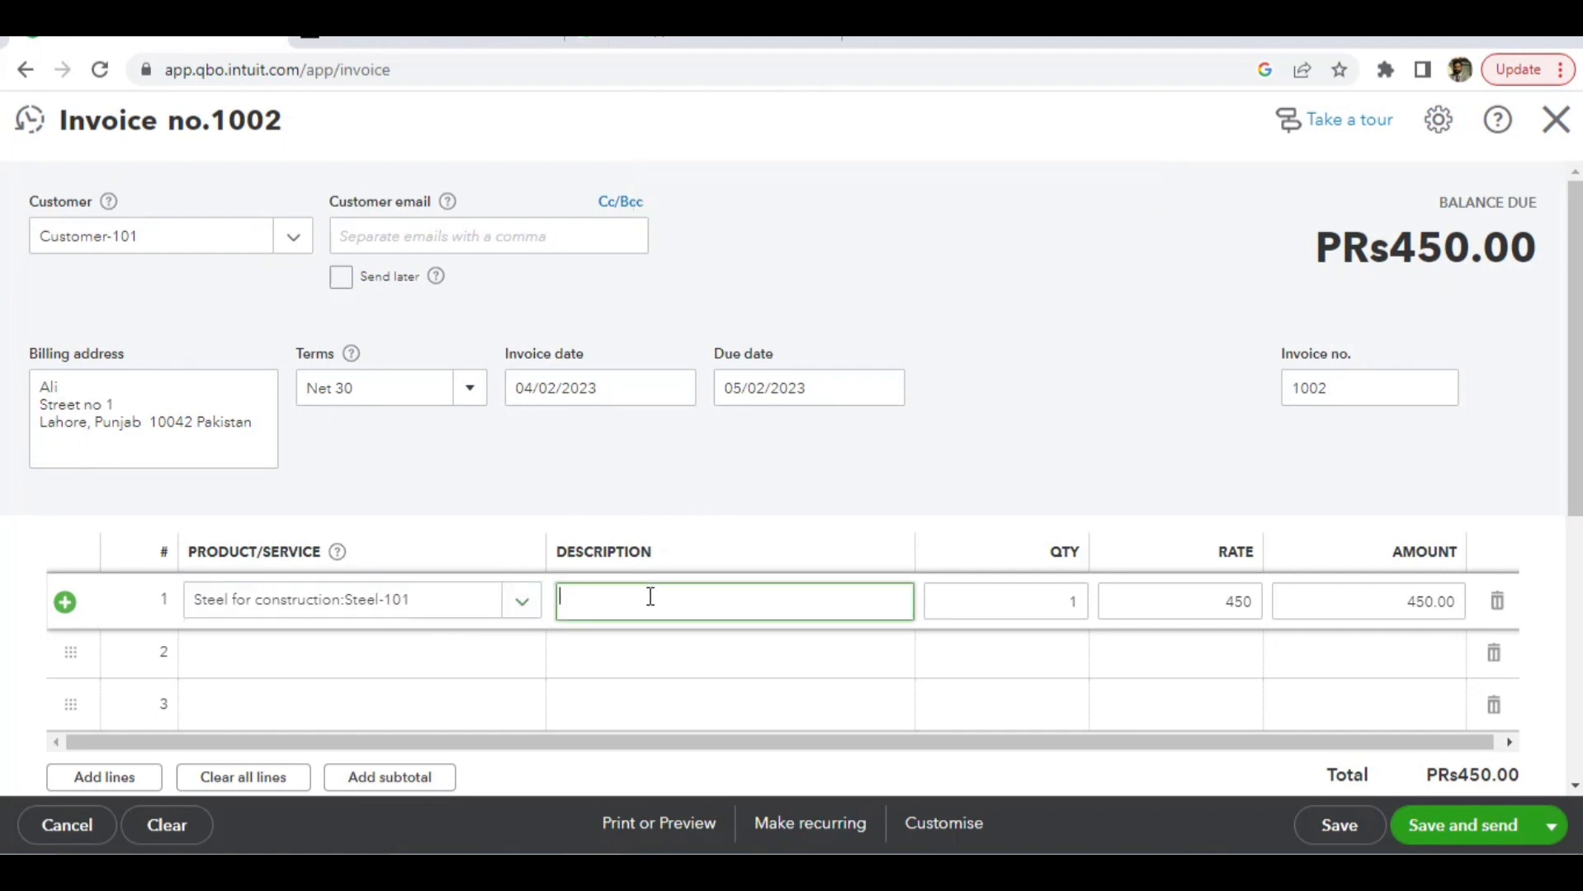
click(1048, 598)
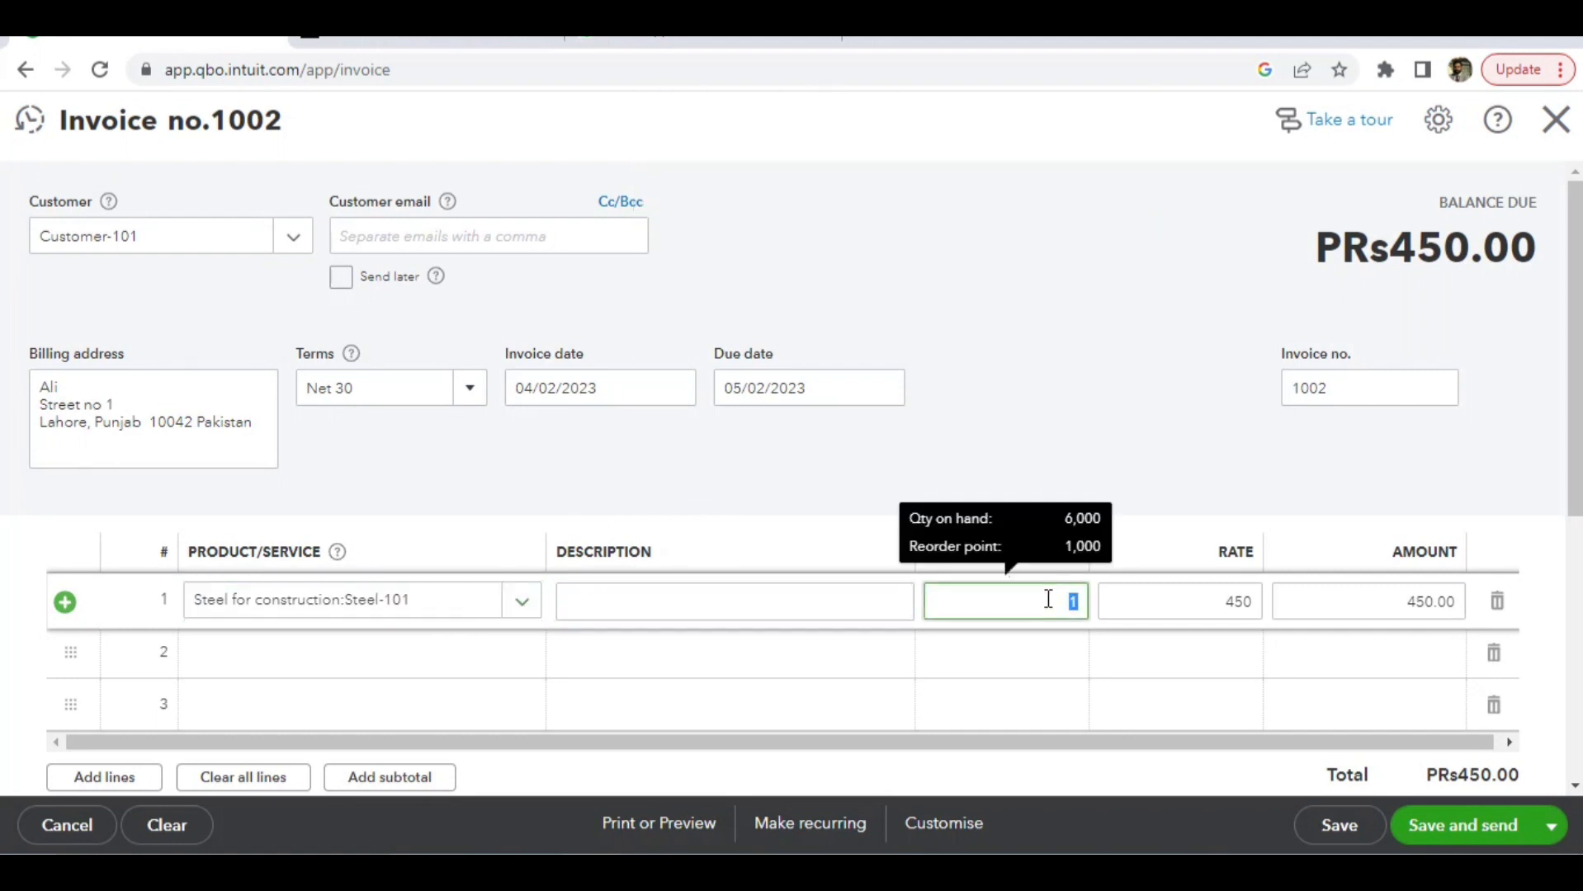
text(5)
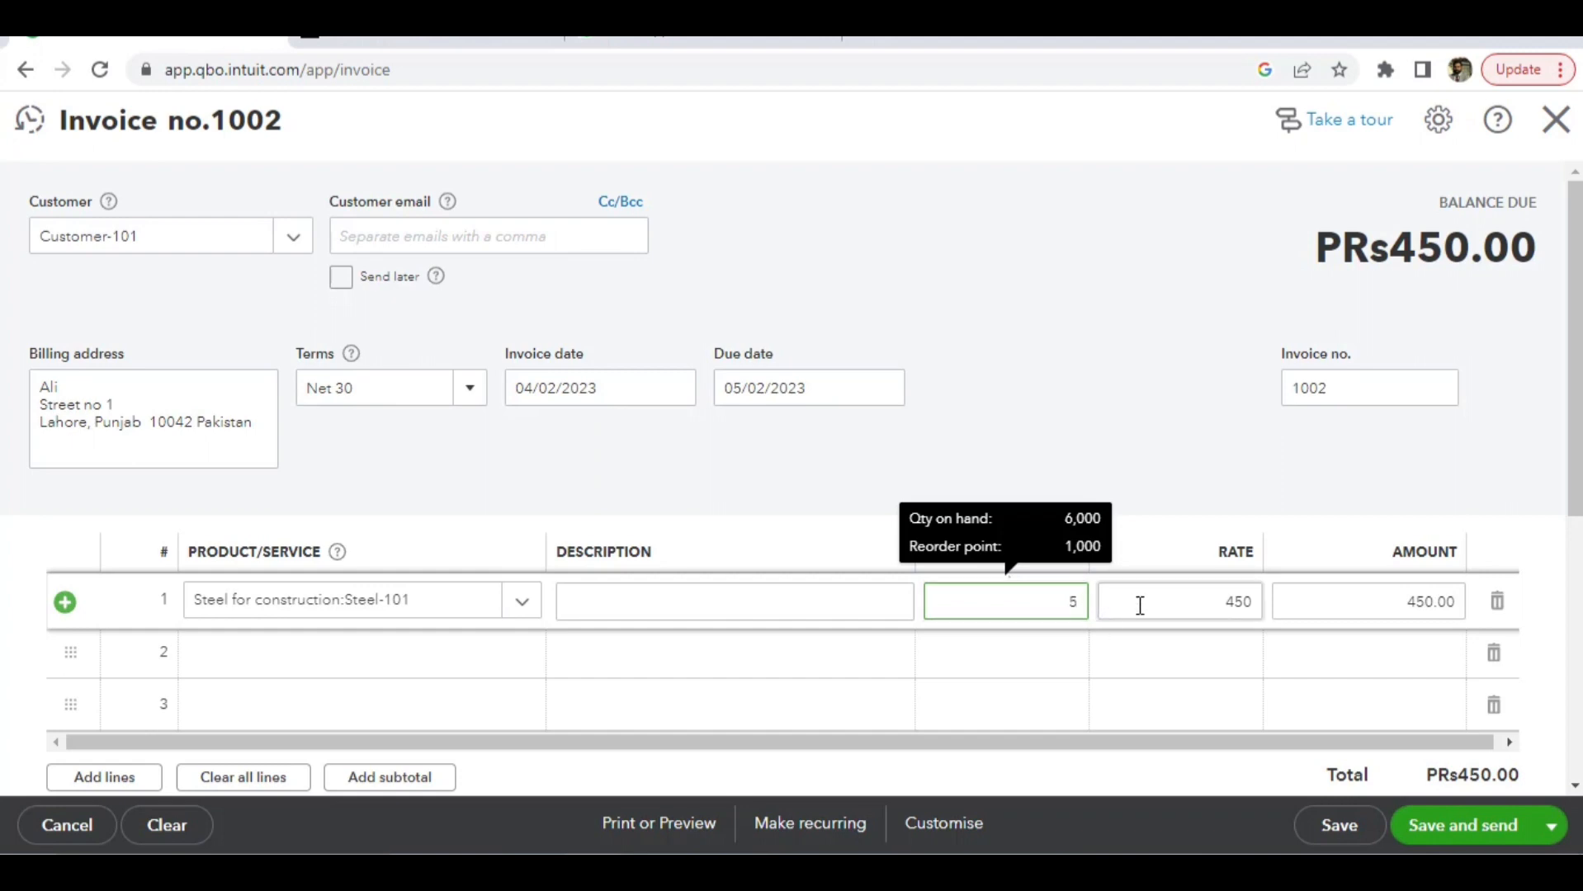
text(00)
click(1199, 602)
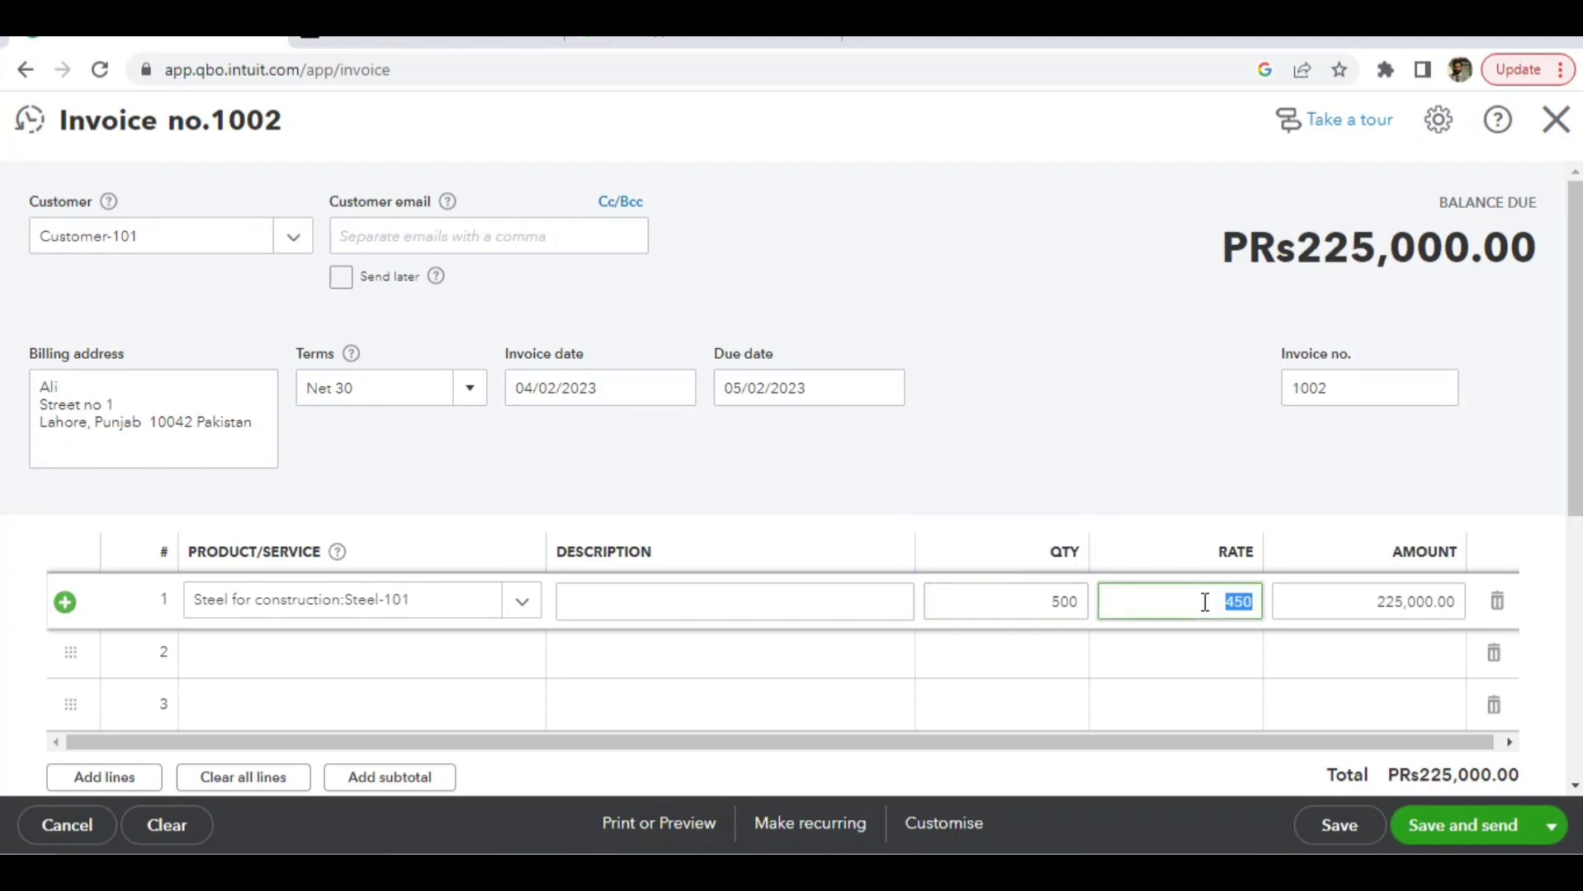
Change the quantity of the Steel-101 invoice line to 5.
click(1081, 602)
click(1081, 602)
text(5)
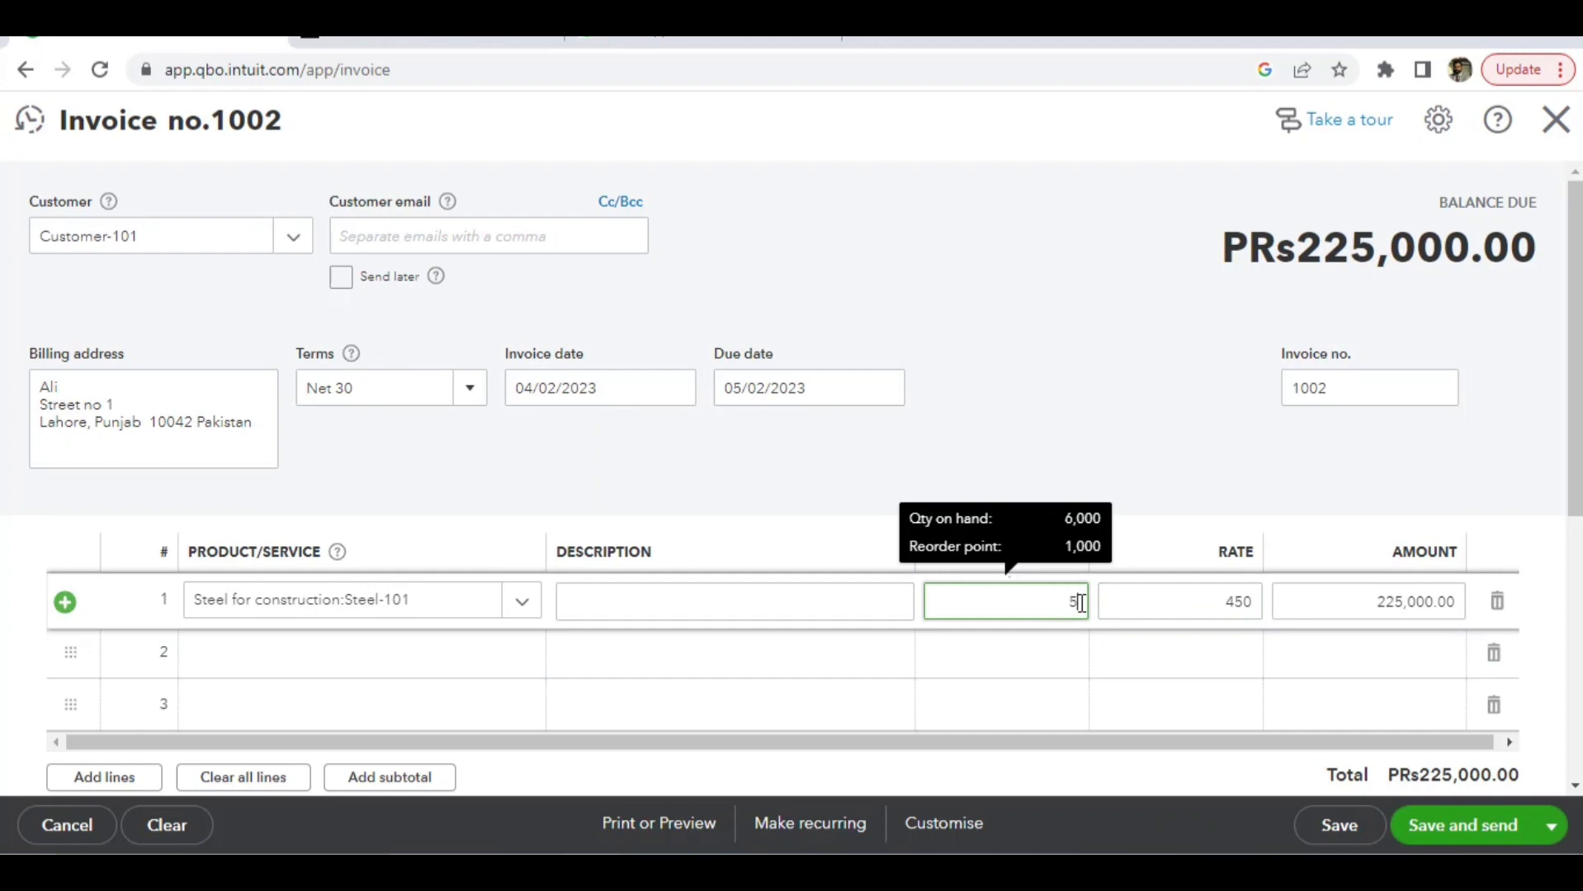
click(1118, 537)
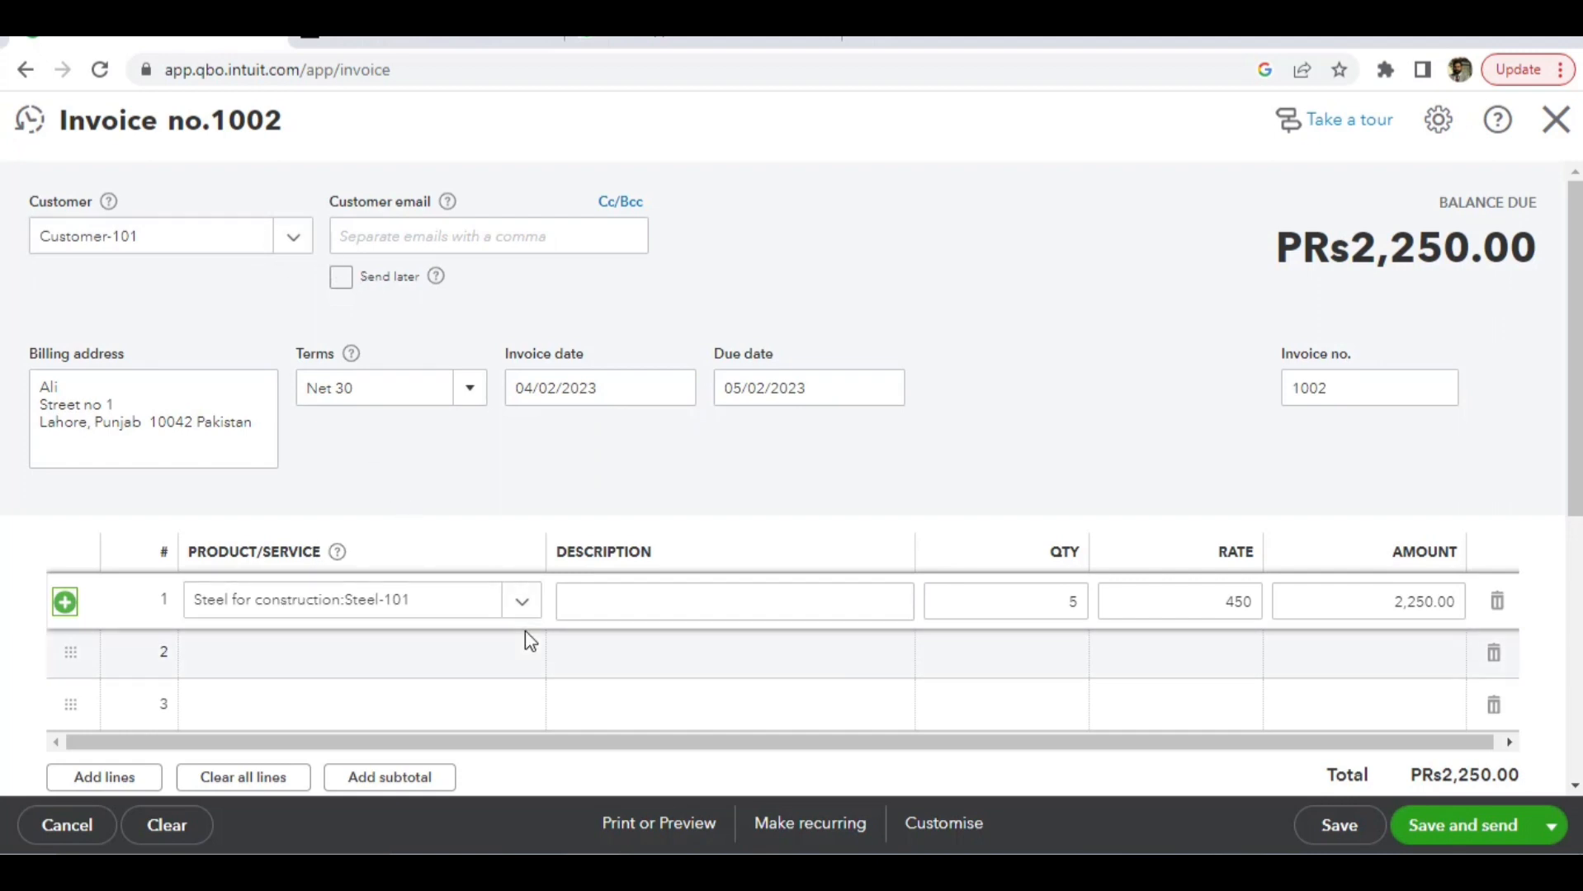
Add the existing Rice101 item on invoice line 2 with a quantity of 10.
click(512, 662)
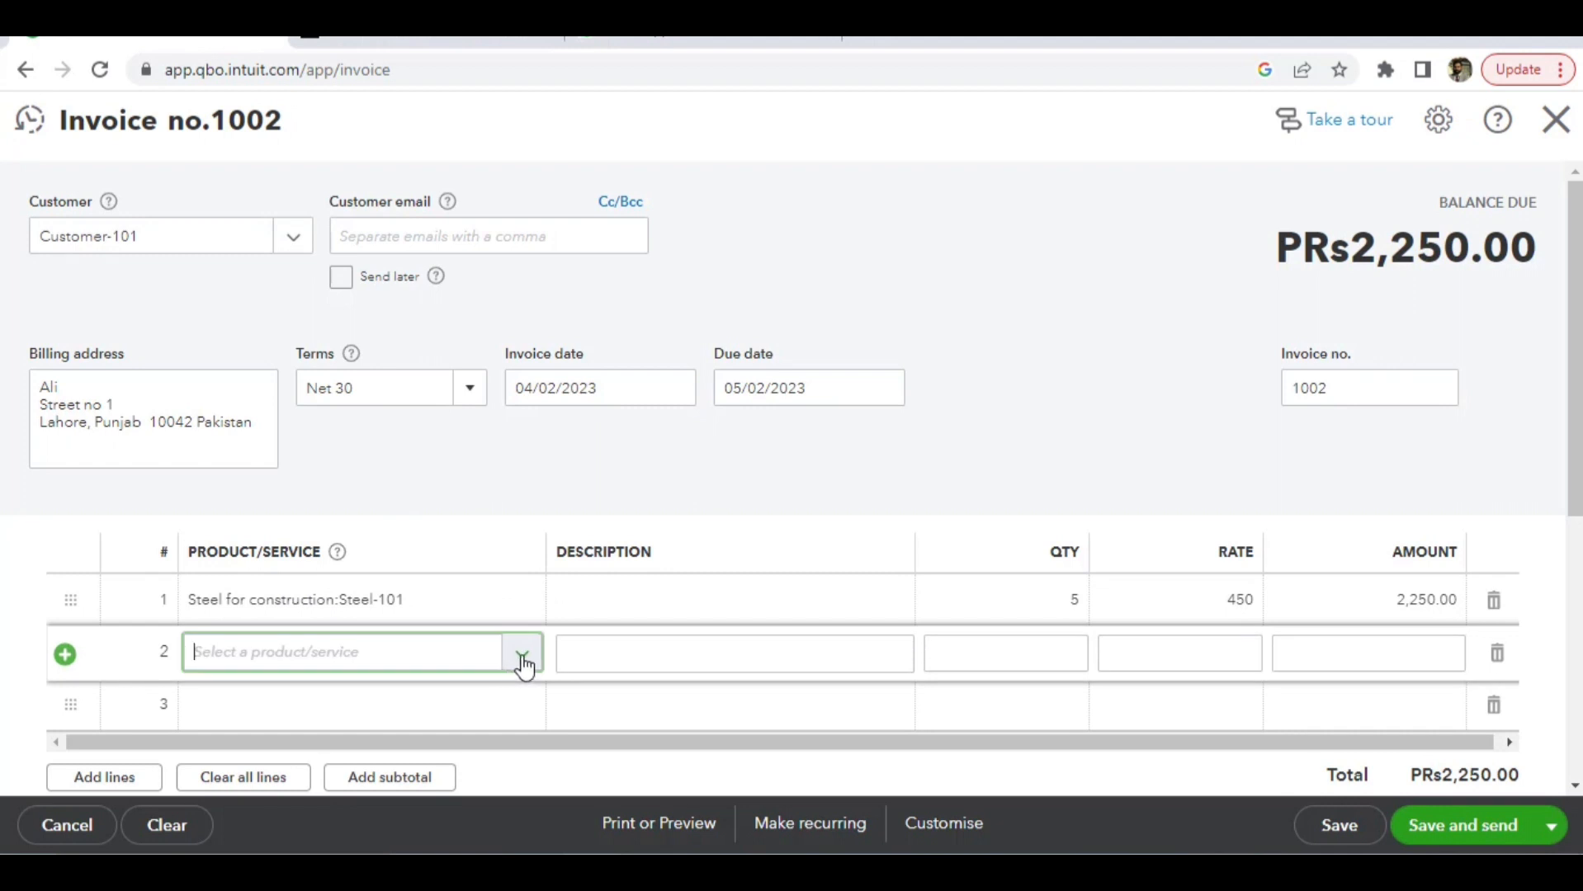
click(522, 658)
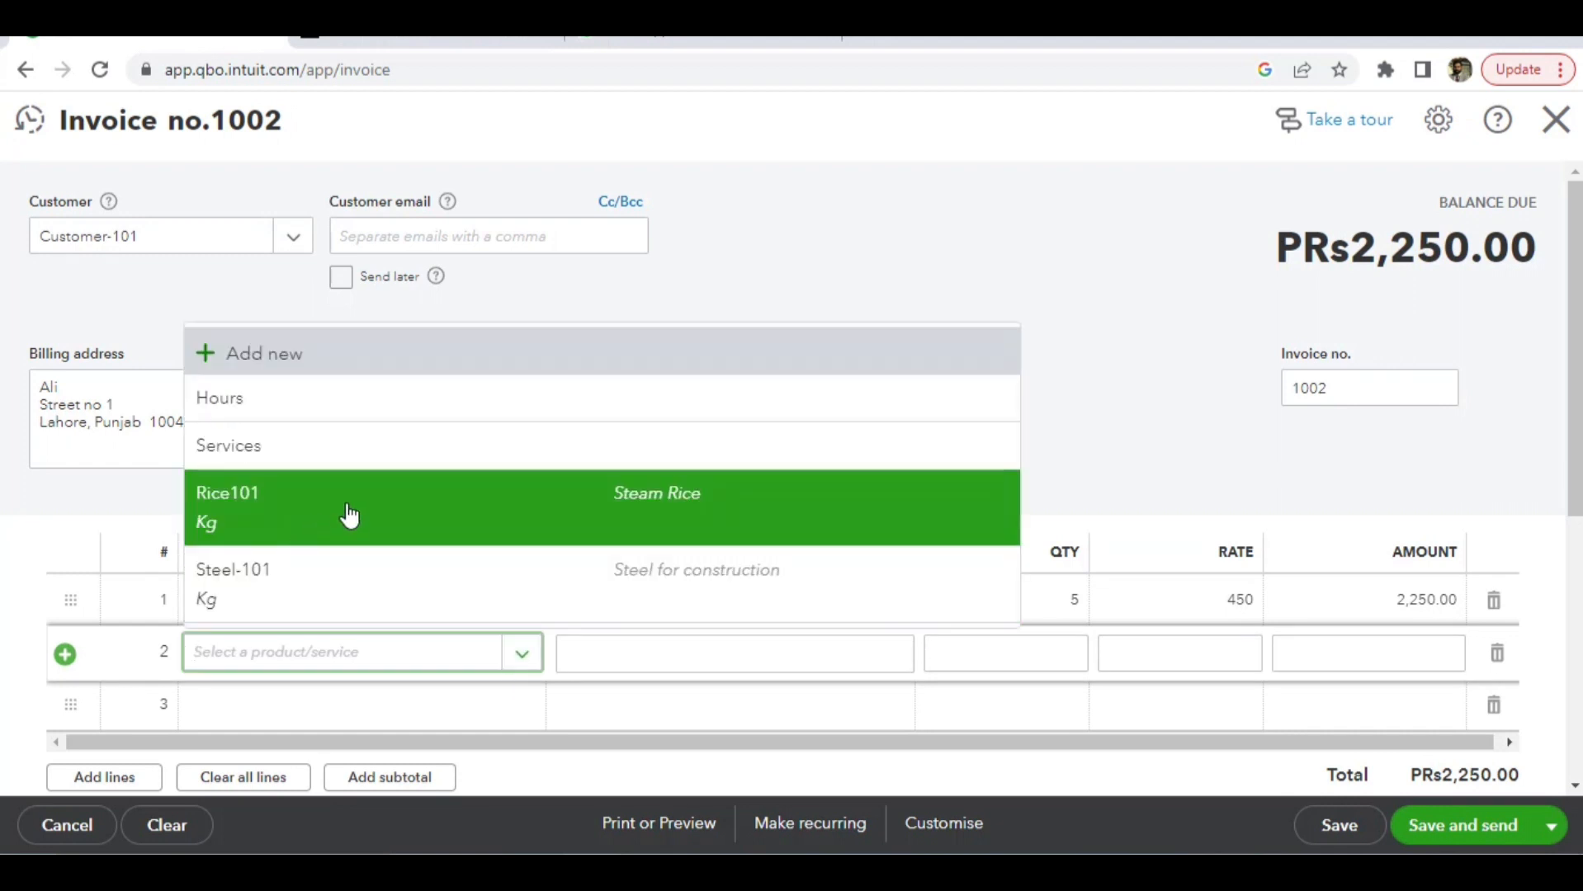
click(349, 516)
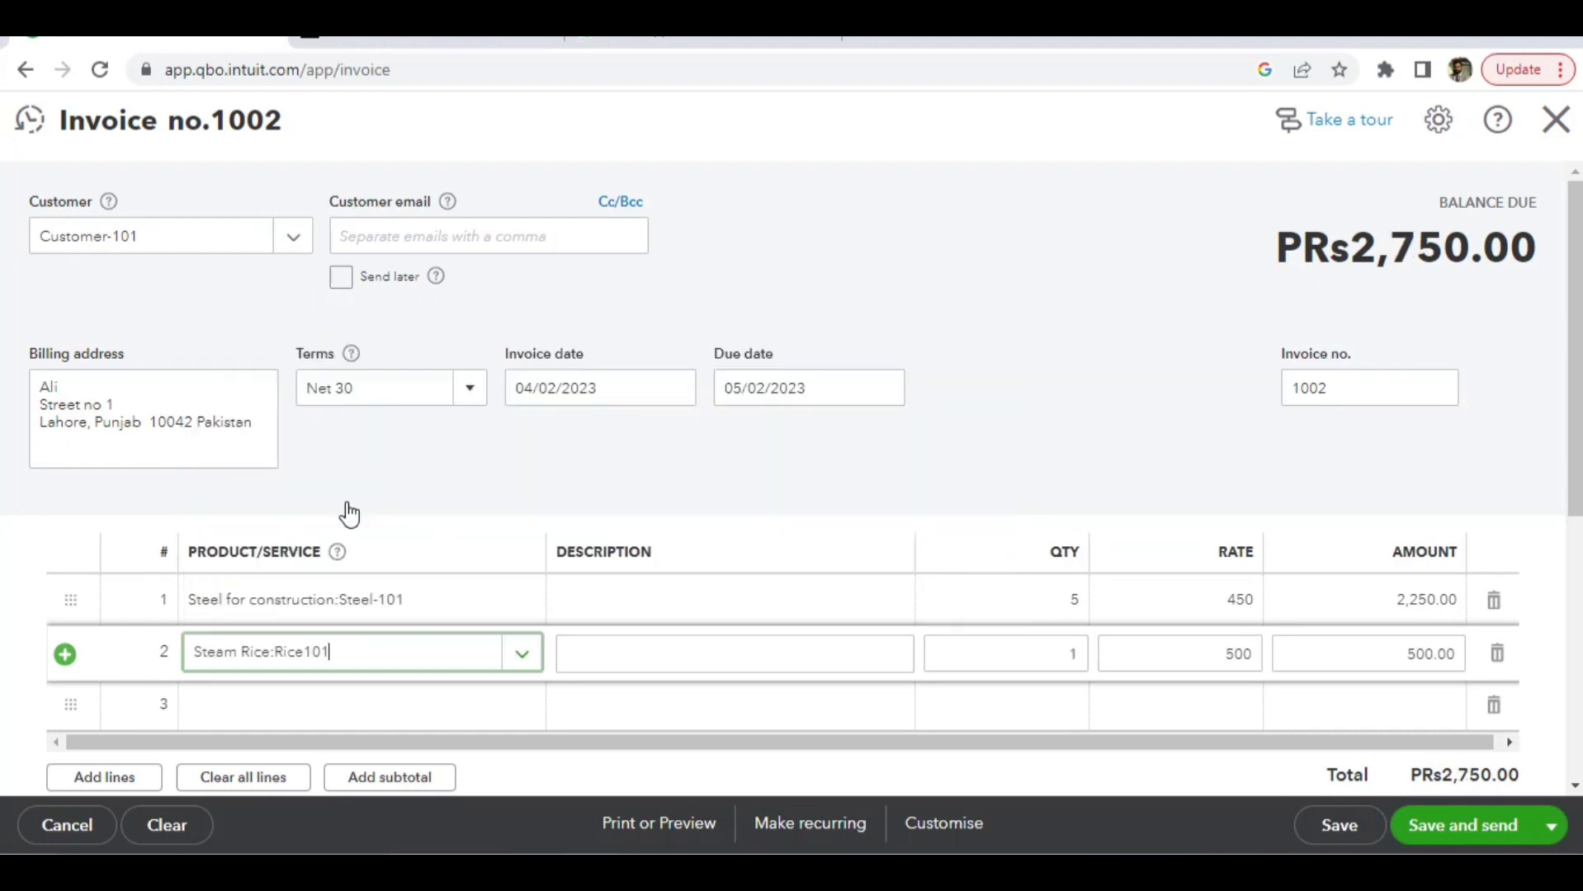
click(1067, 659)
text(10)
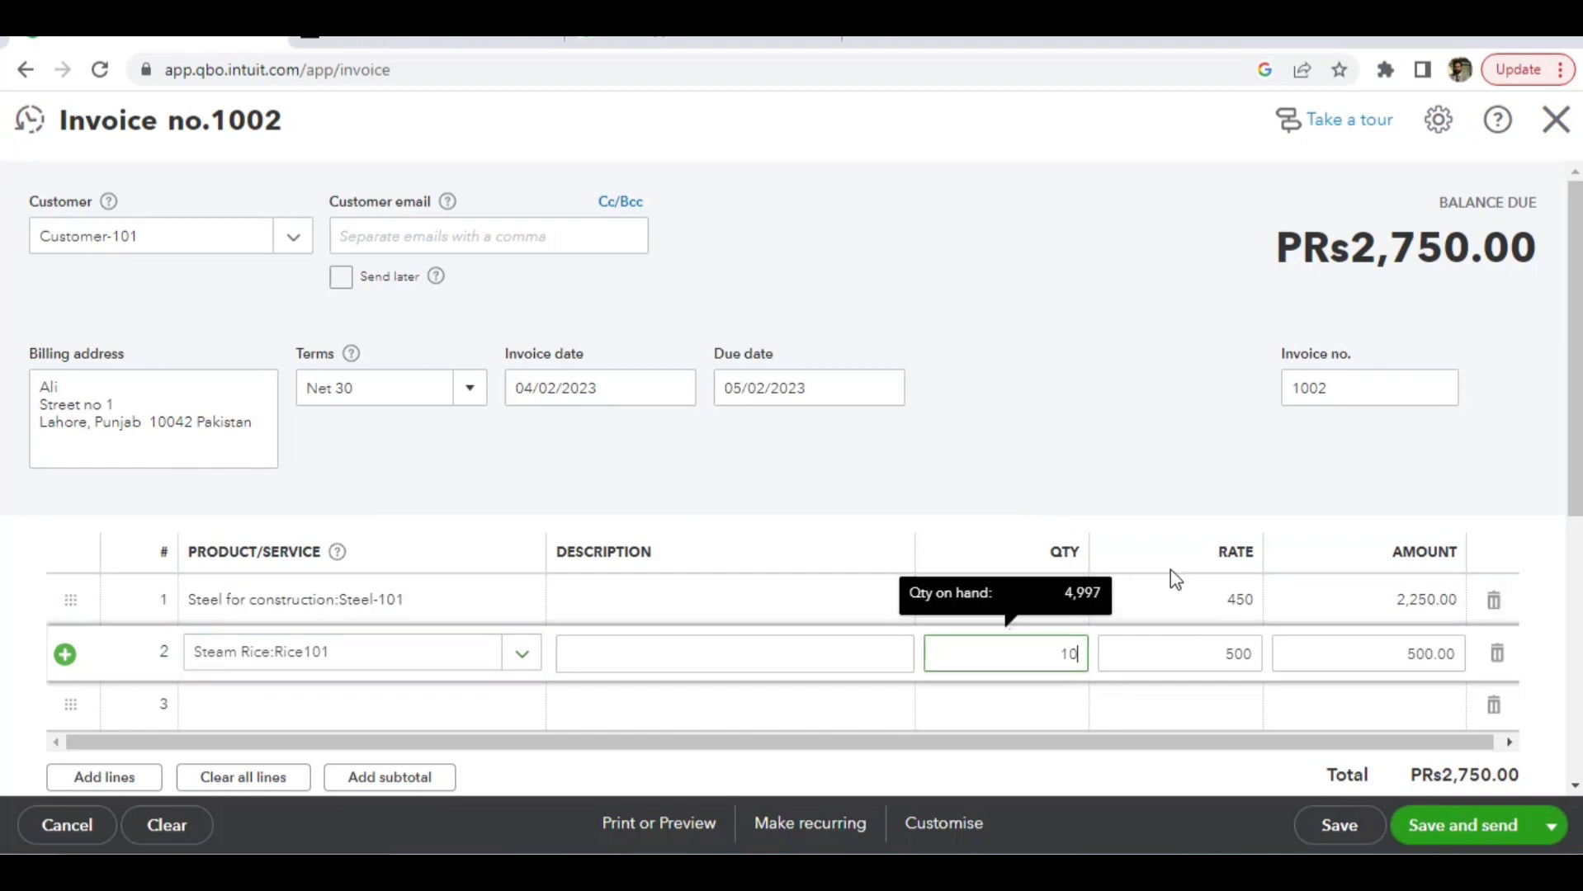
click(1172, 596)
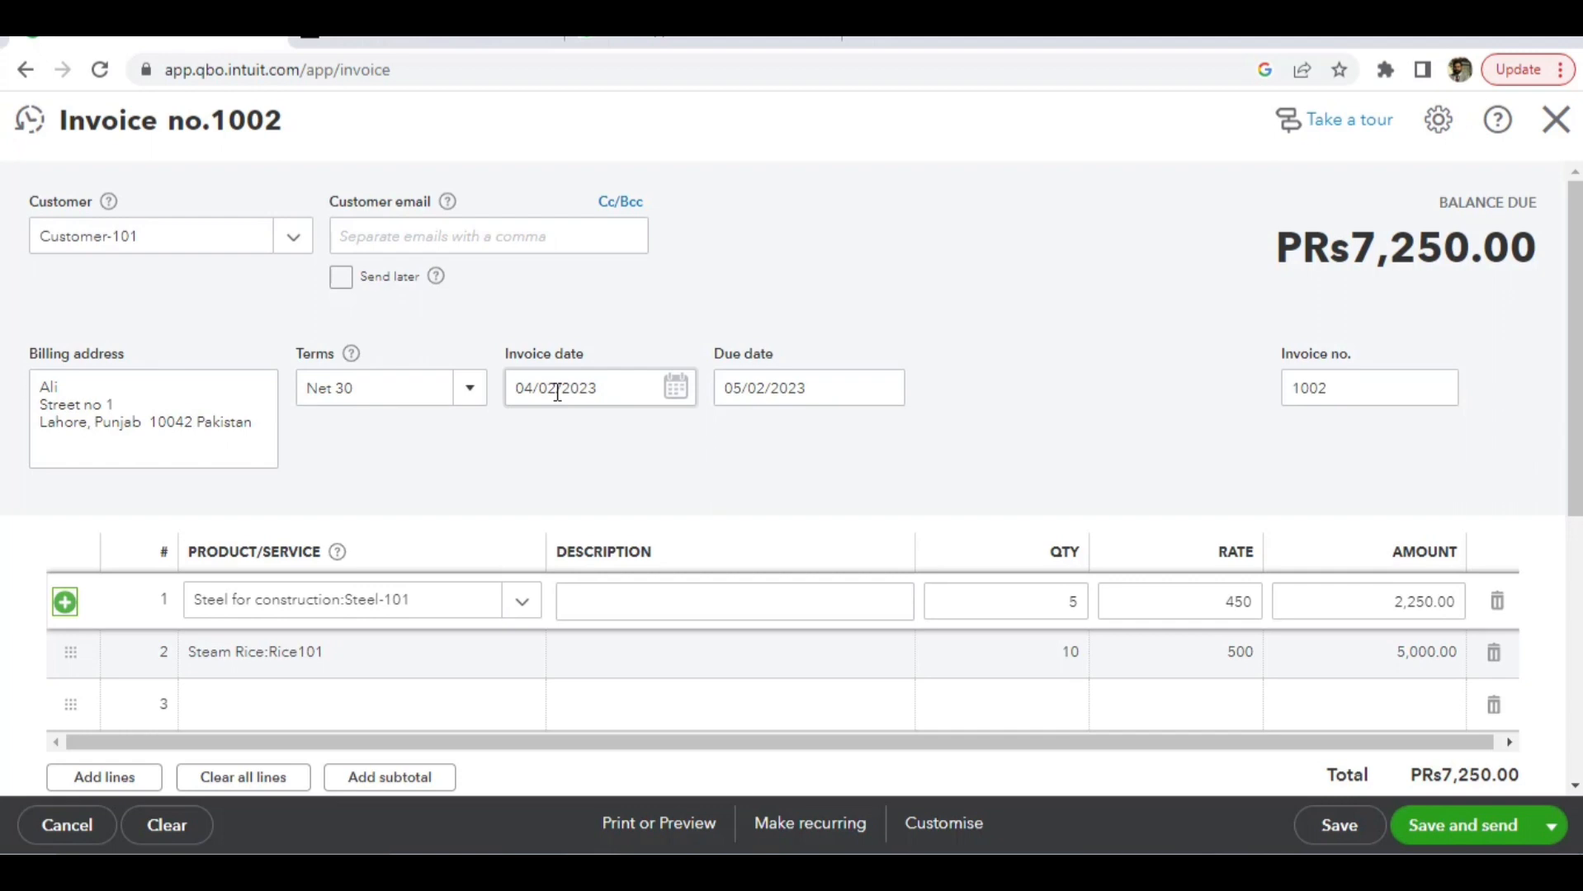
Change the invoice's payment terms to Net 15, and save and close the invoice.
click(379, 391)
click(470, 400)
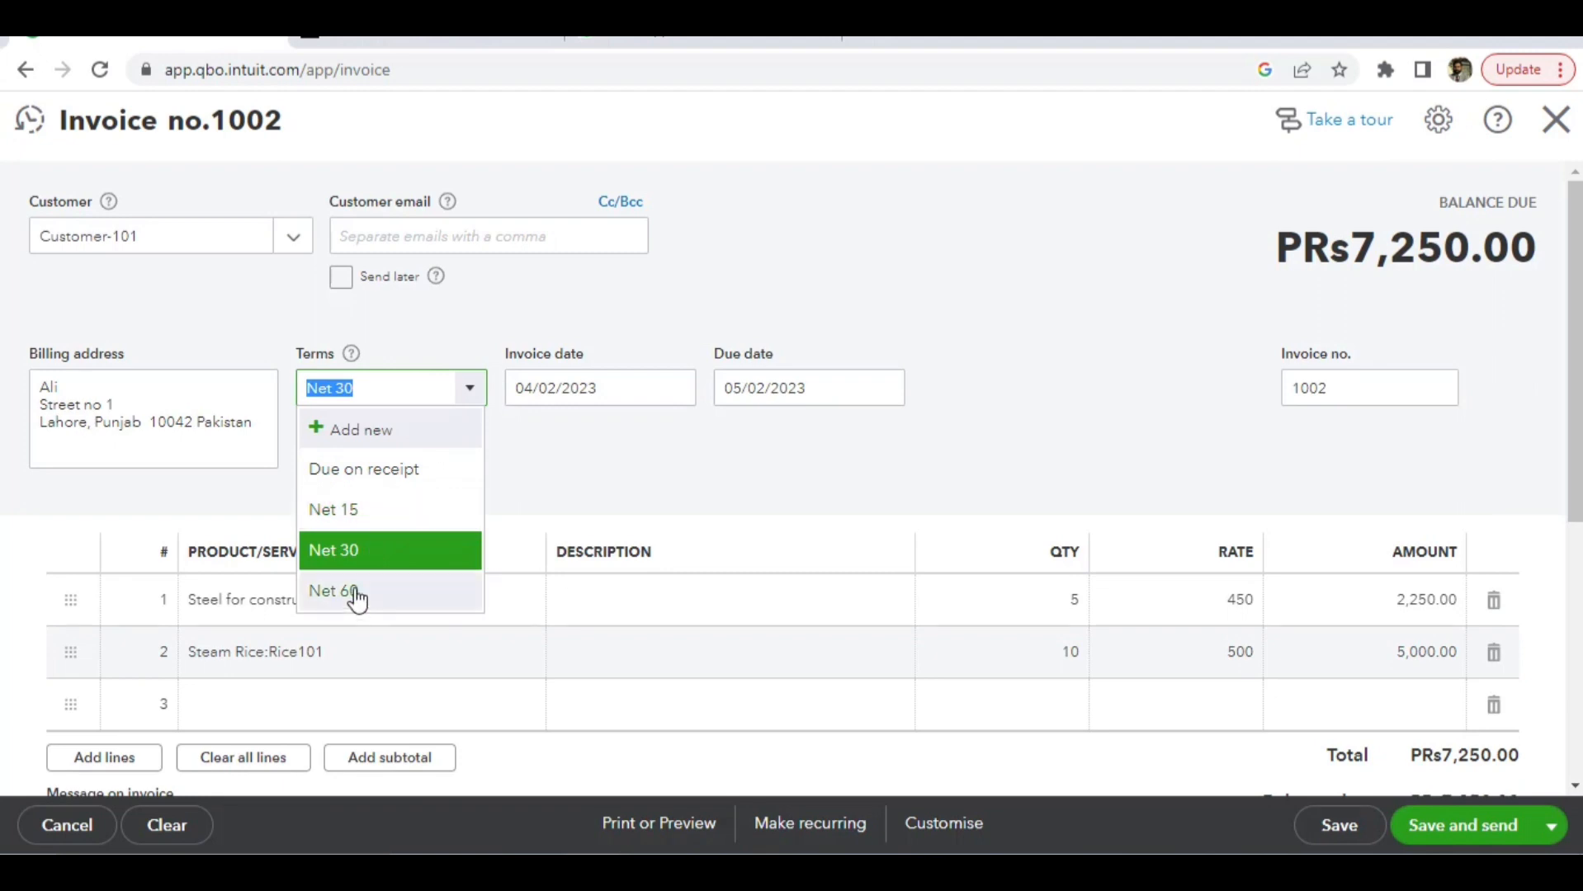
click(368, 513)
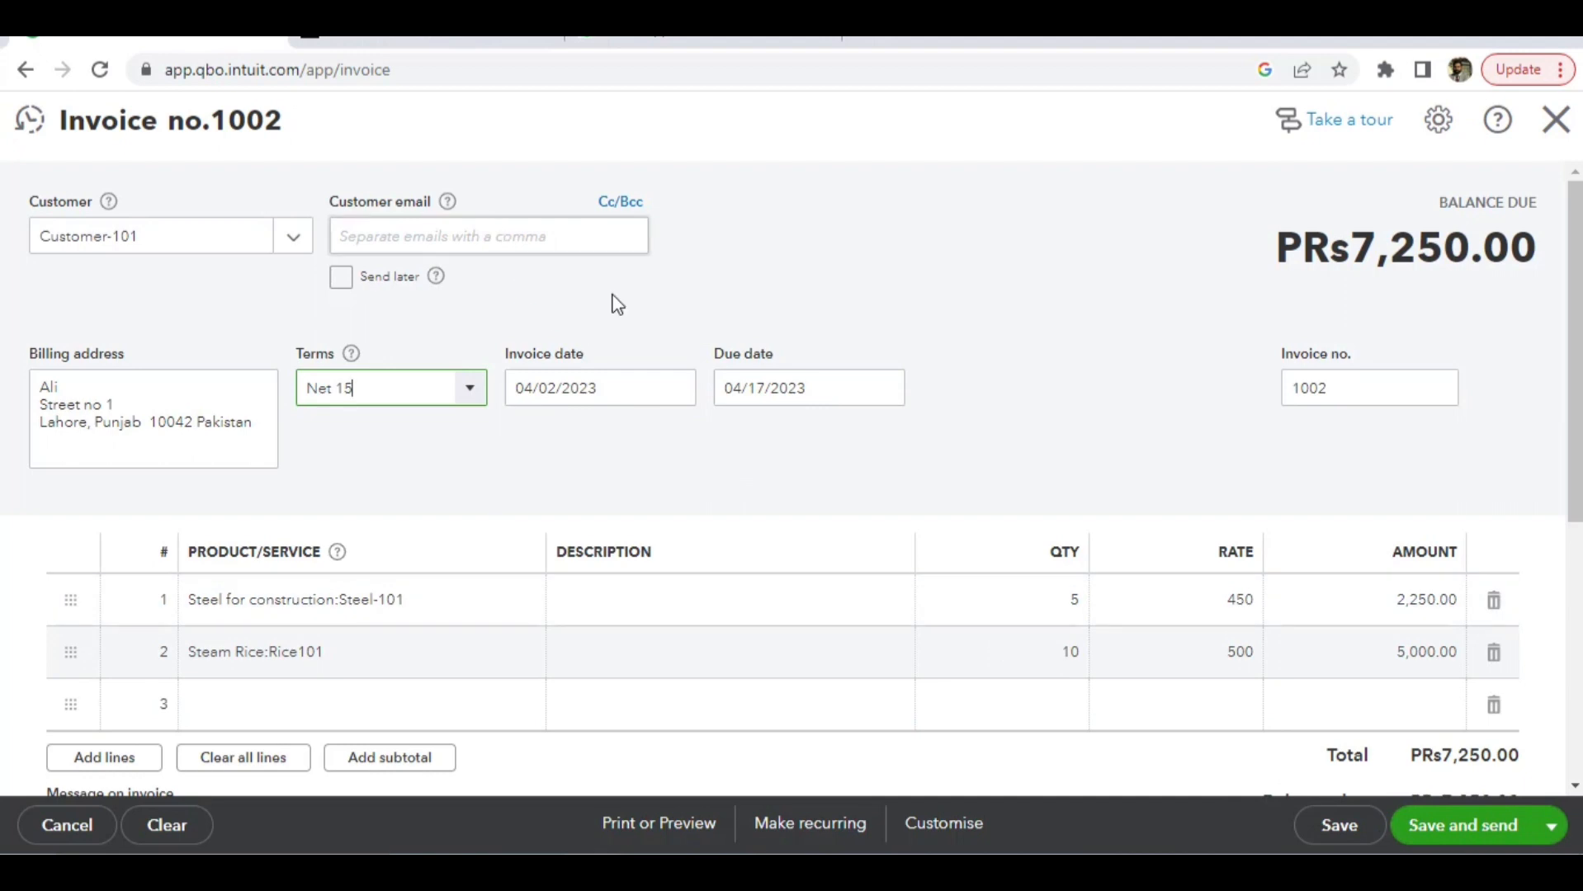
click(1334, 828)
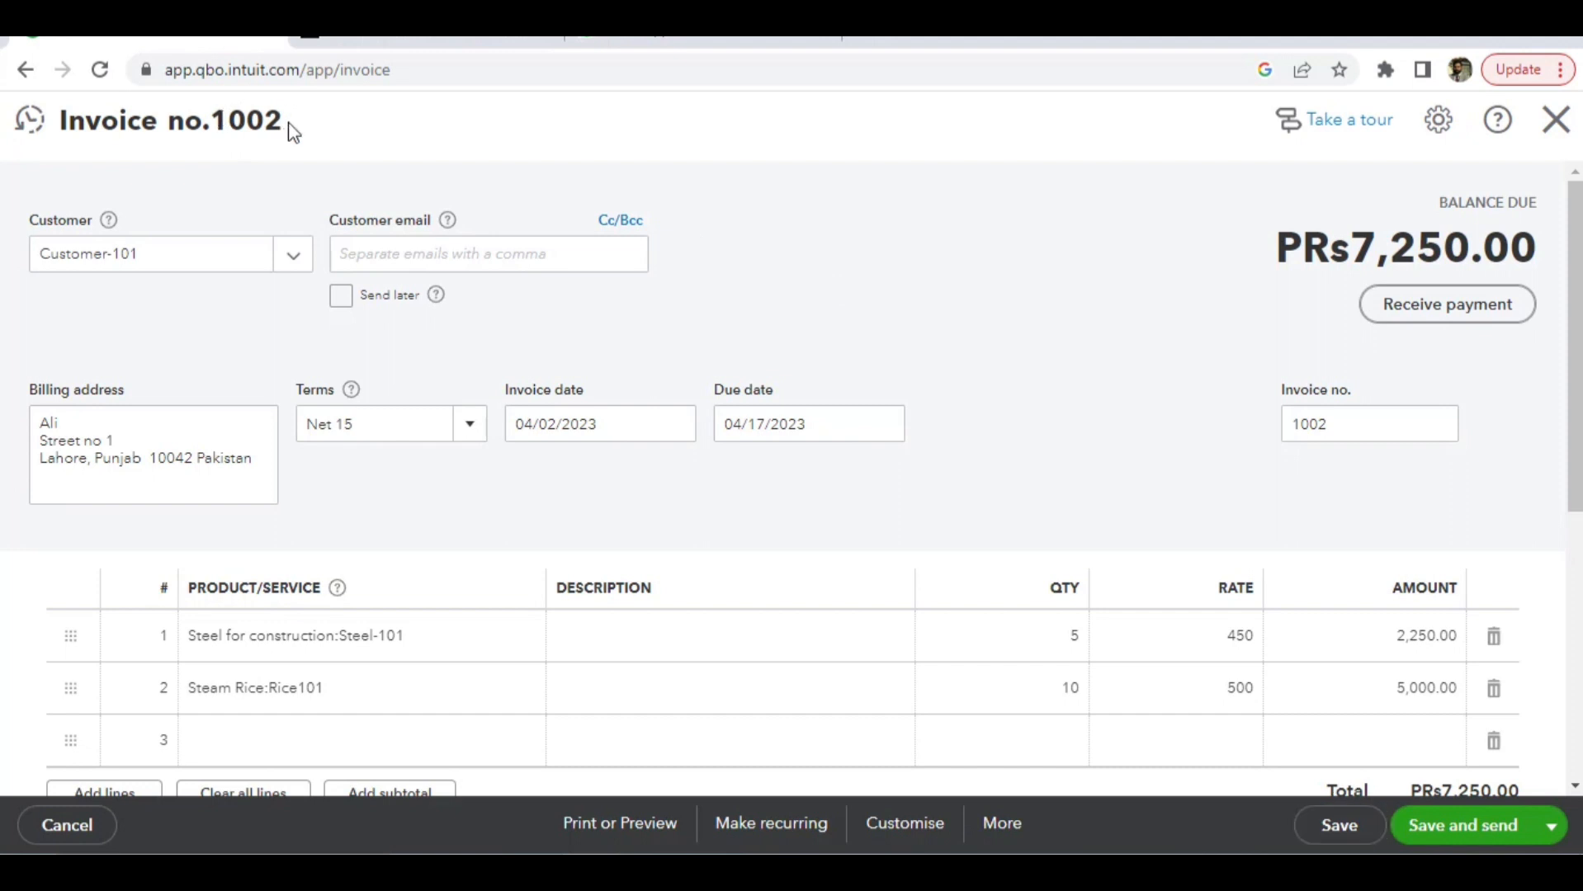
click(1564, 131)
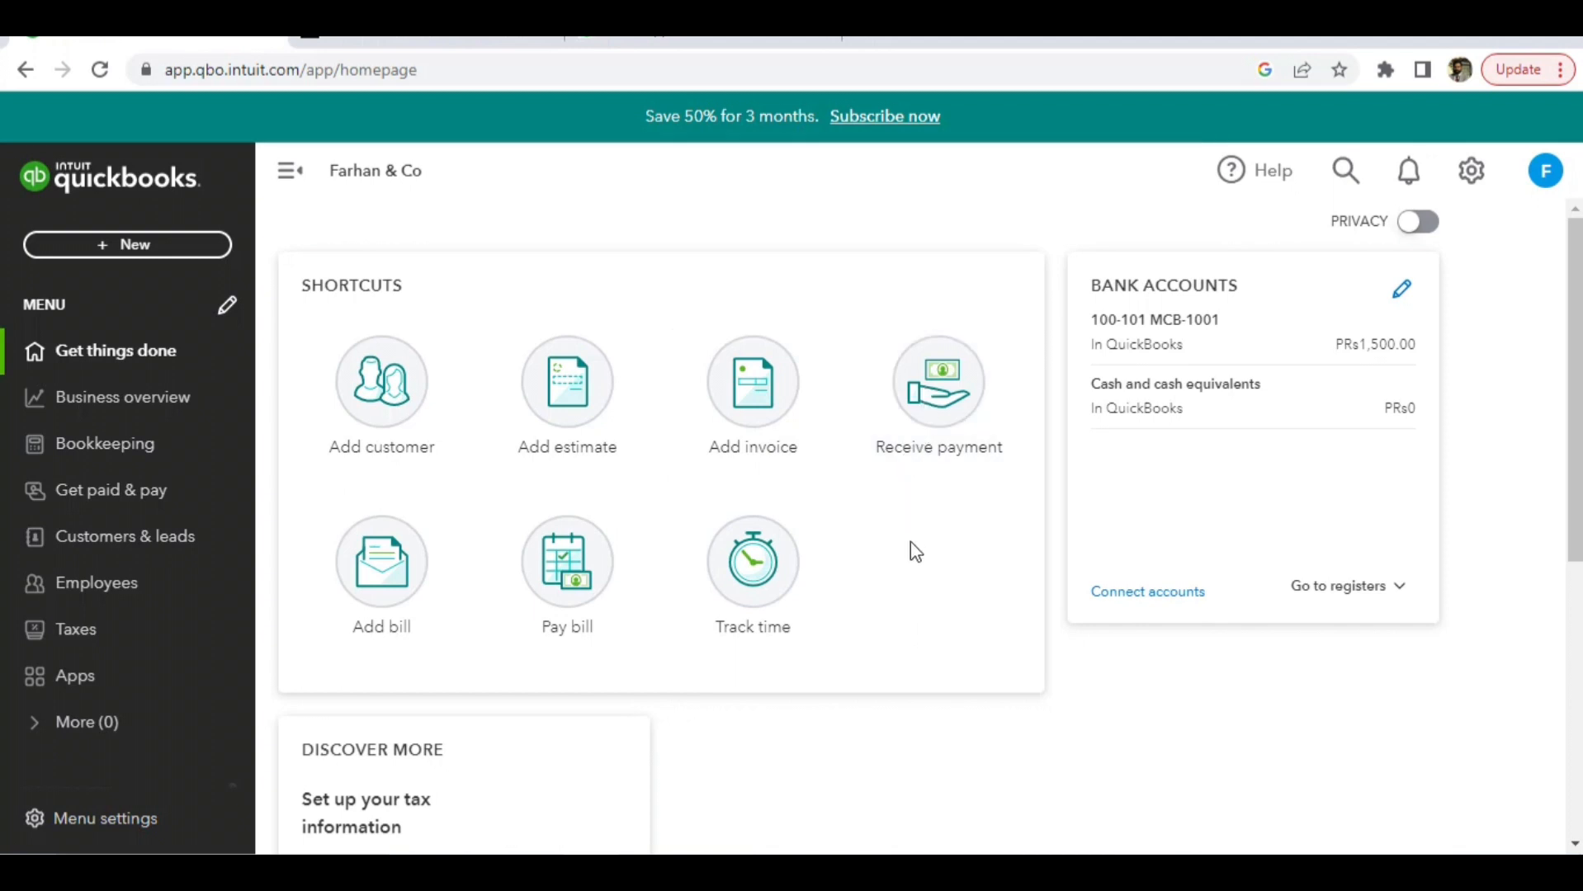
Start a received payment and choose Customer-101 as the paying customer.
click(943, 395)
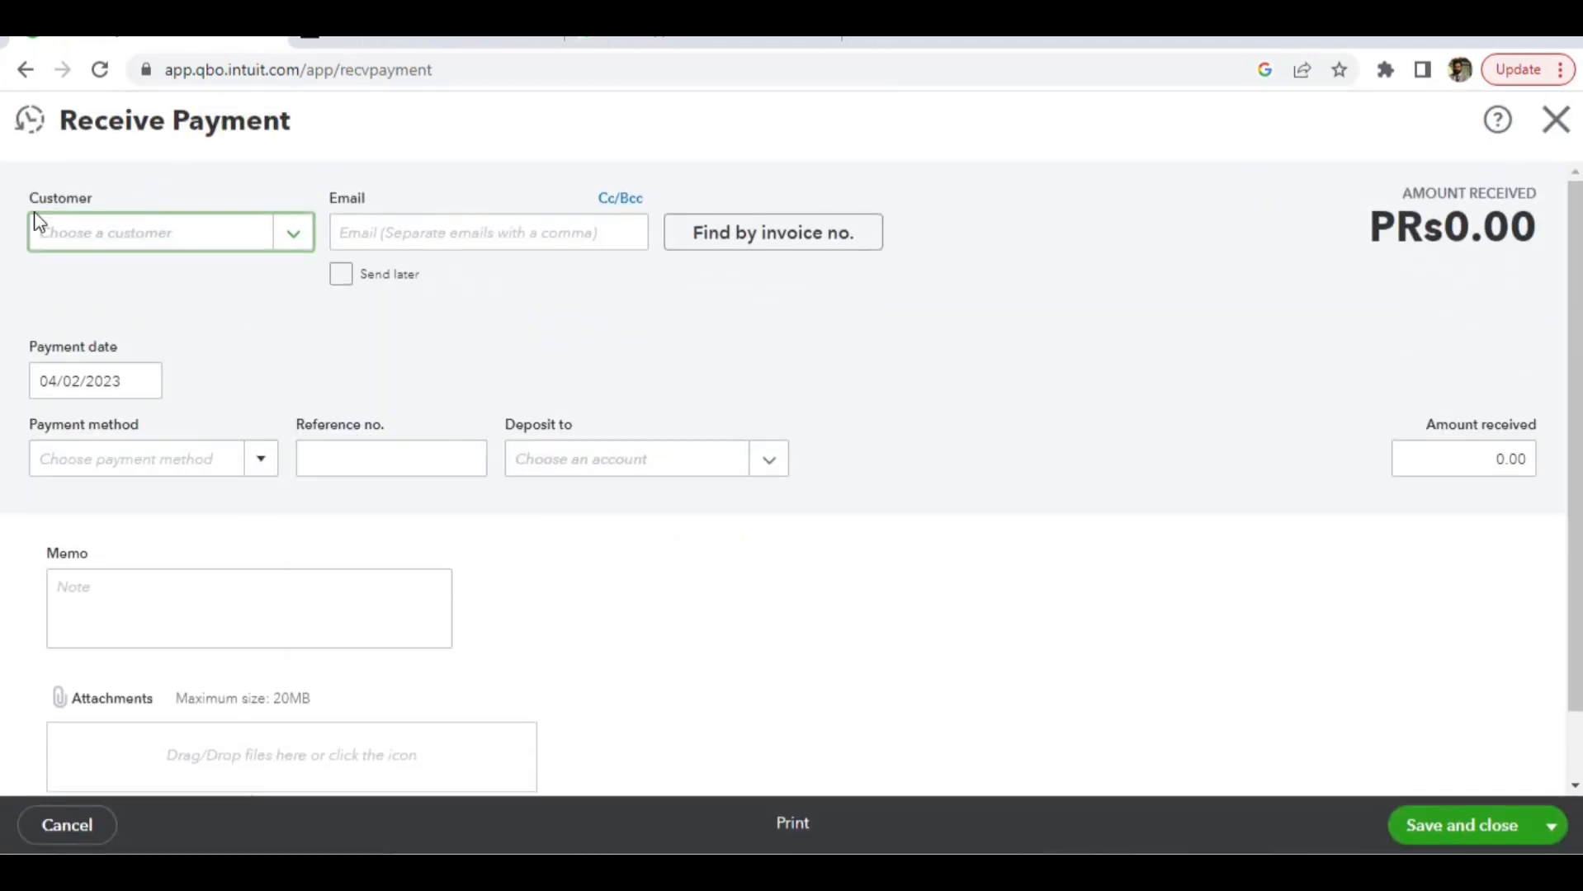
click(292, 239)
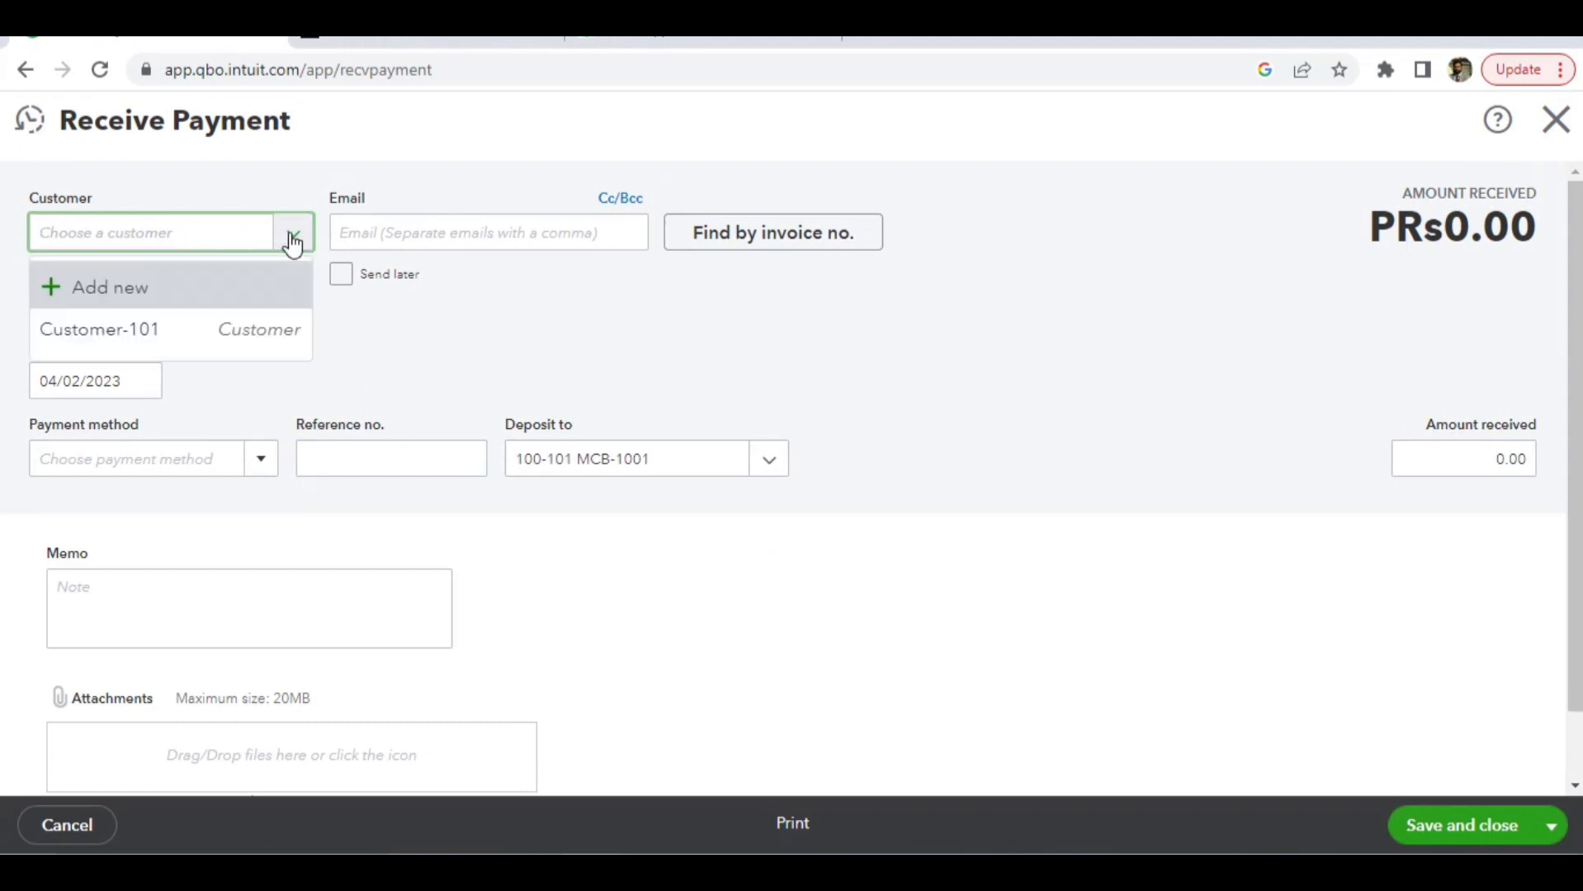
click(261, 340)
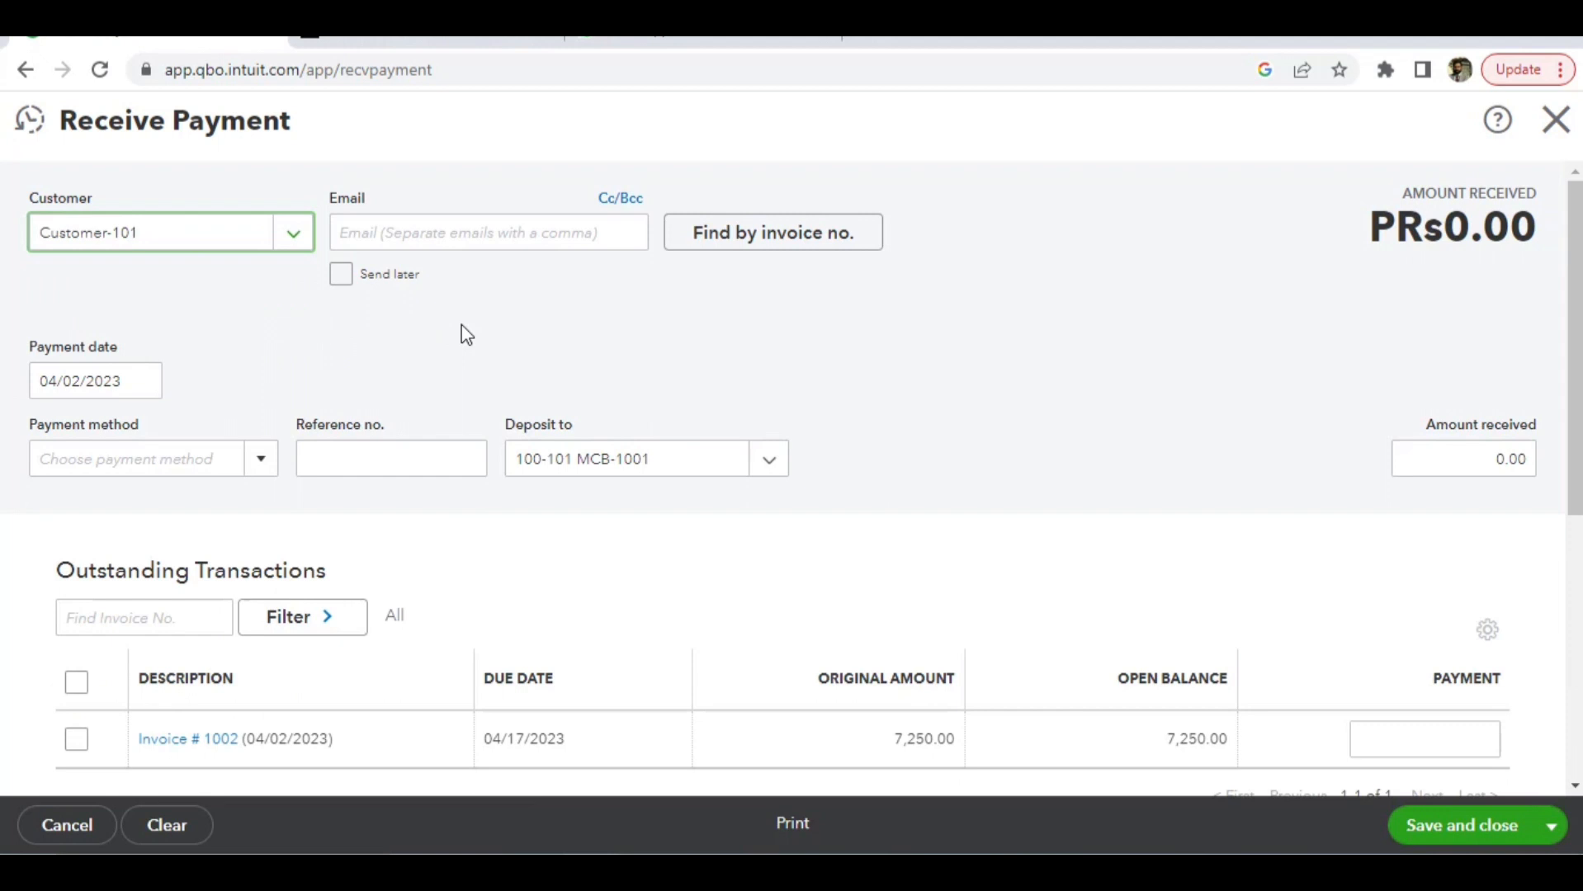
key(Down)
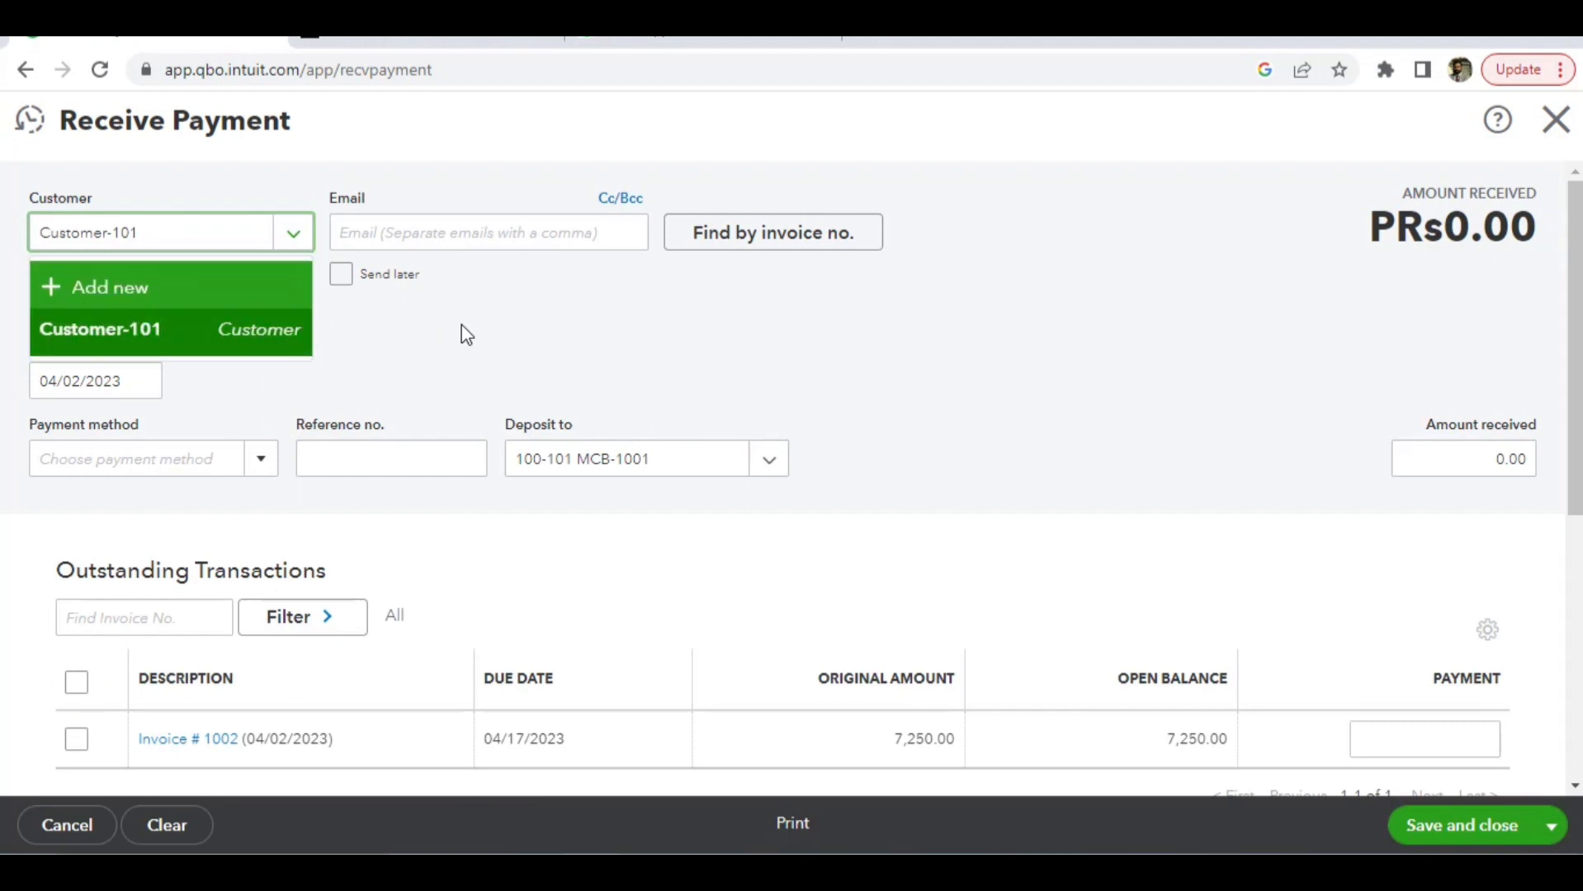
click(527, 317)
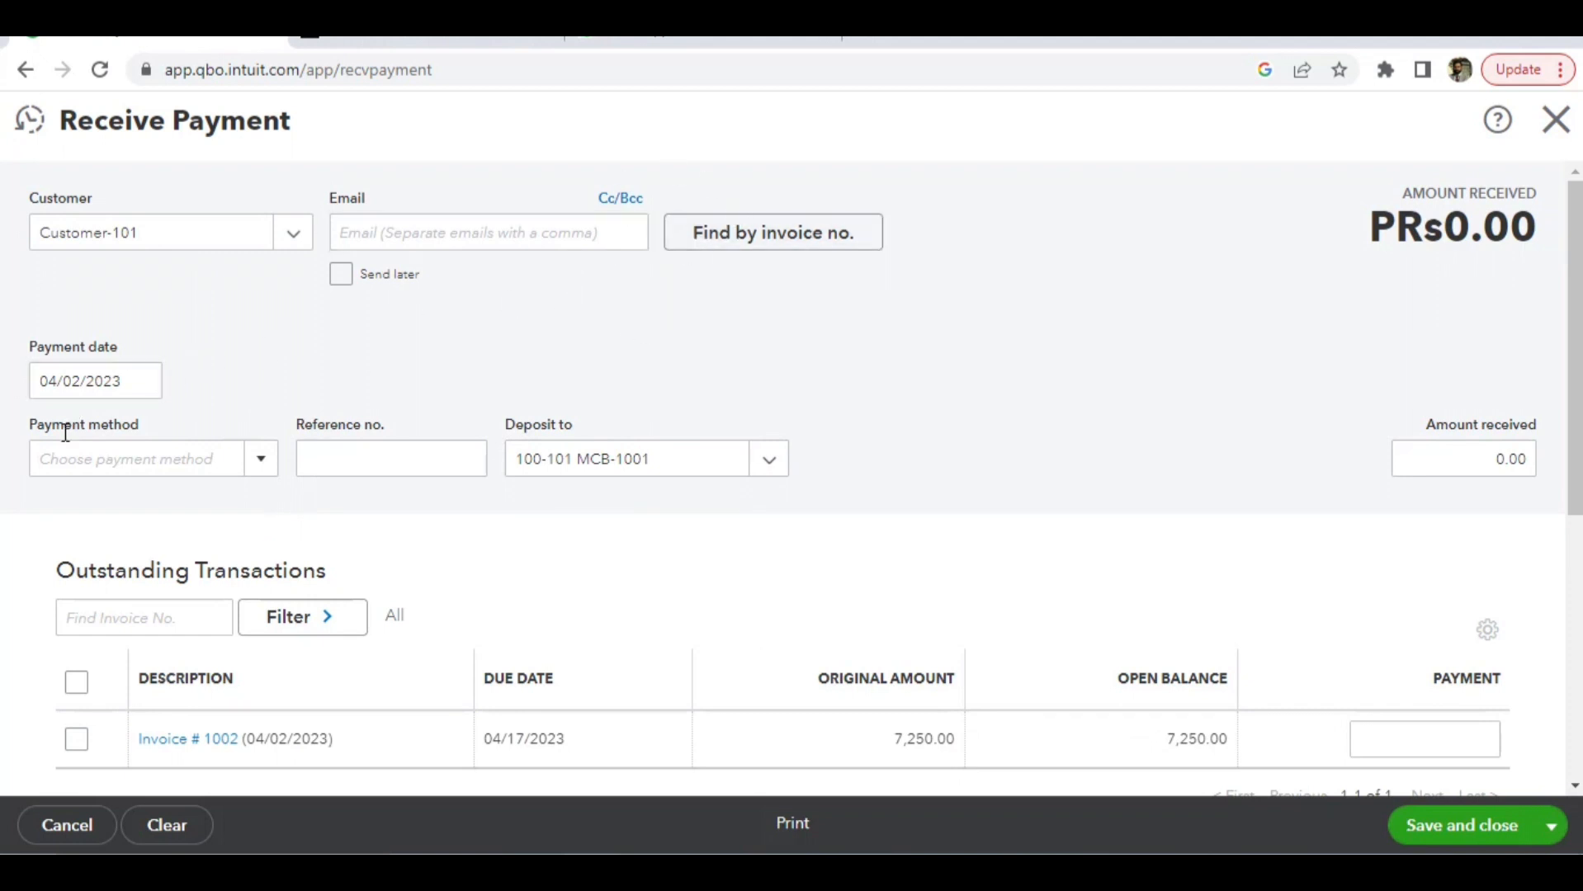
Set the payment method to Cheque, the reference number to 50002, and the deposit account to the MCB bank account.
click(254, 469)
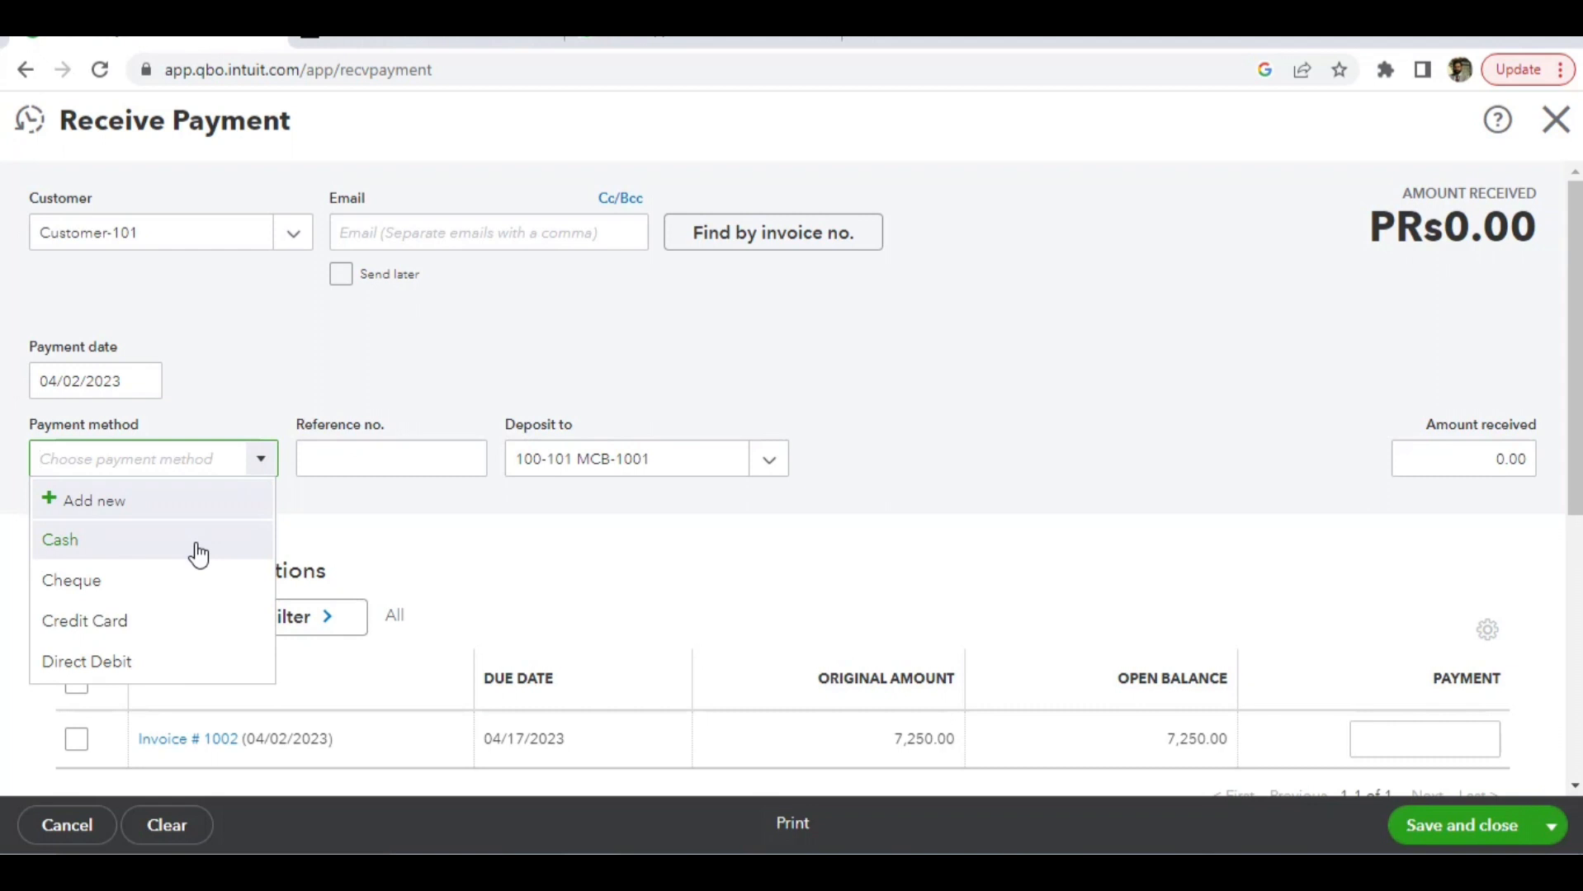
click(156, 580)
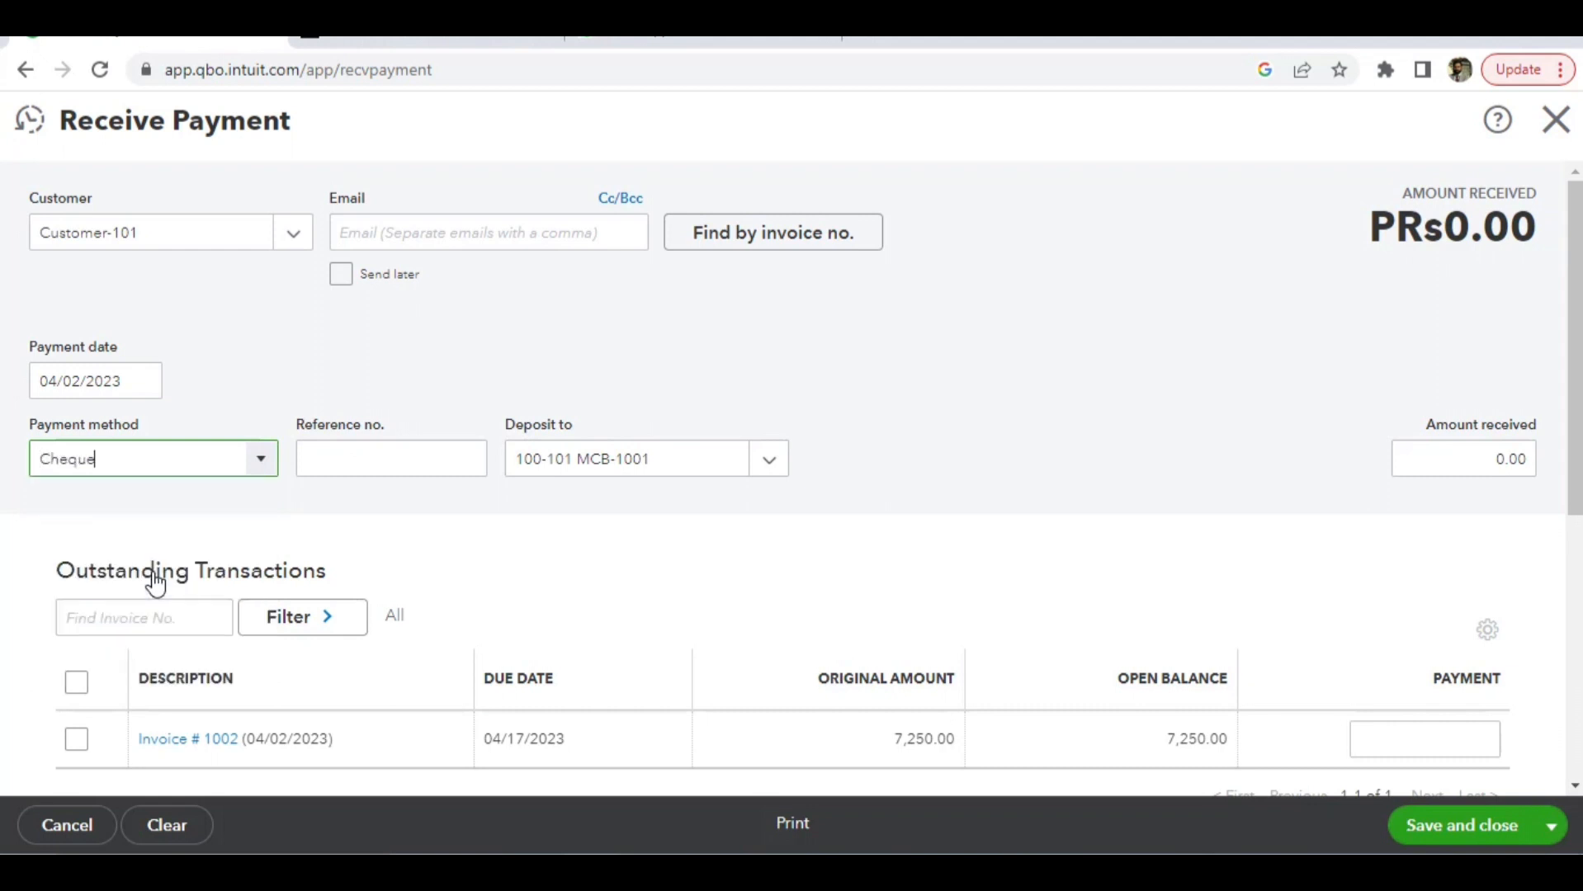
click(398, 461)
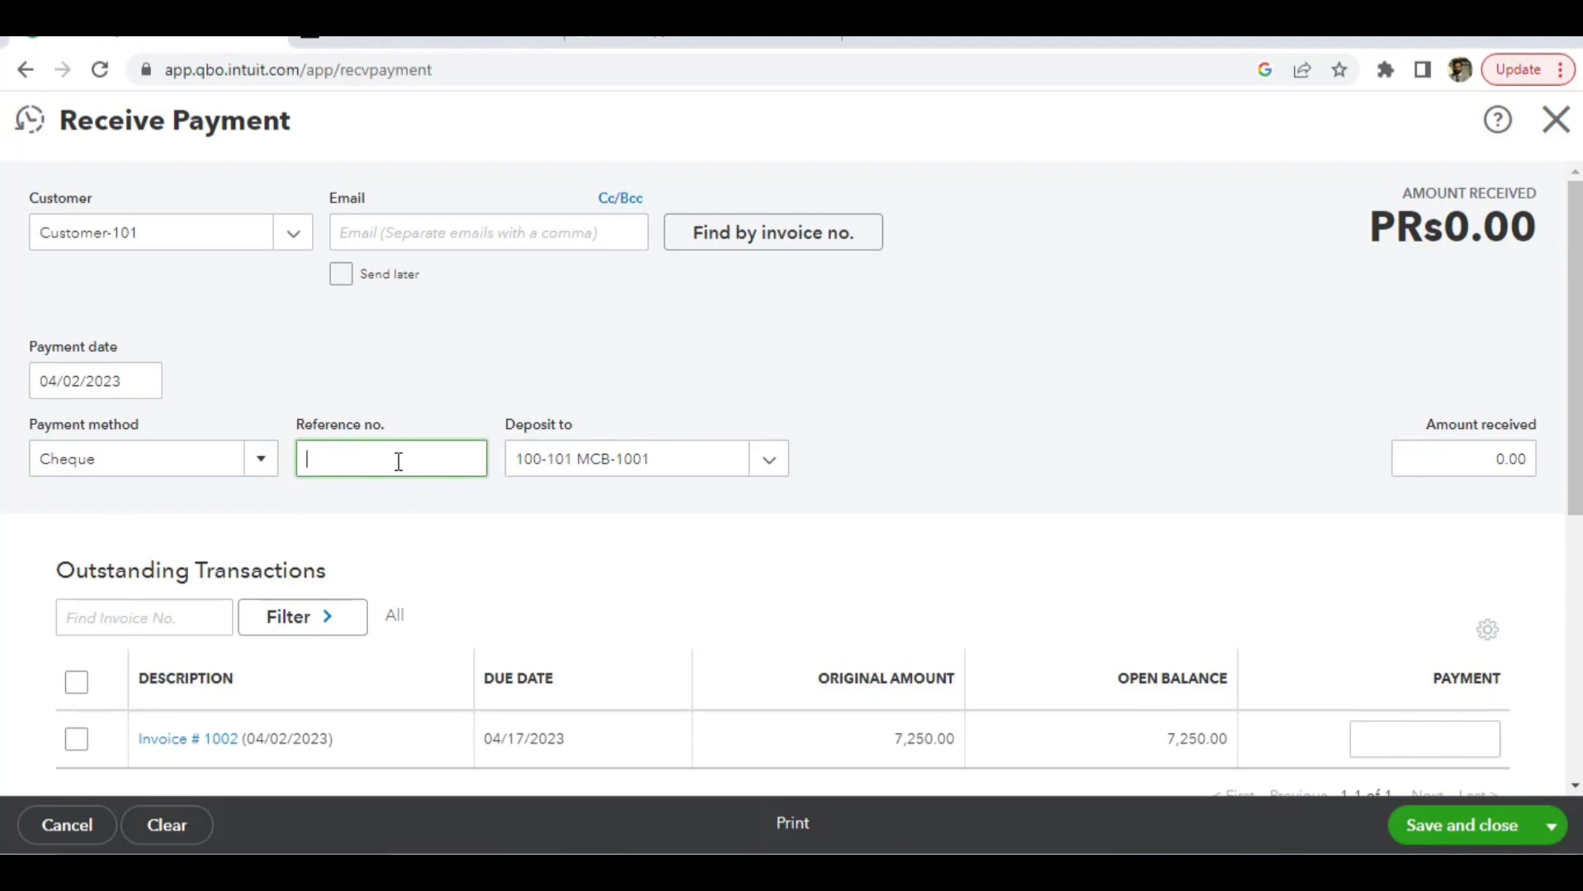
text(50002)
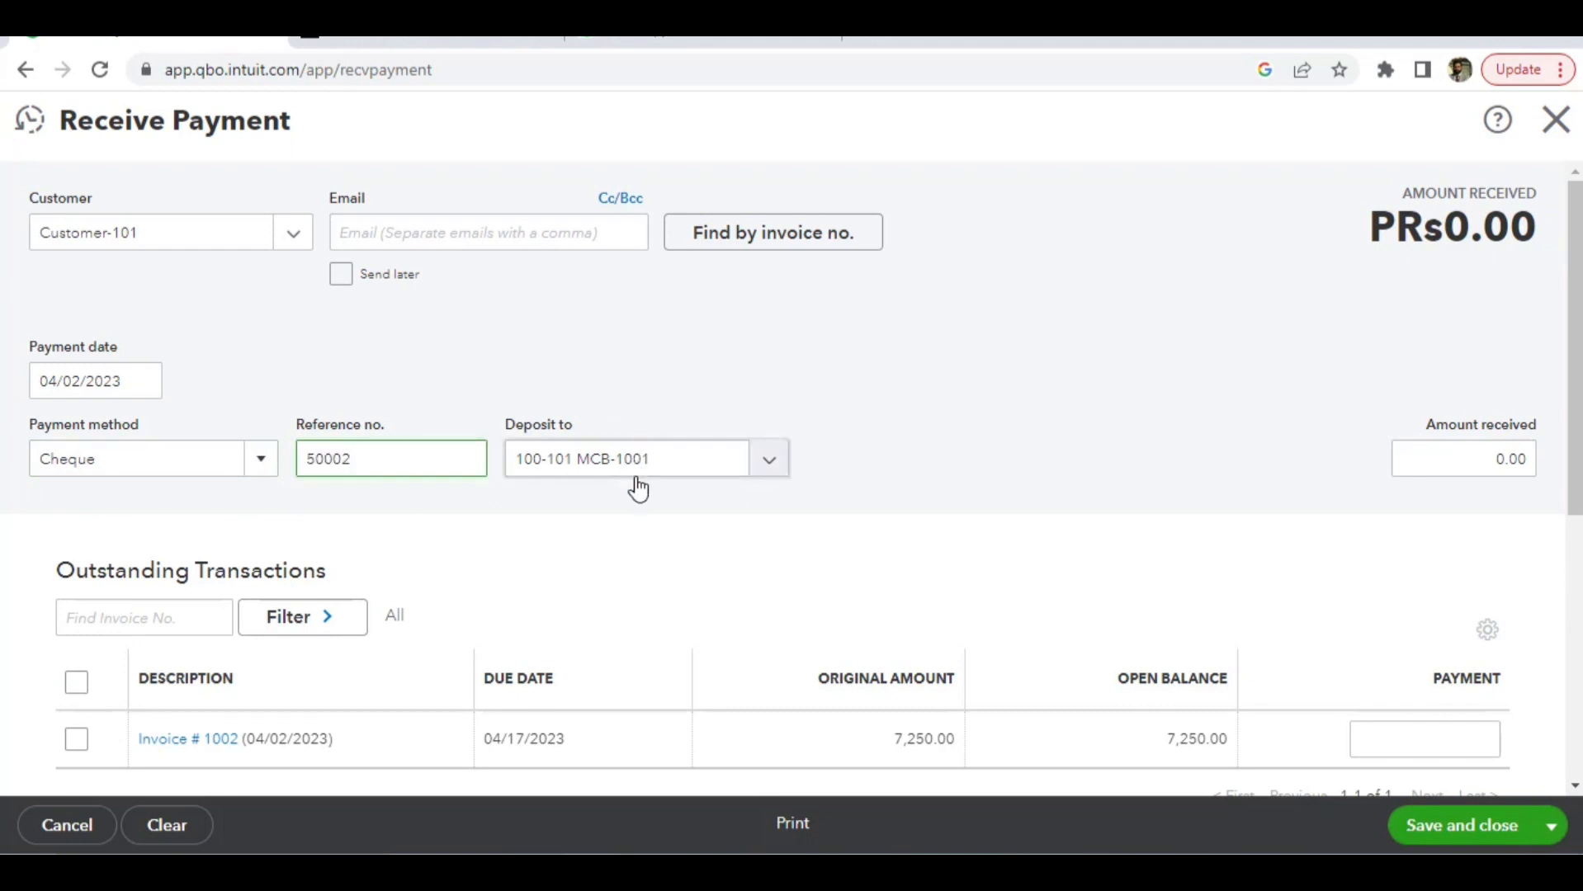
click(778, 463)
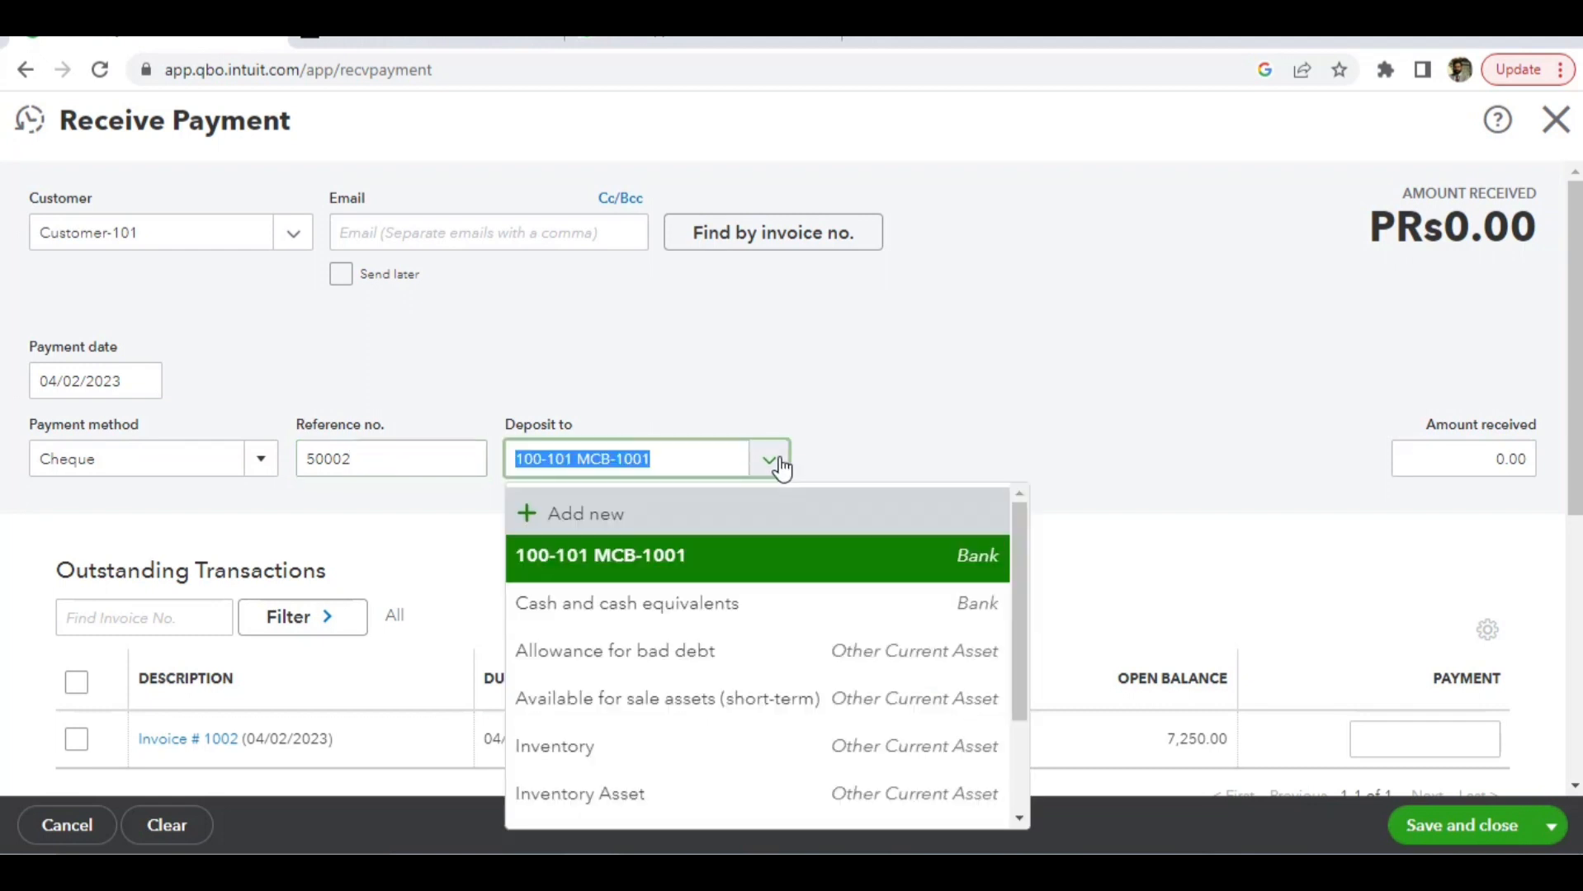
click(698, 558)
click(1069, 375)
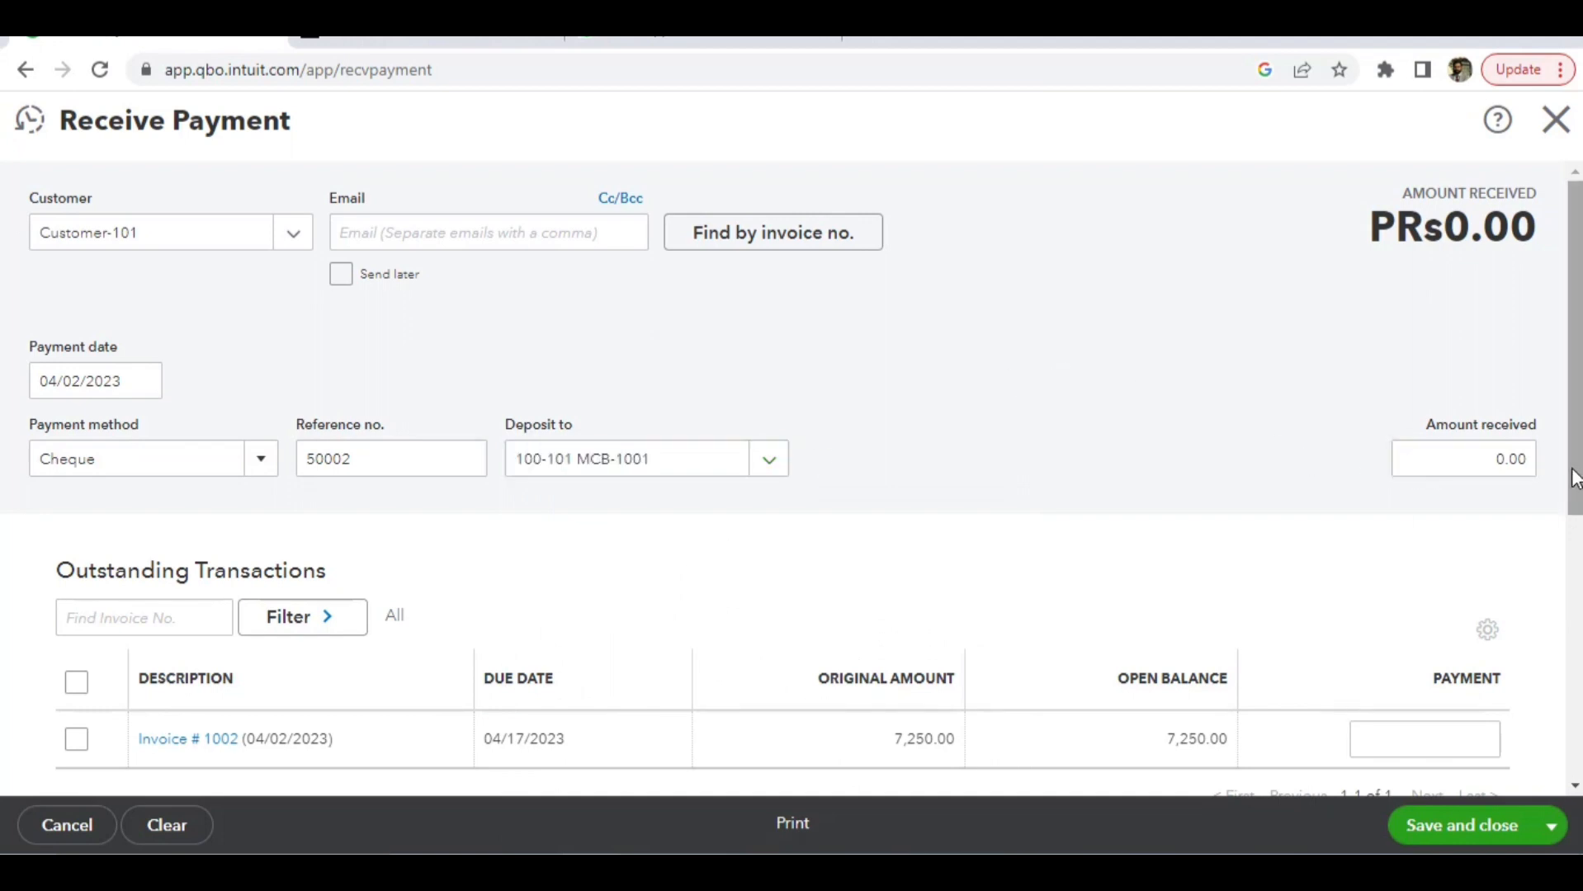
Enter 5,000 as the amount received against Customer-101's outstanding invoice, and save and close the payment.
mouse_move(1574, 481)
mouse_down()
mouse_move(1577, 649)
mouse_move(1576, 491)
mouse_up()
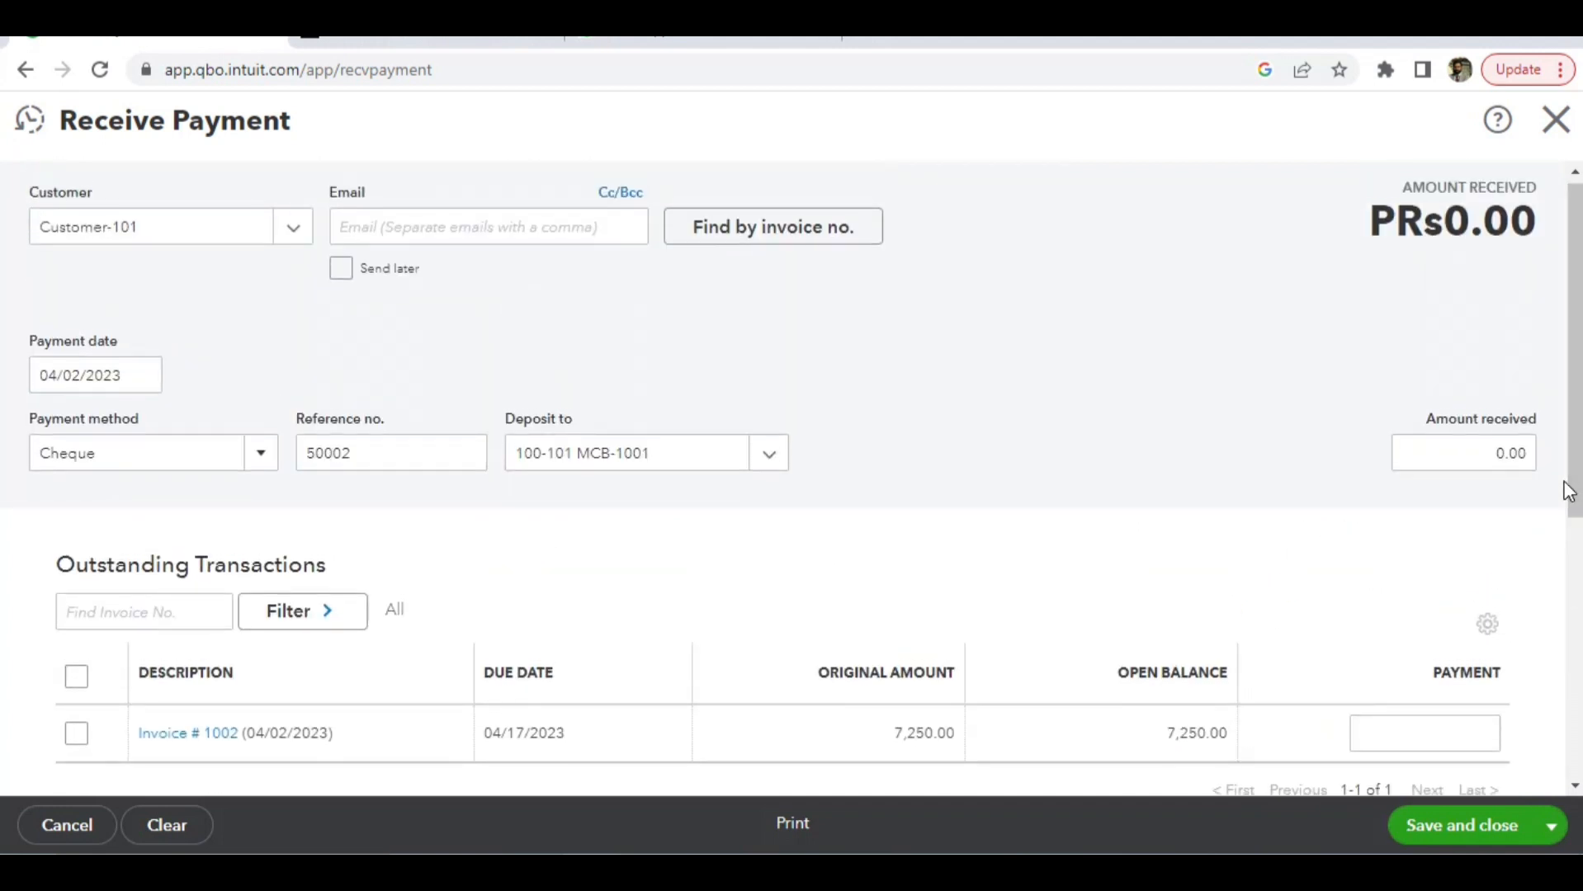
click(1482, 457)
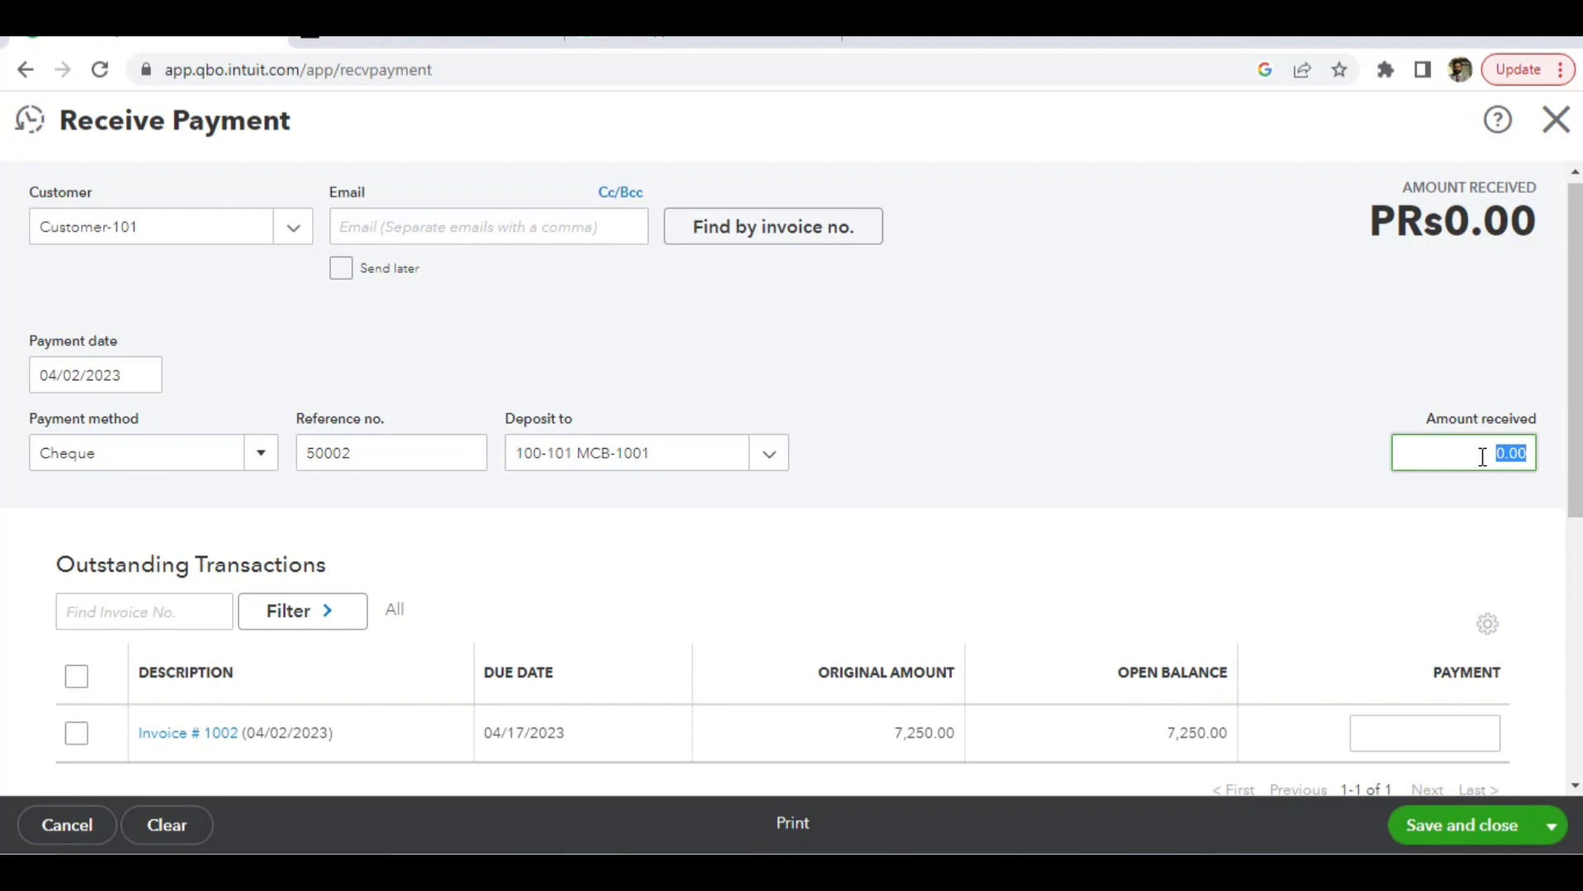
text(5000)
click(1412, 487)
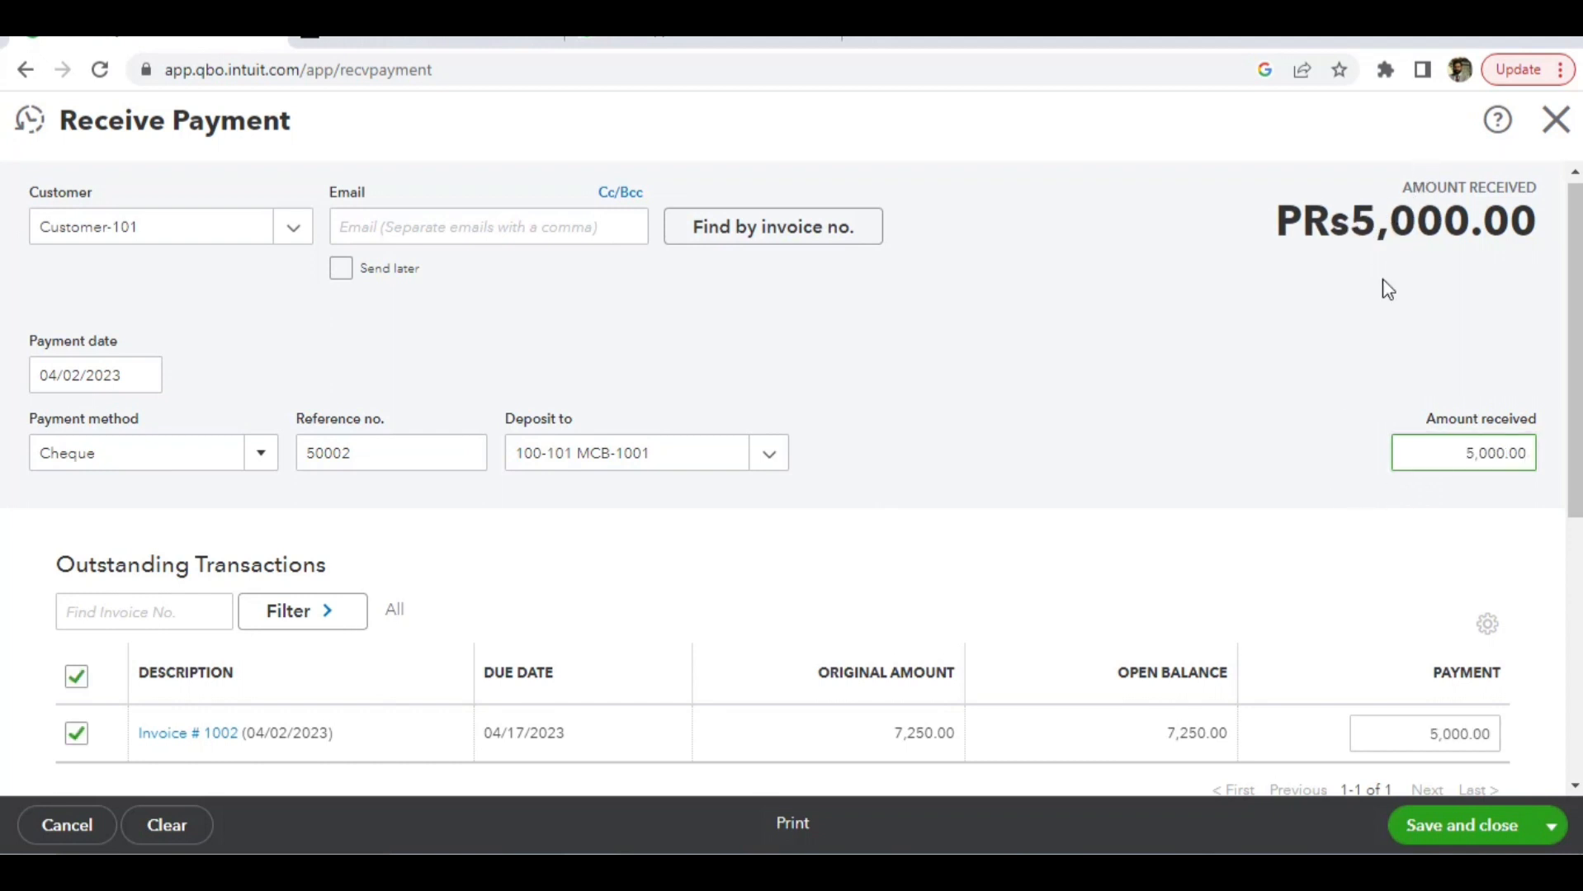
click(1454, 832)
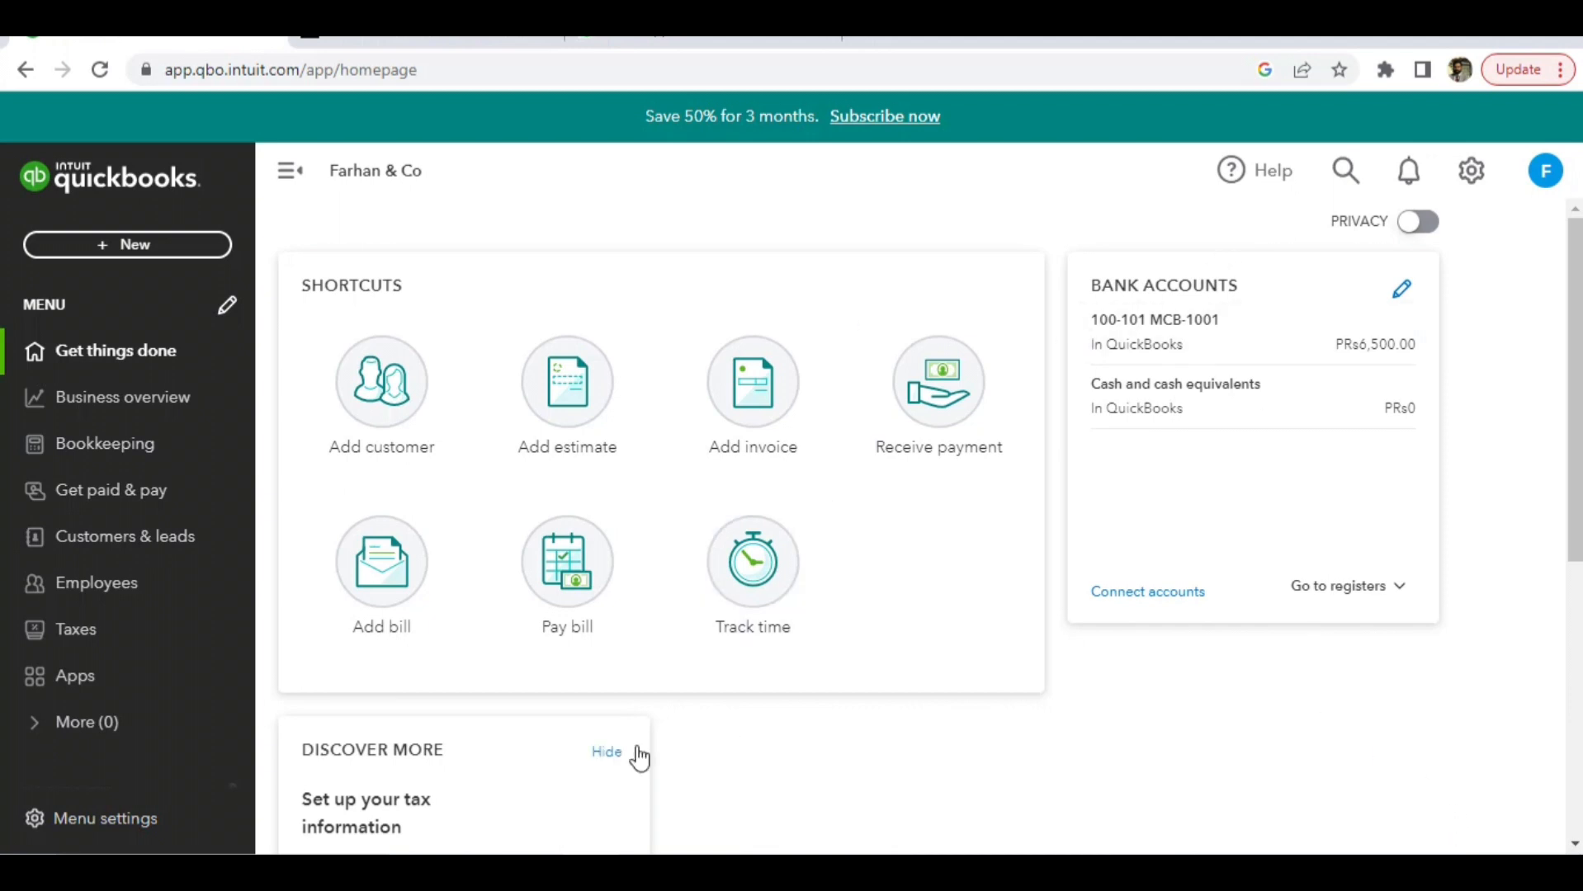
Bring up the customer list without adding a new customer, and check Customer-101's open balance.
mouse_move(637, 754)
click(388, 377)
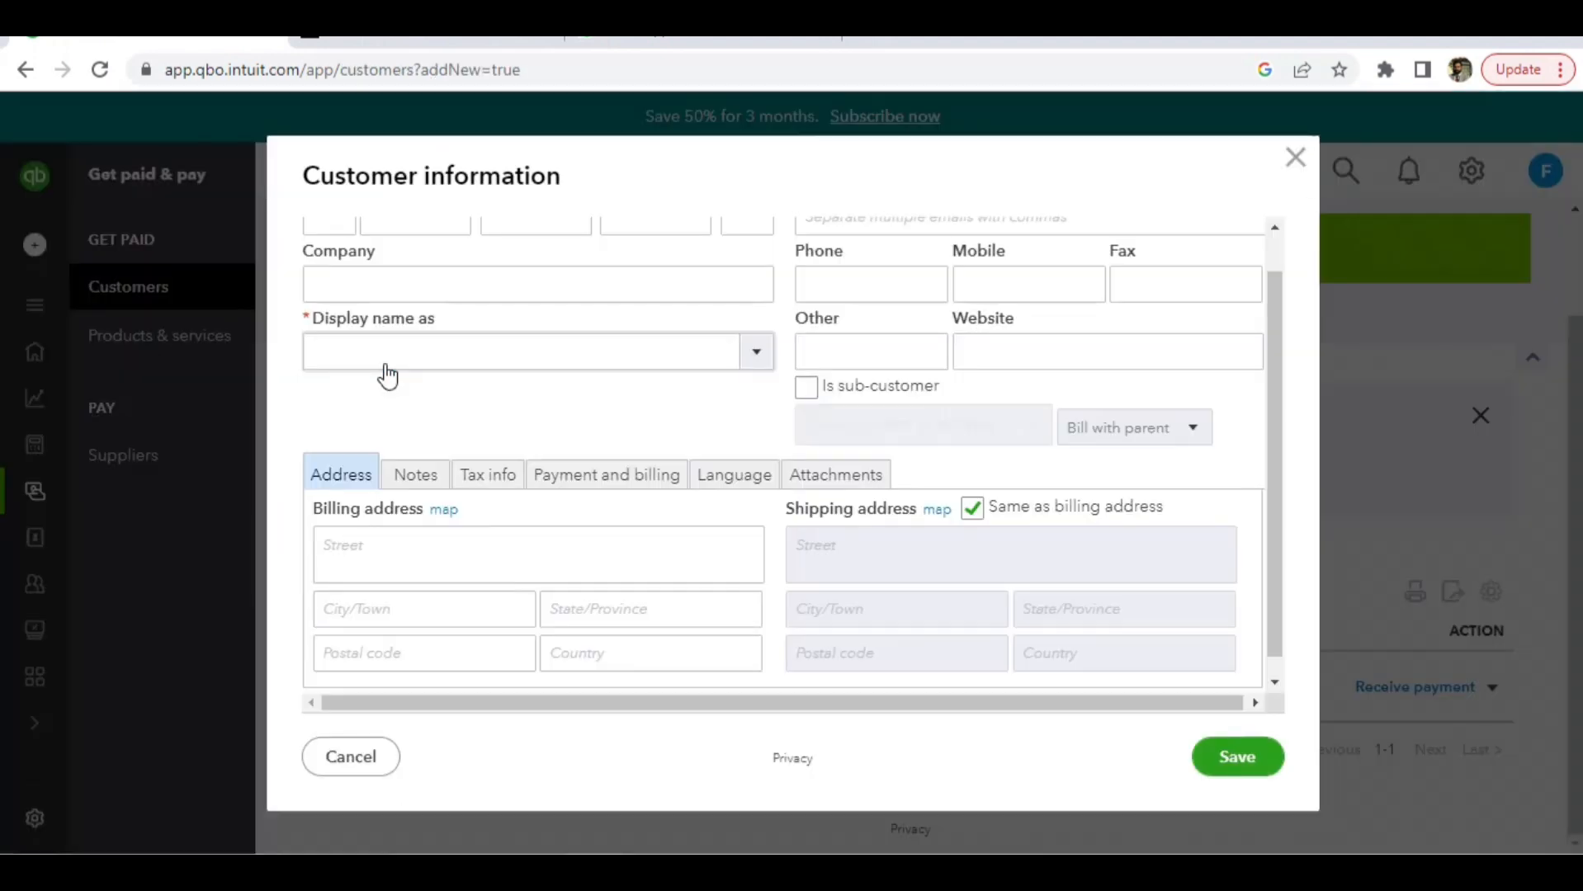
click(1295, 158)
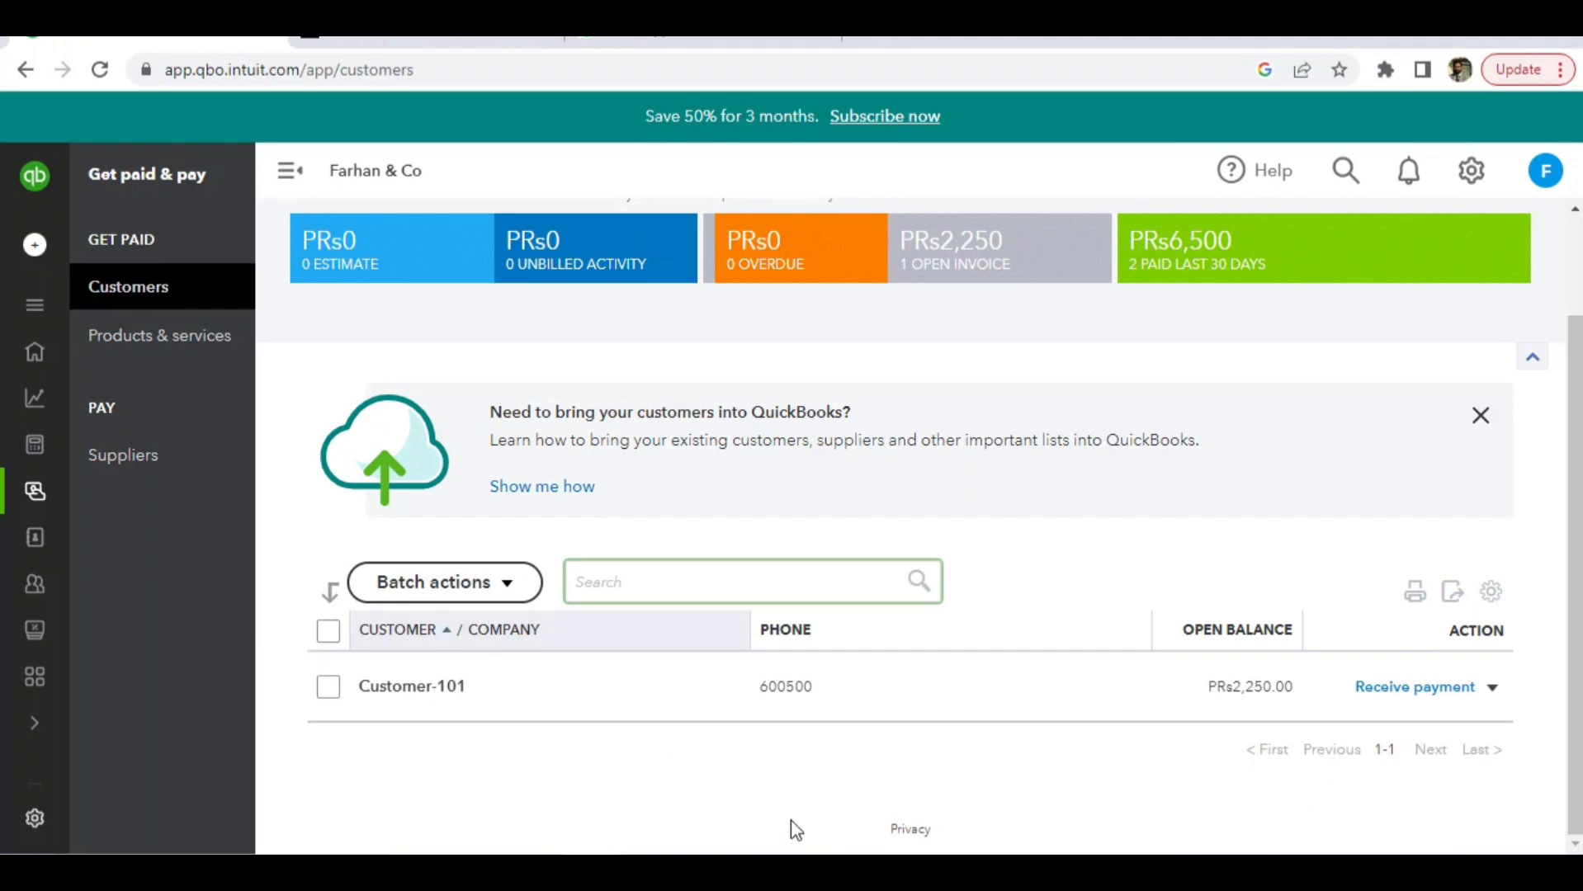
click(809, 783)
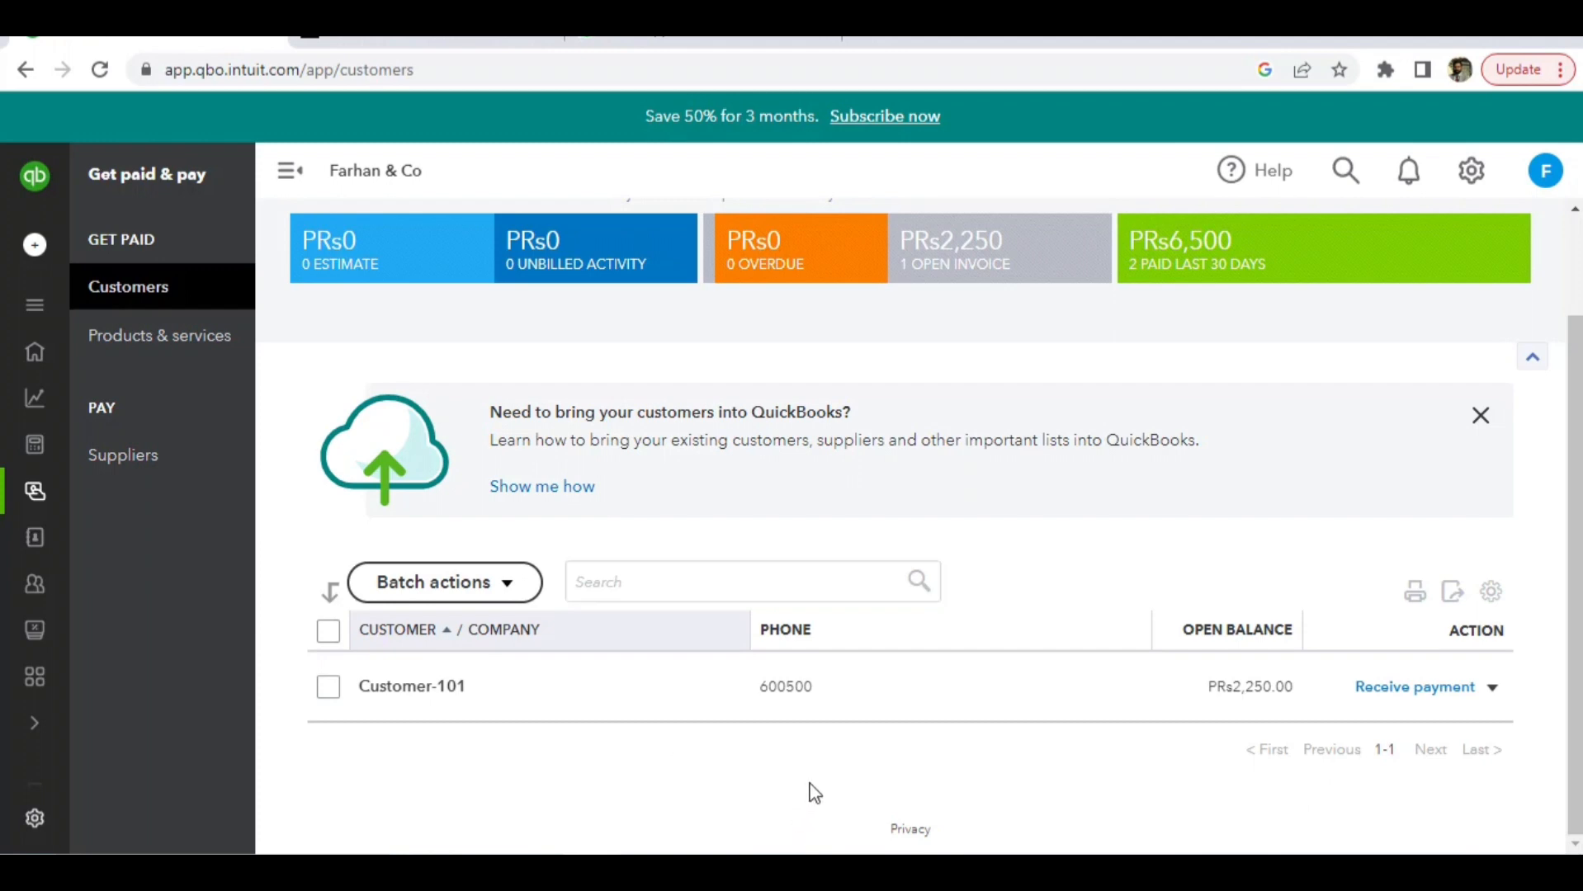